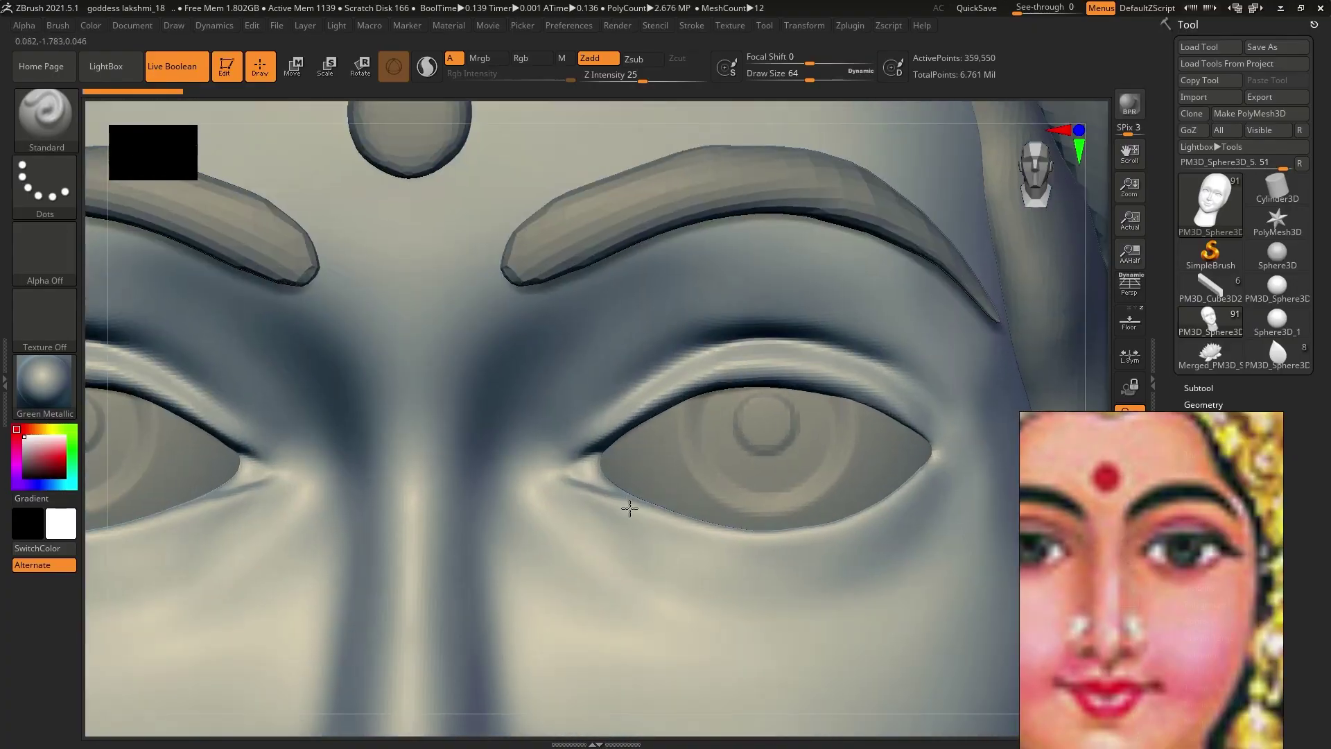
Build up and smooth the upper eyelid band with a small ClayBuildup brush
key(b)
key(c)
key(b)
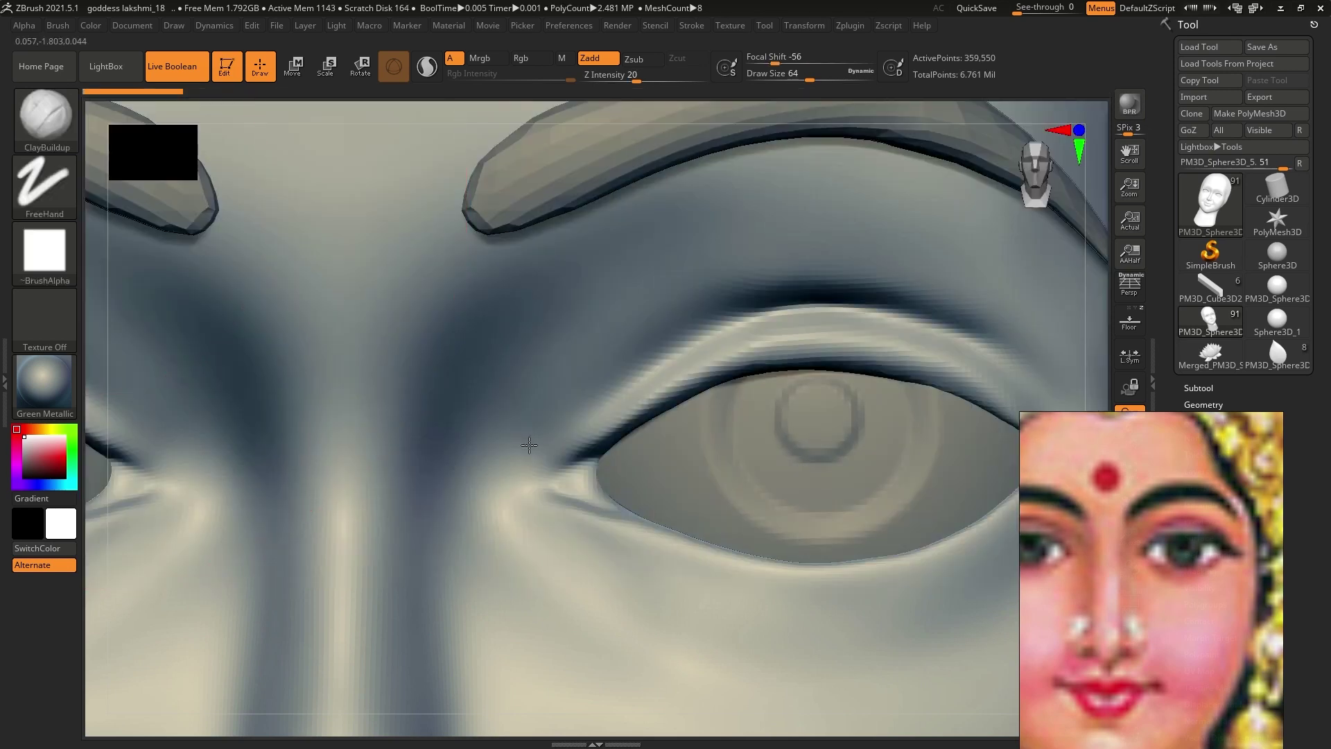
ctrl+right_drag(529, 445, 564, 447)
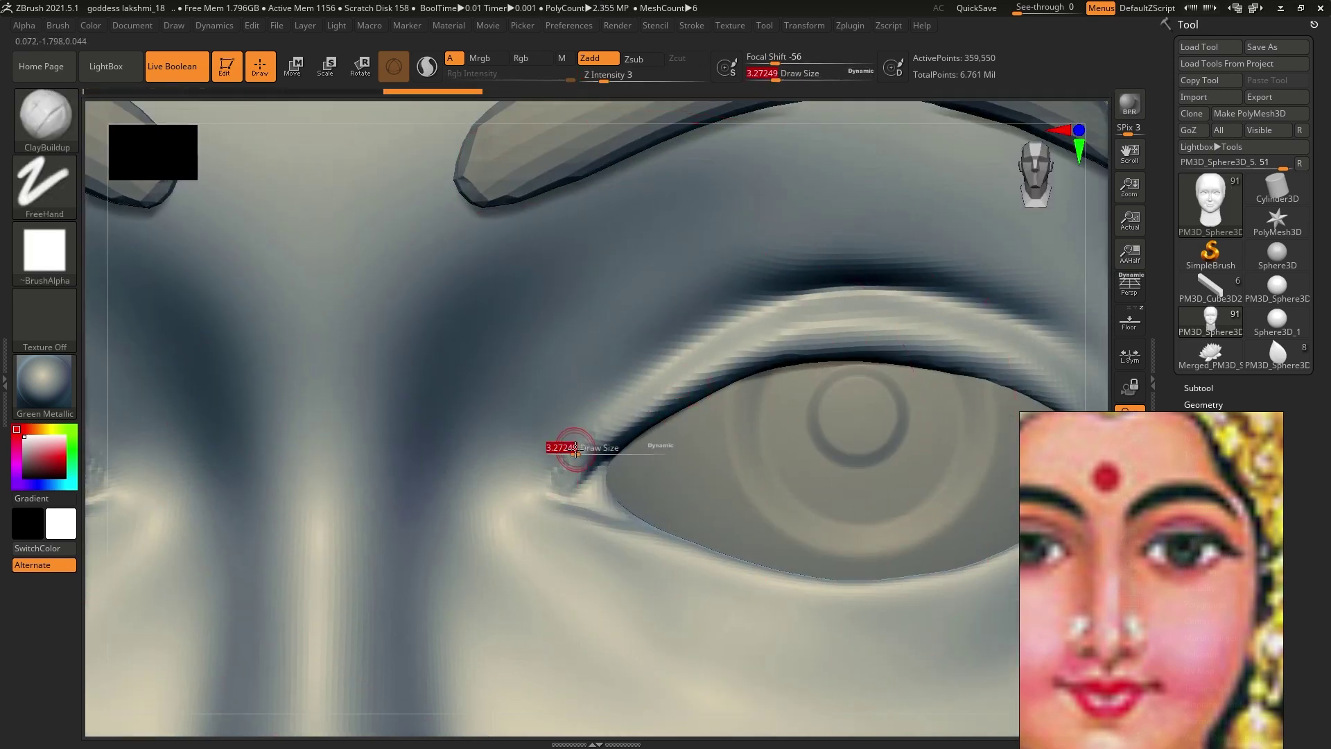
drag(576, 447, 633, 386)
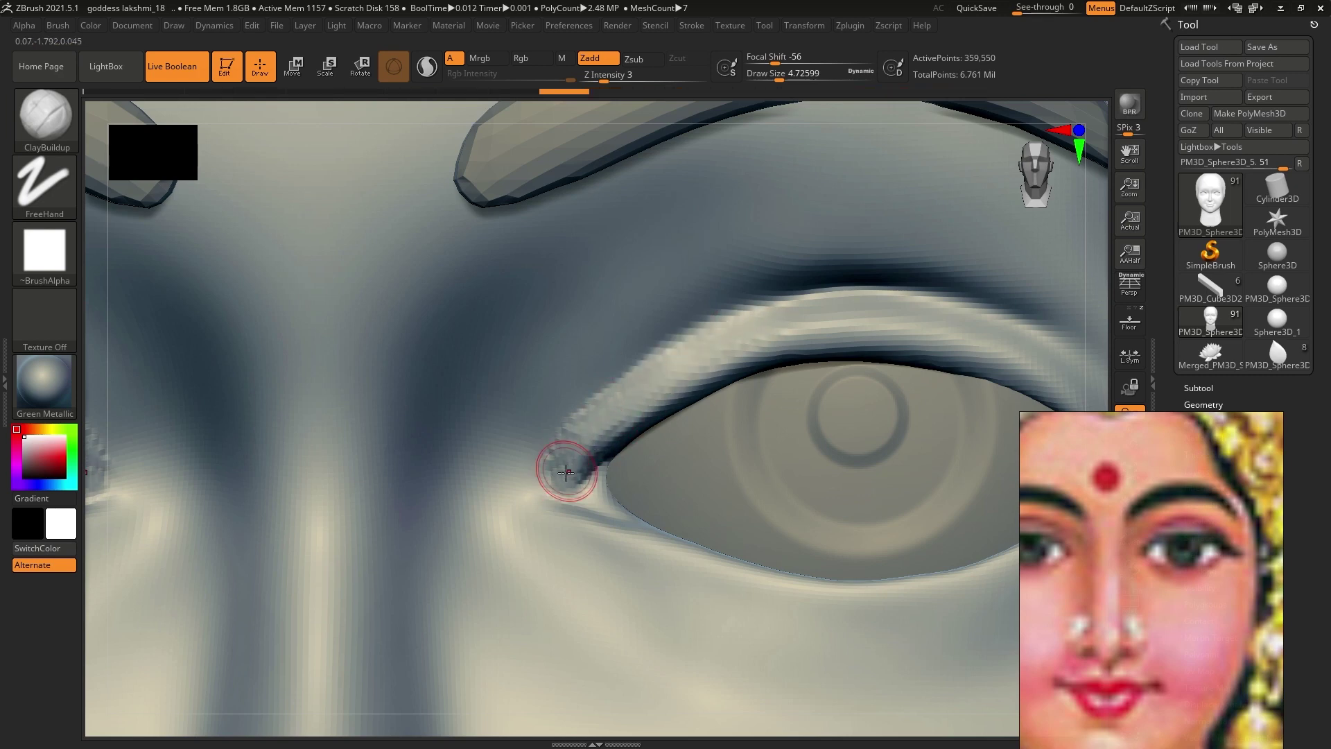
right_drag(610, 416, 654, 309)
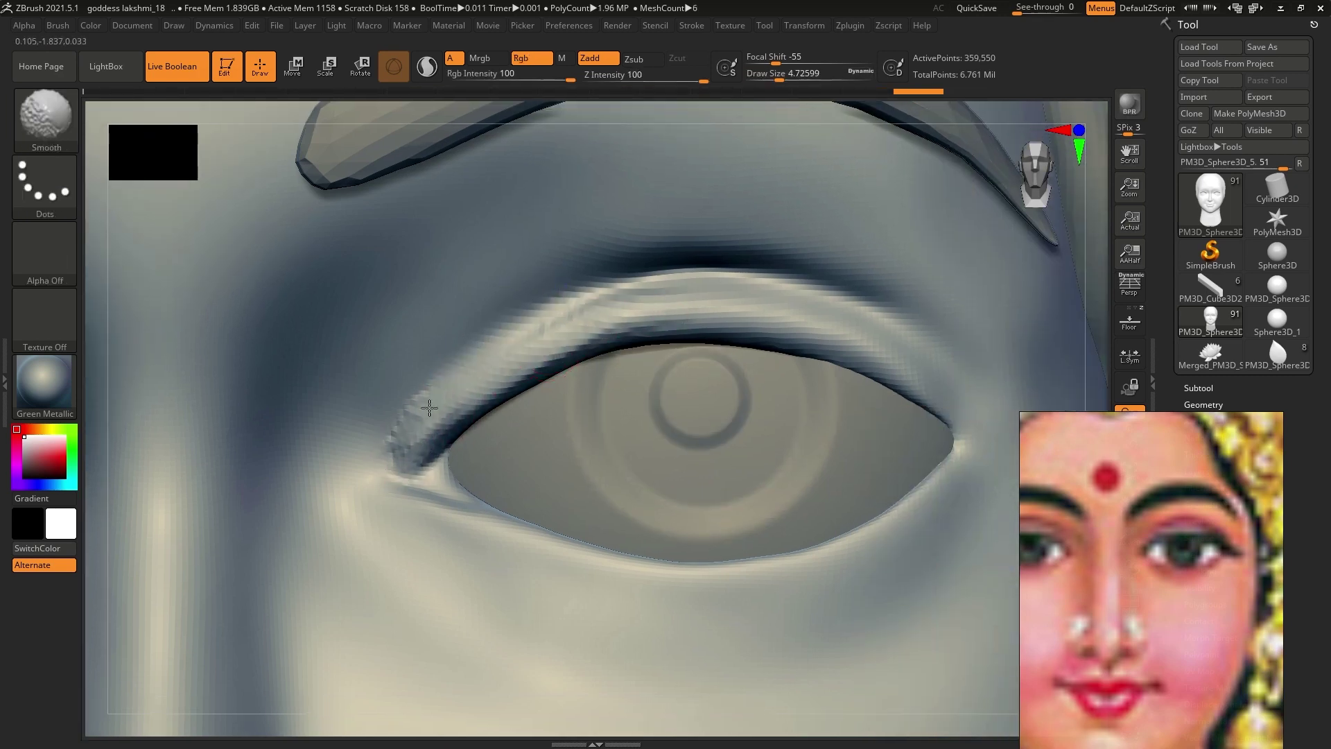
Add, reshape and soften a raised ridge at the outer eye corner
key(s)
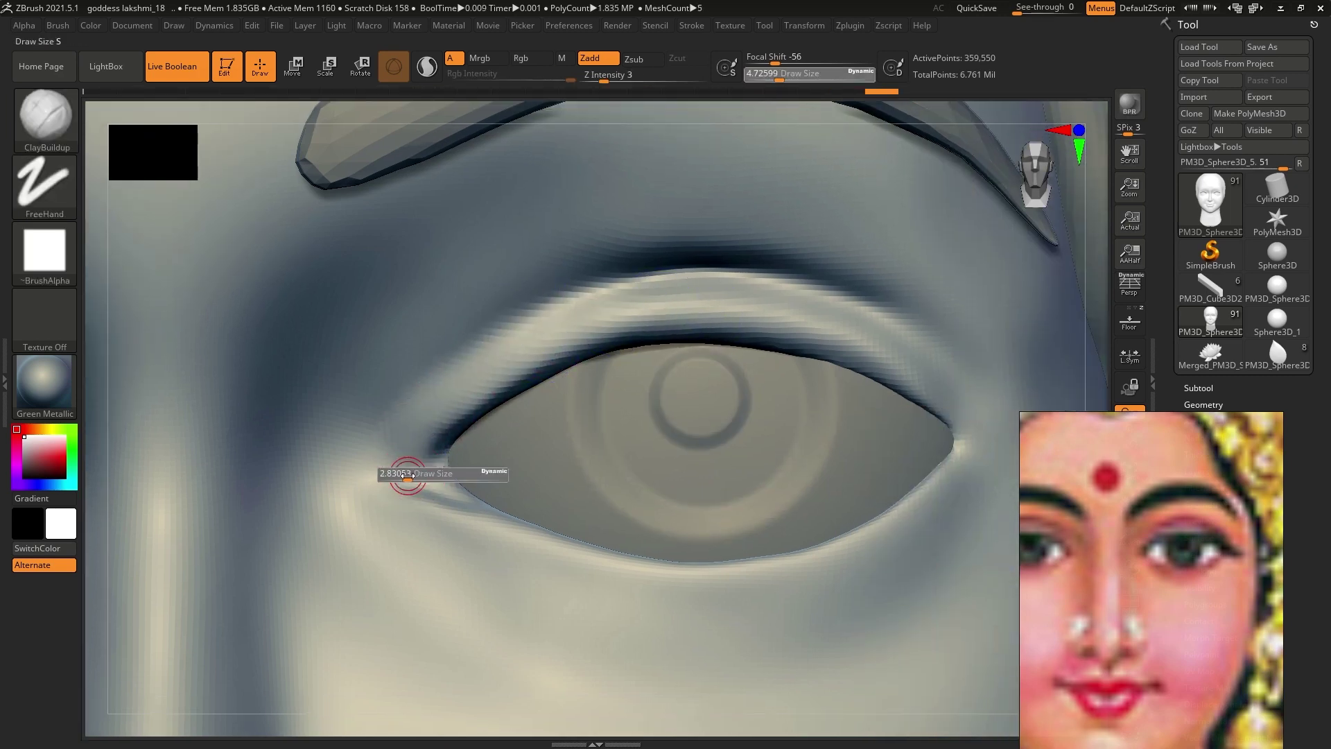
drag(416, 466, 399, 466)
mouse_move(514, 476)
ctrl+right_down()
mouse_move(693, 443)
mouse_move(758, 461)
ctrl+right_up()
mouse_move(762, 453)
mouse_down()
mouse_move(835, 455)
mouse_move(781, 460)
mouse_up()
mouse_move(768, 407)
mouse_down()
mouse_move(782, 360)
mouse_move(827, 368)
mouse_up()
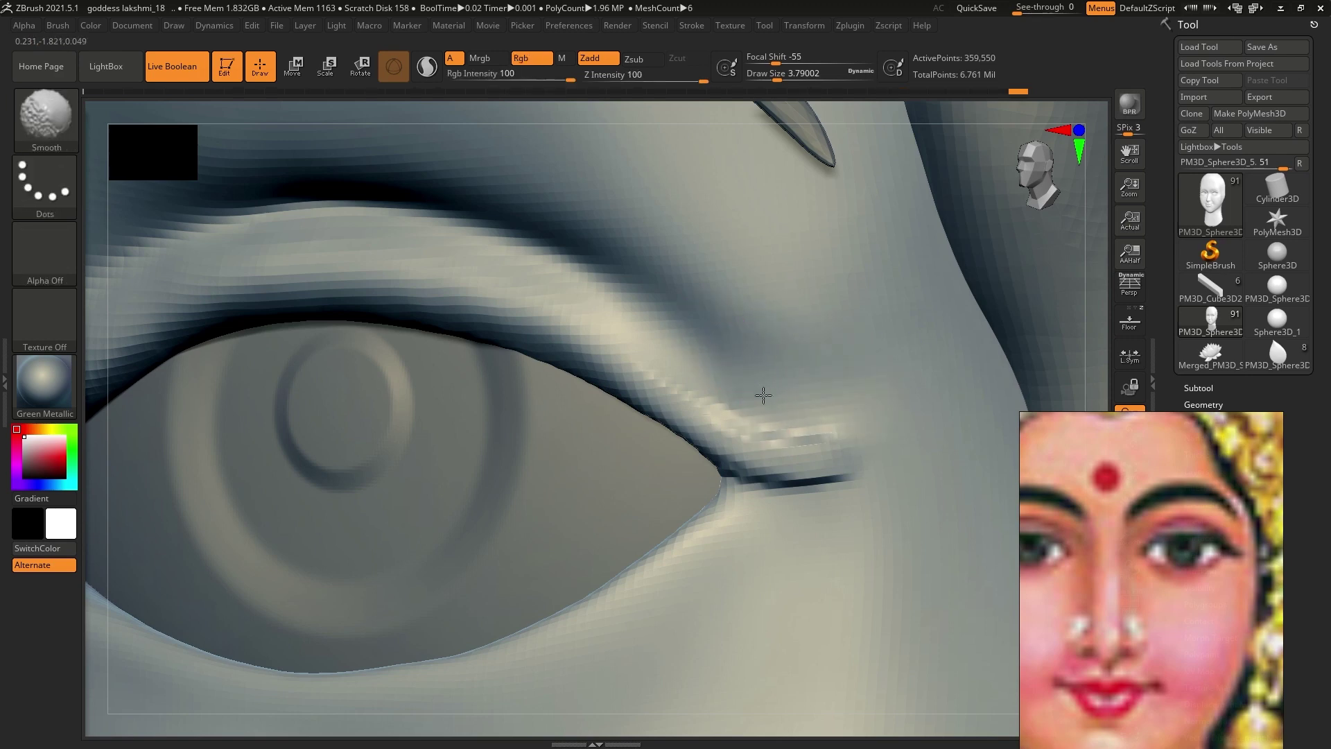
shift+drag(728, 416, 858, 430)
Build up the lower lid toward the inner eye corner
mouse_move(617, 359)
right_down()
mouse_move(753, 312)
mouse_move(297, 440)
right_up()
ctrl+drag(181, 472, 378, 496)
key(b)
key(m)
key(v)
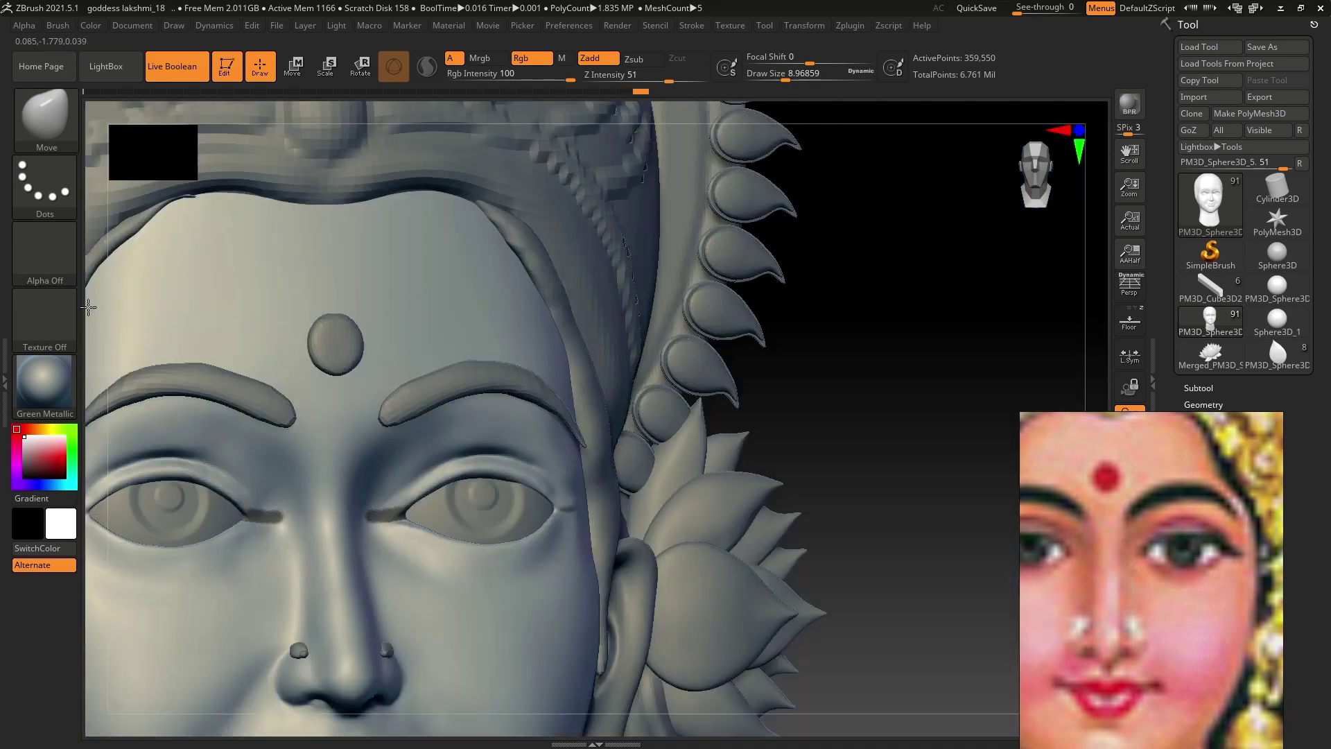
mouse_move(316, 512)
ctrl+right_down()
mouse_move(430, 543)
mouse_move(650, 499)
ctrl+right_up()
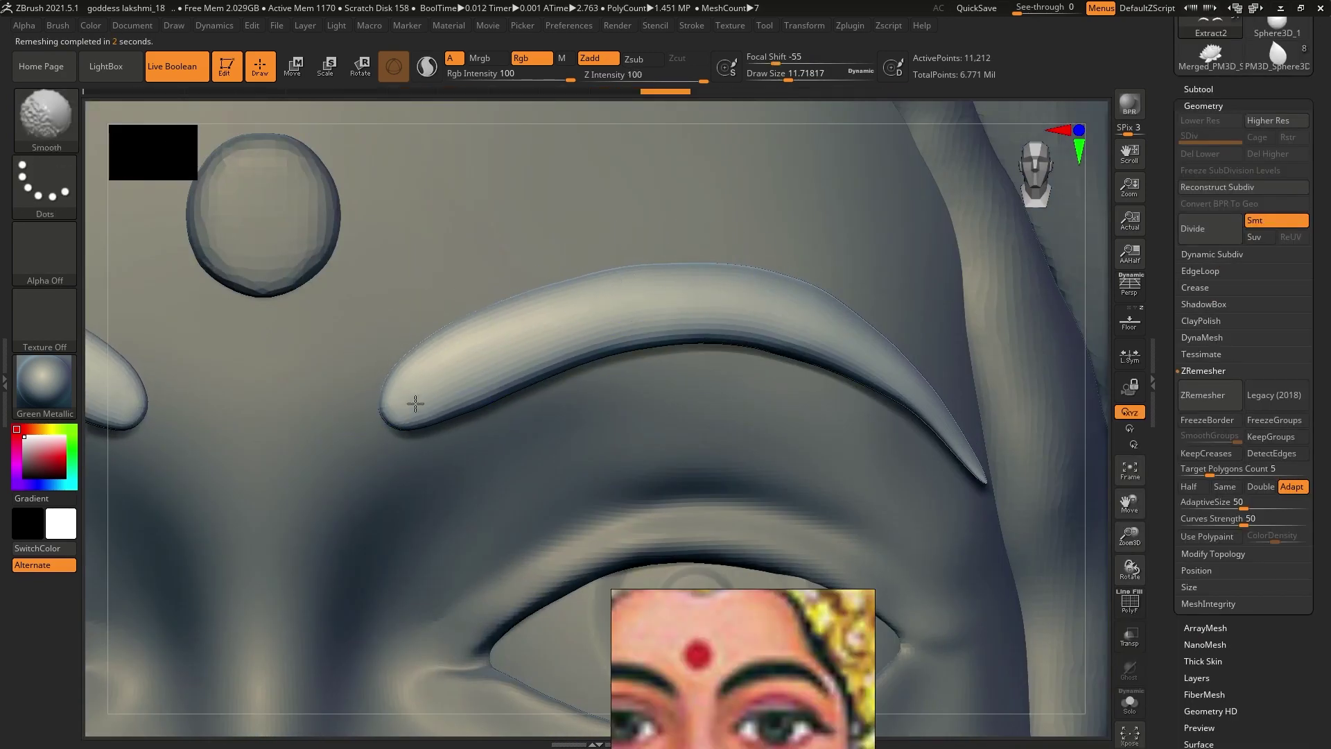
Pull the curved eyebrow strip and its tip into shape with the Move brush
right_drag(874, 351, 460, 386)
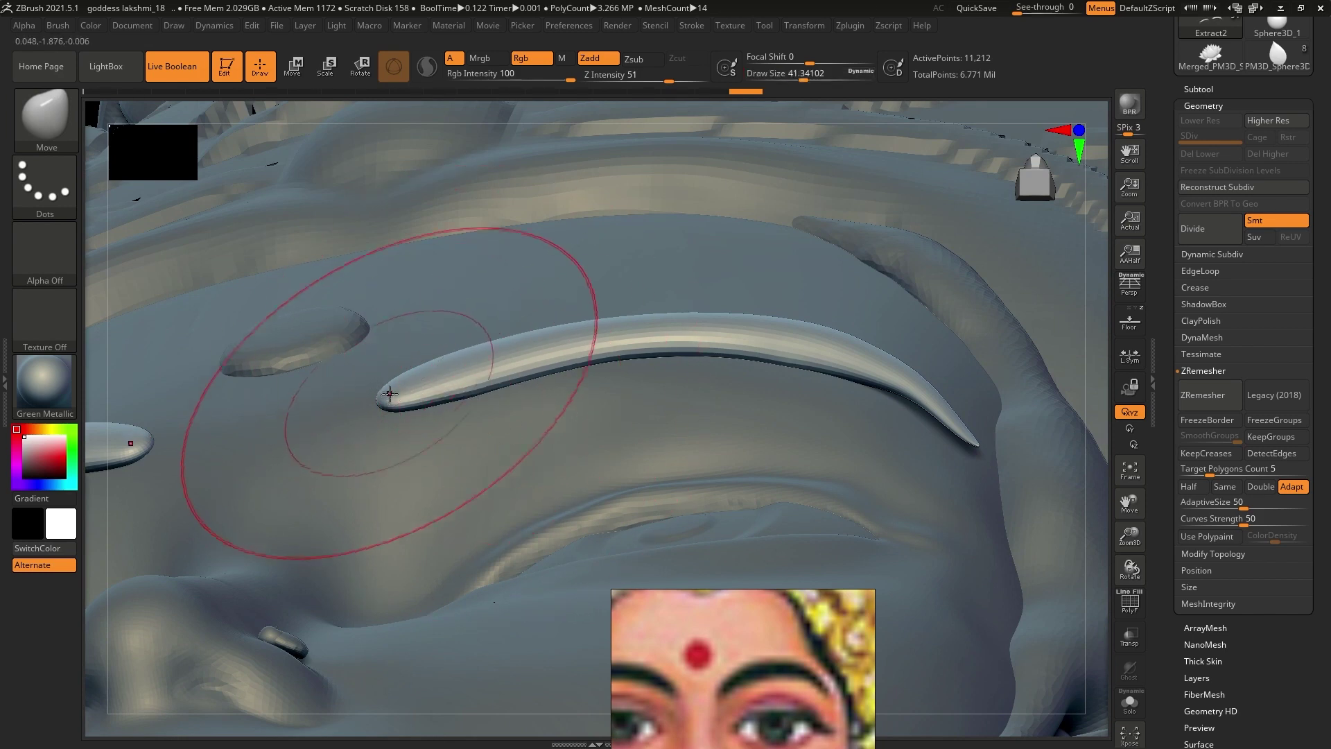
mouse_move(547, 361)
mouse_down()
mouse_move(622, 351)
mouse_move(477, 388)
mouse_up()
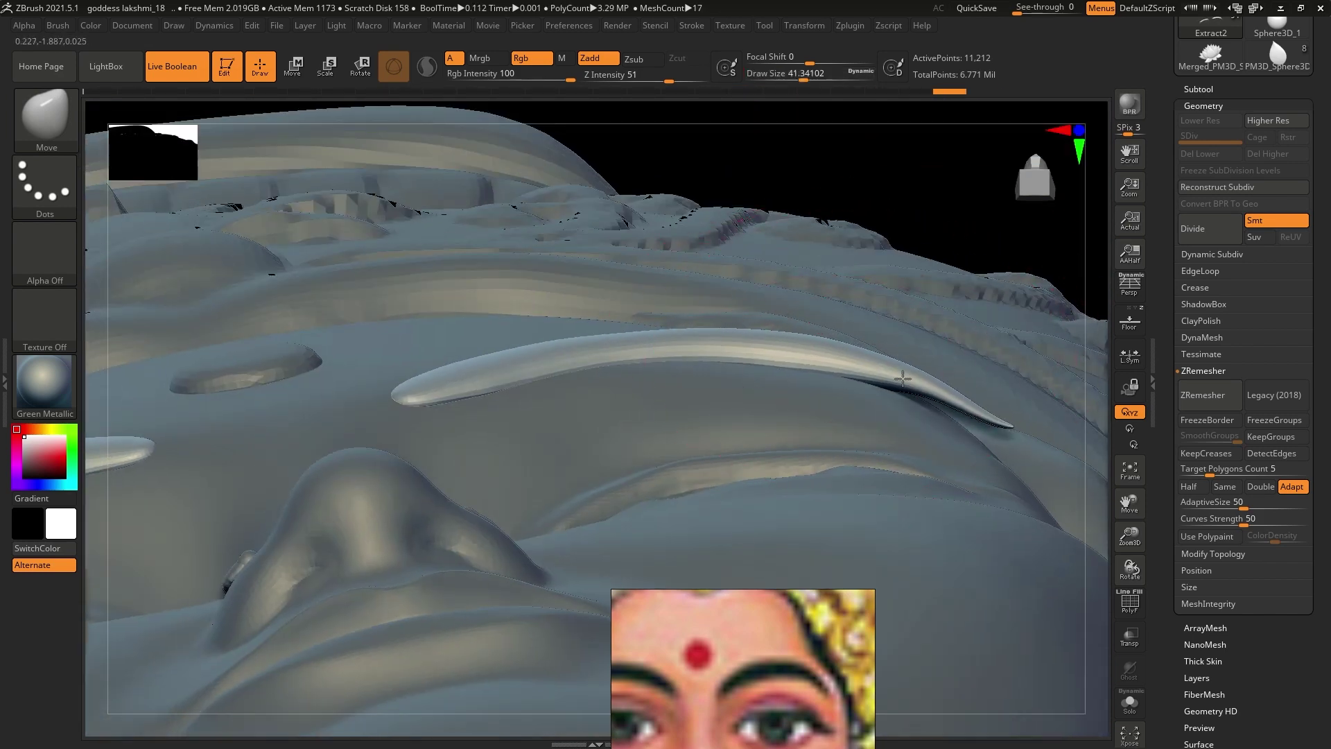
drag(867, 388, 971, 430)
mouse_move(971, 430)
right_down()
mouse_move(901, 523)
mouse_move(677, 305)
mouse_move(804, 454)
right_up()
key(s)
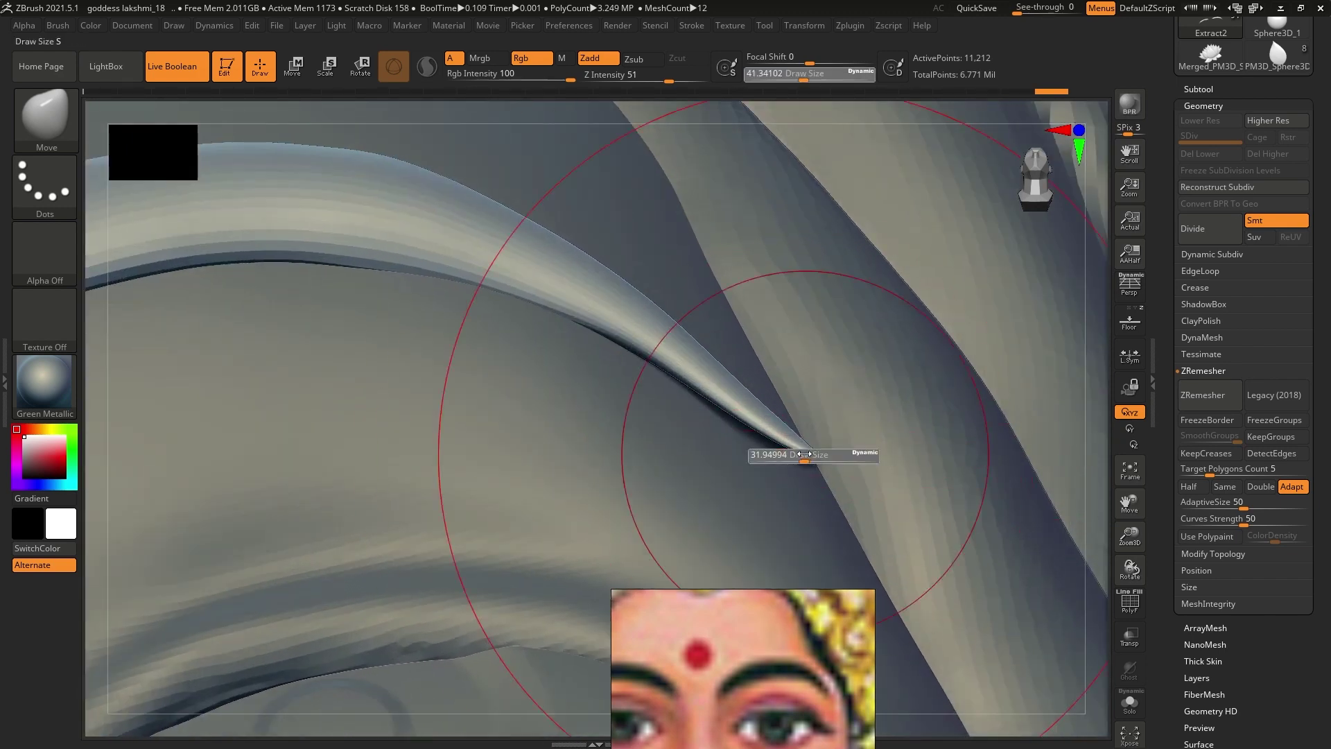
key(ctrl+z)
drag(804, 454, 783, 478)
Taper the eyebrow tip to a fine, smooth point with a smaller brush
right_drag(783, 478, 759, 442)
key(ctrl)
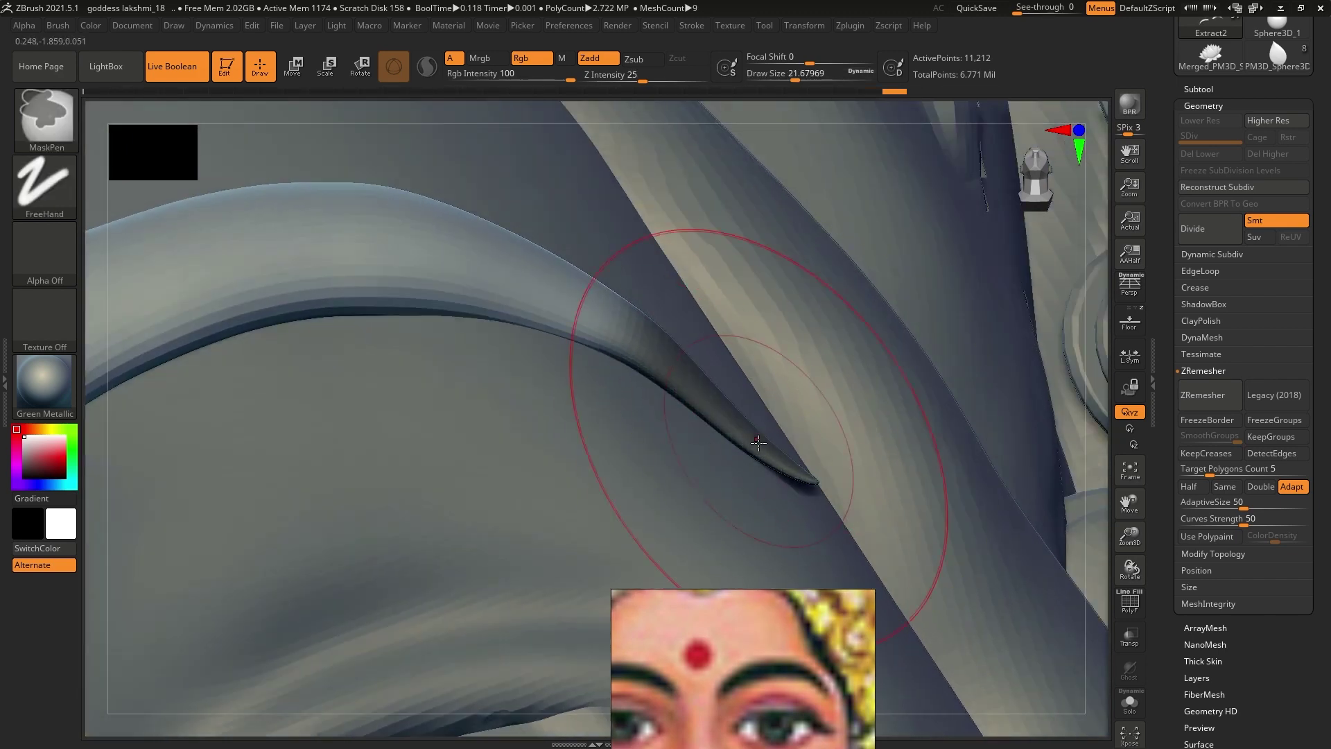
key(s)
drag(804, 464, 770, 464)
right_drag(770, 464, 812, 478)
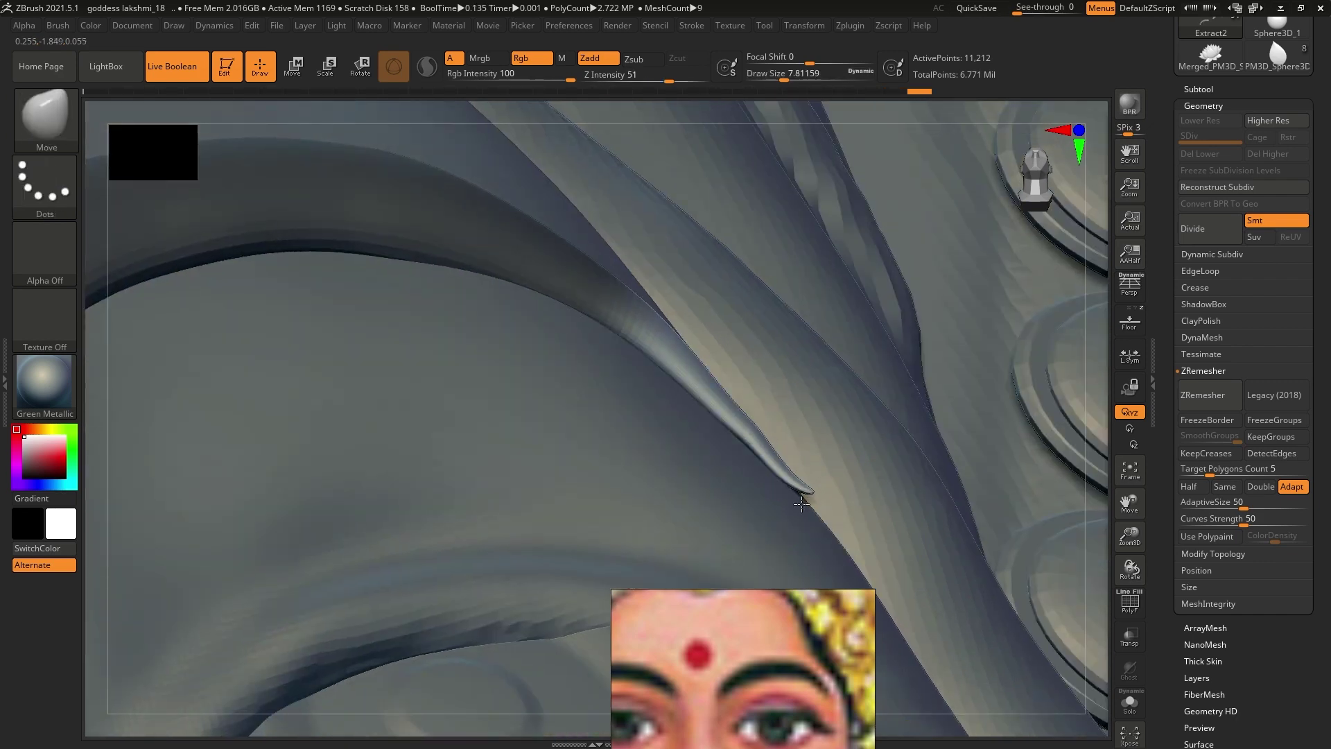
drag(801, 504, 808, 500)
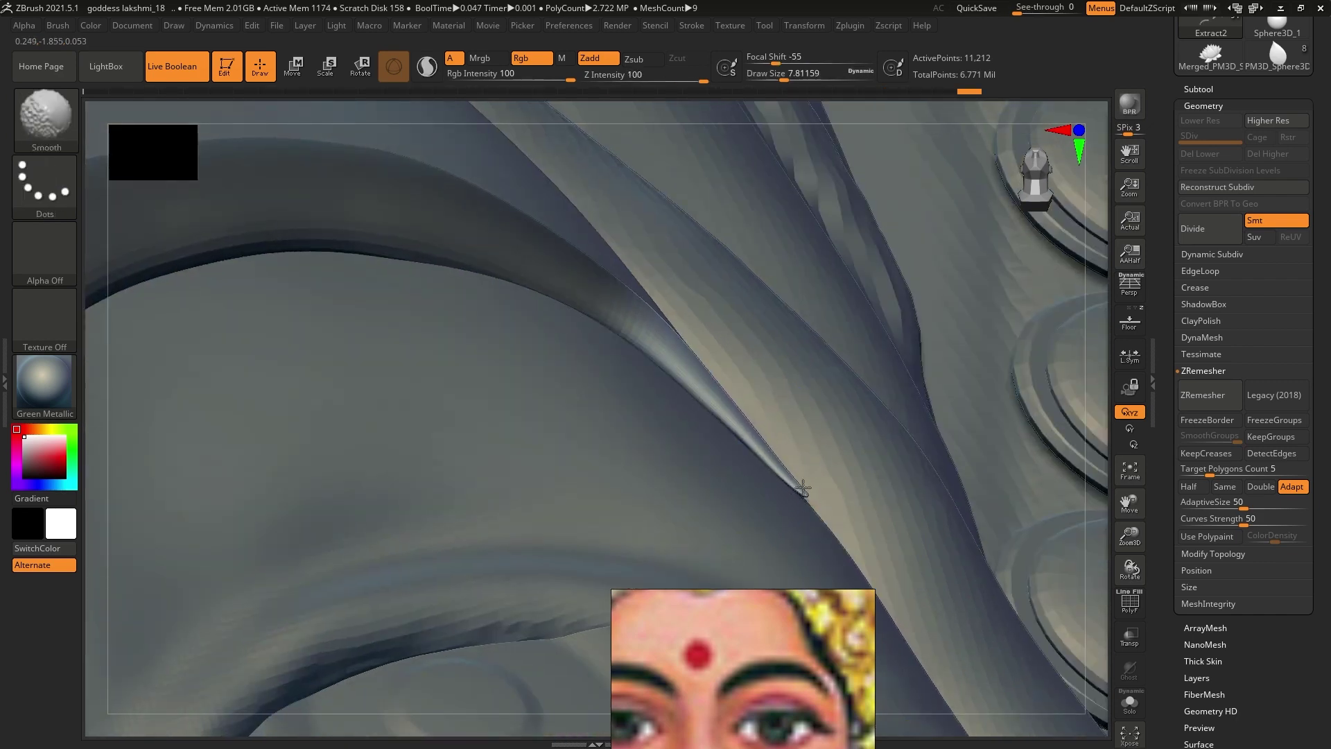
shift+drag(754, 466, 740, 432)
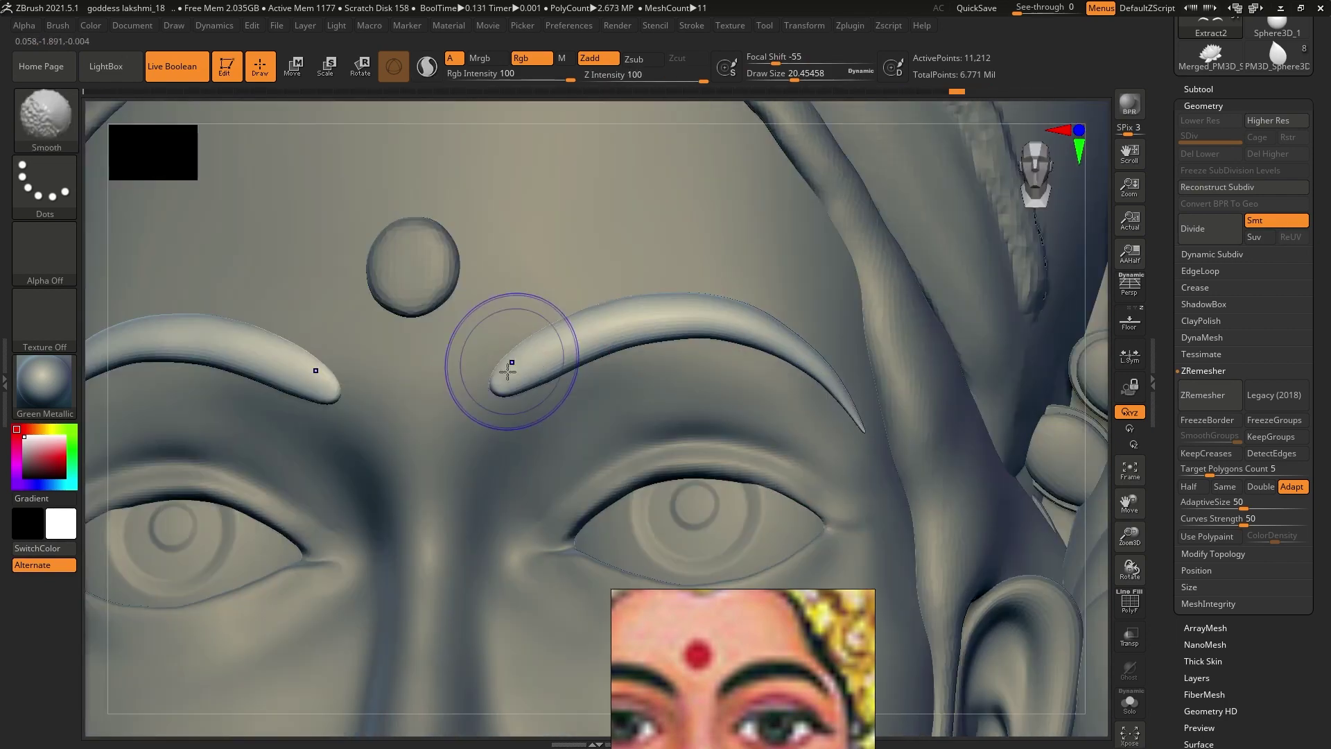
key(r)
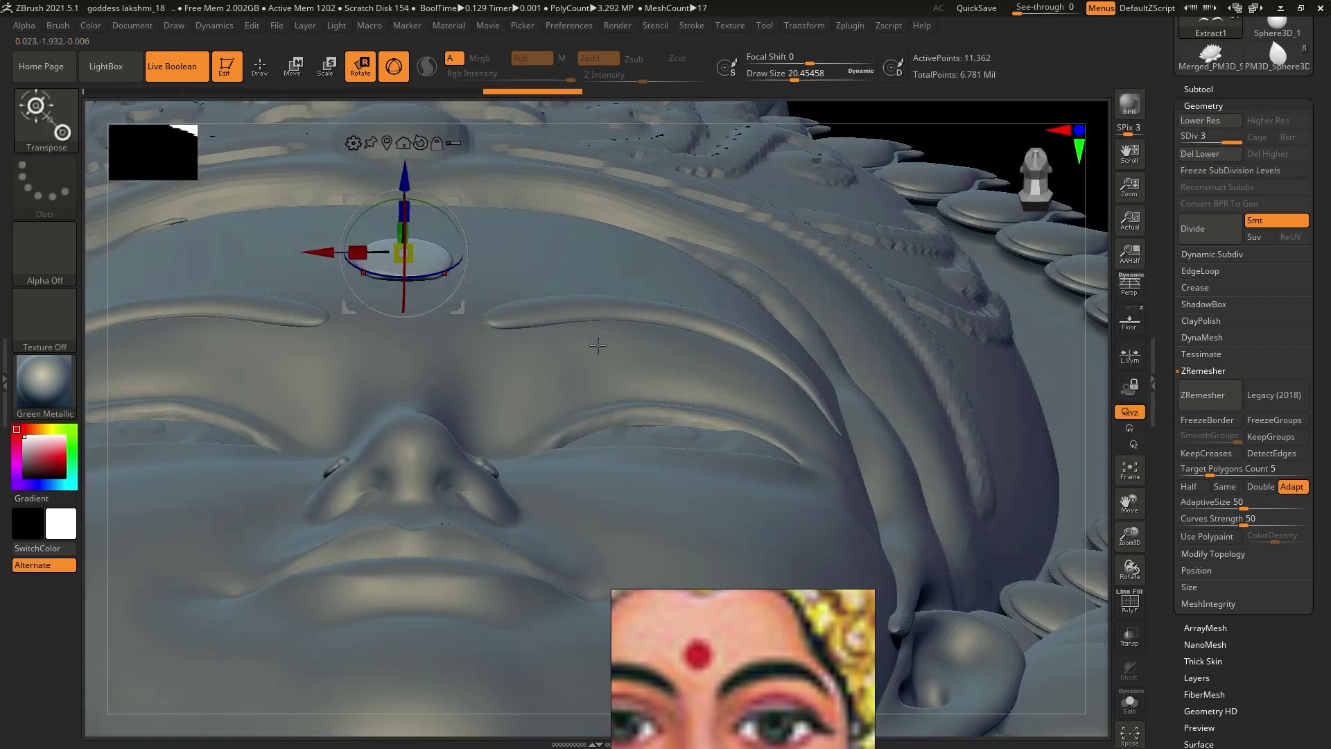
ZRemesh the bindi, rotate it into alignment and smooth it round
click(1210, 397)
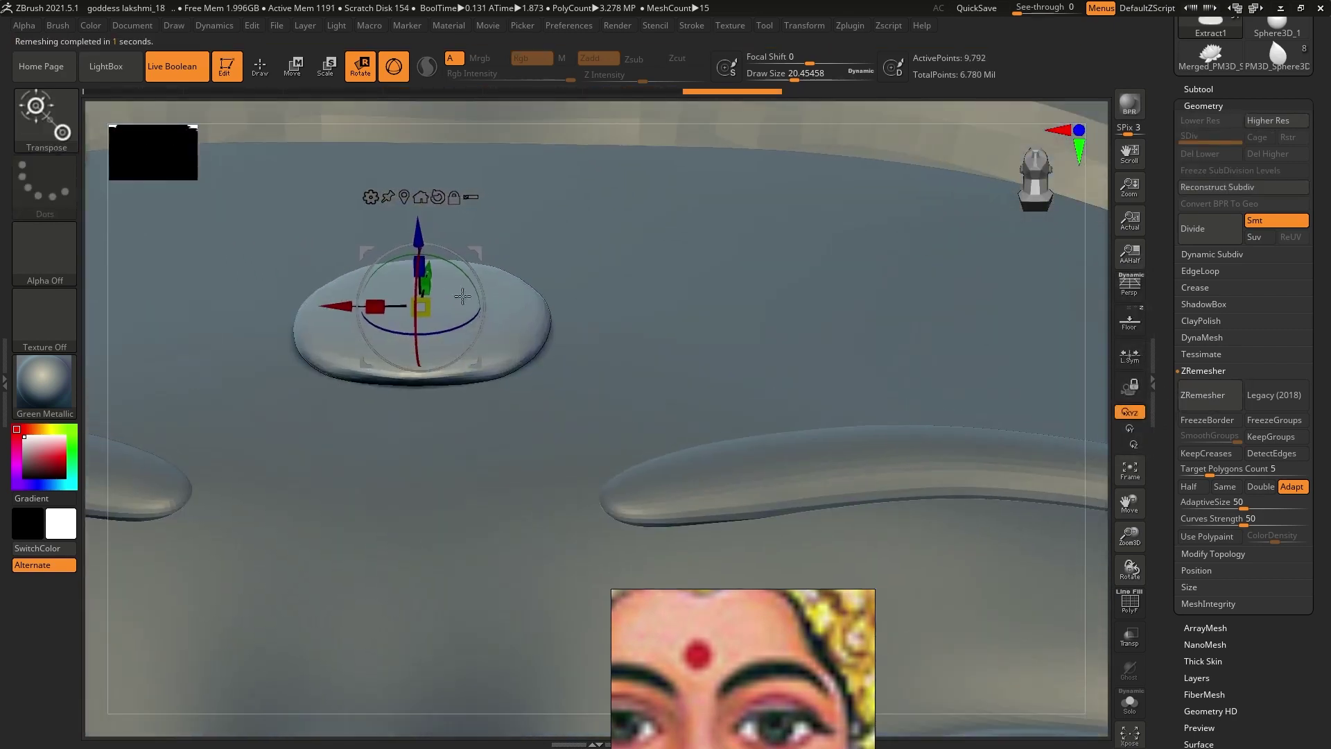
drag(462, 296, 534, 352)
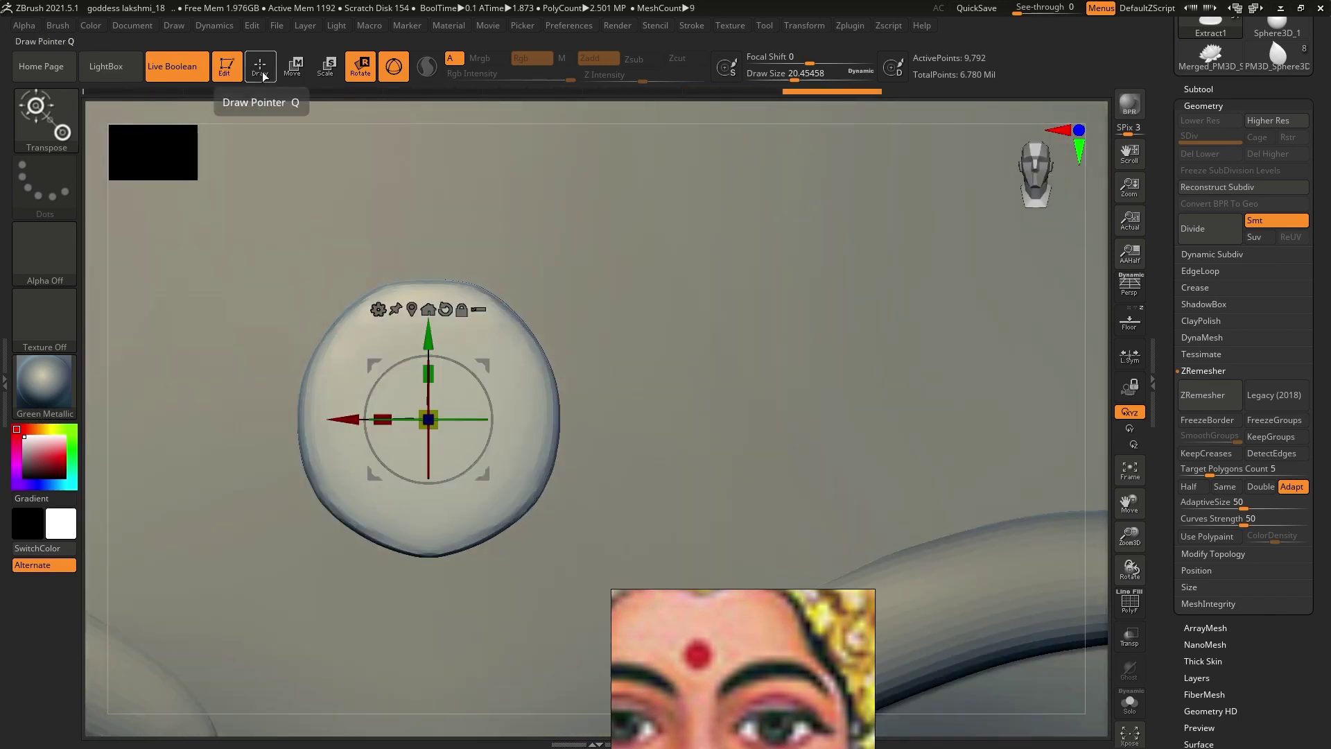
click(260, 66)
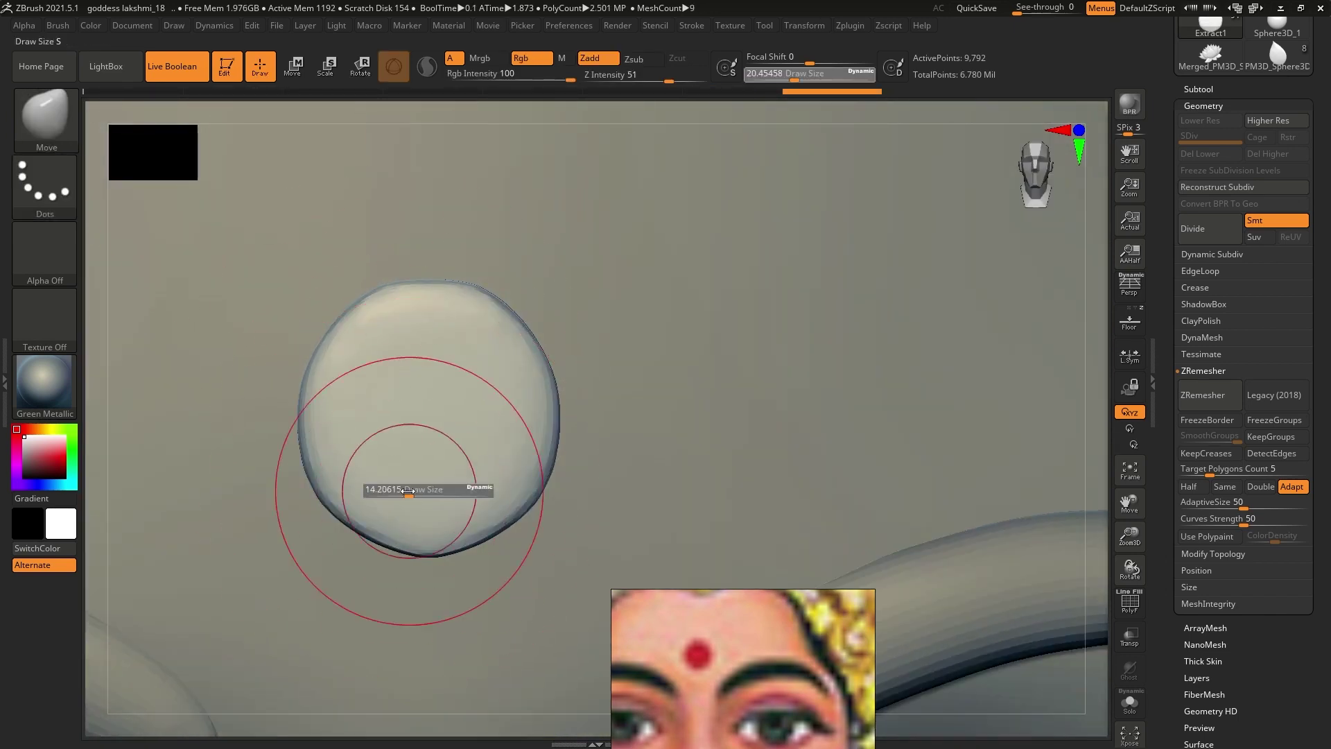
drag(389, 396, 437, 505)
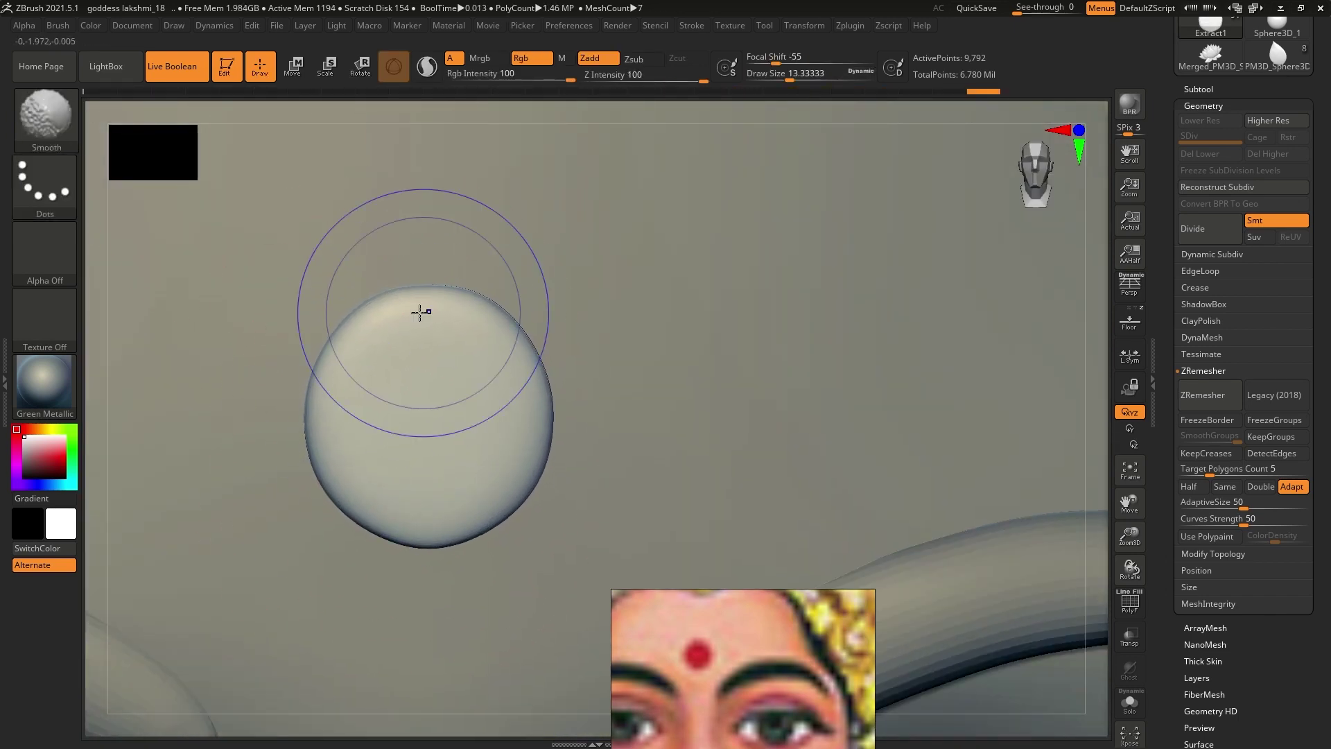
Scale the bindi dome with the Transpose gizmo, undoing and redoing to the final size
key(r)
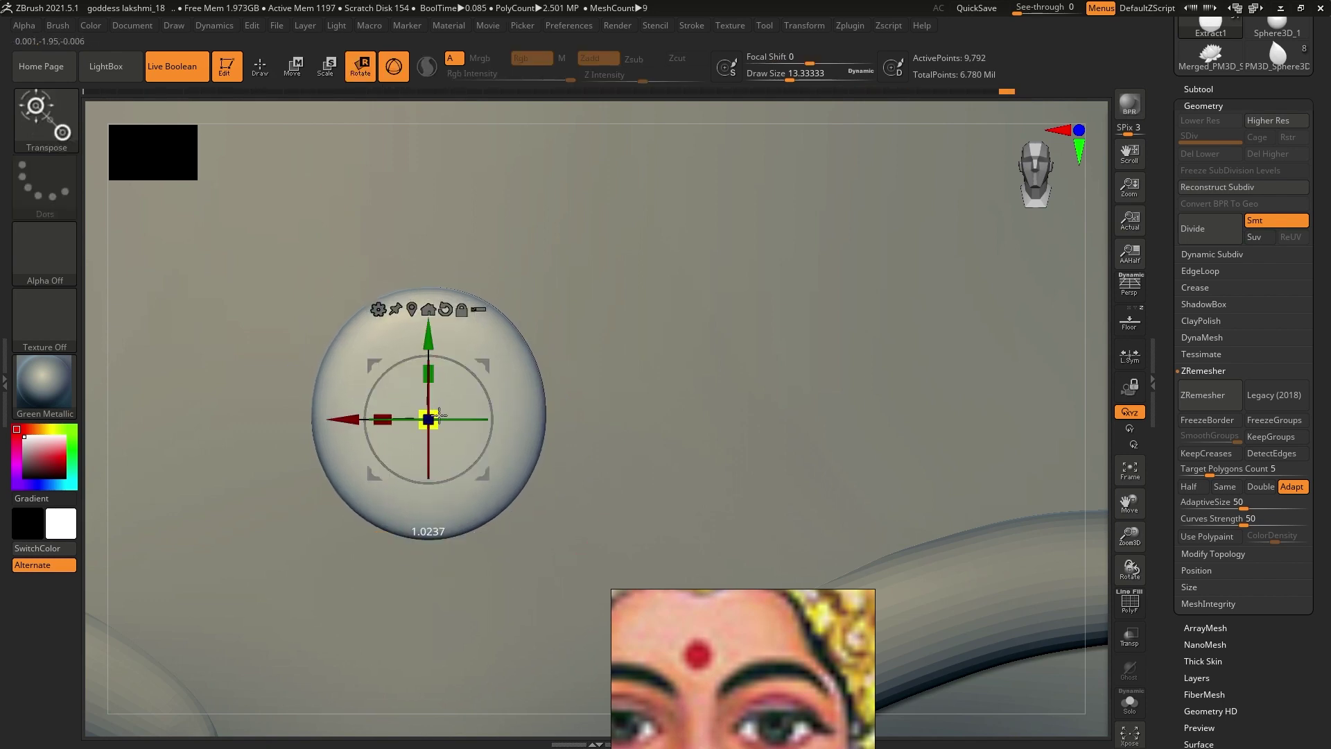
drag(441, 409, 486, 416)
drag(659, 416, 540, 375)
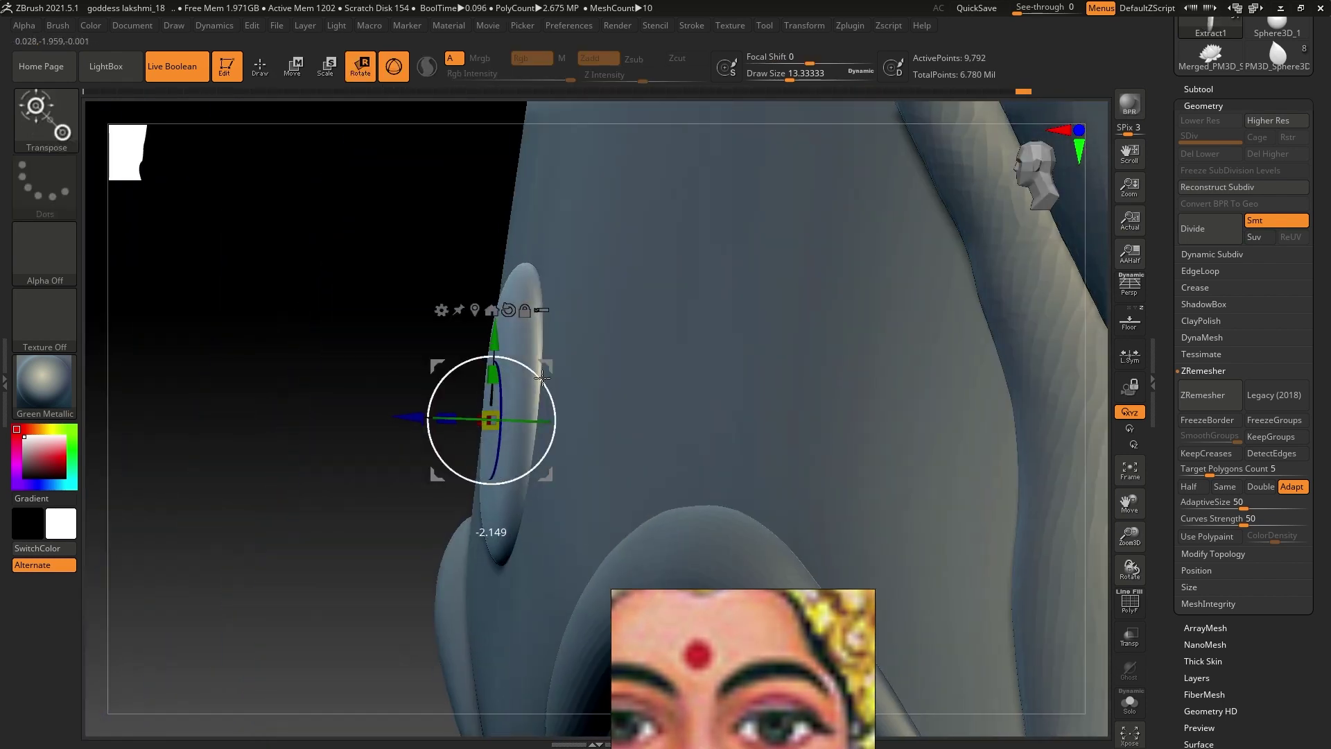
key(ctrl+z)
key(ctrl+z)
key(ctrl+z)
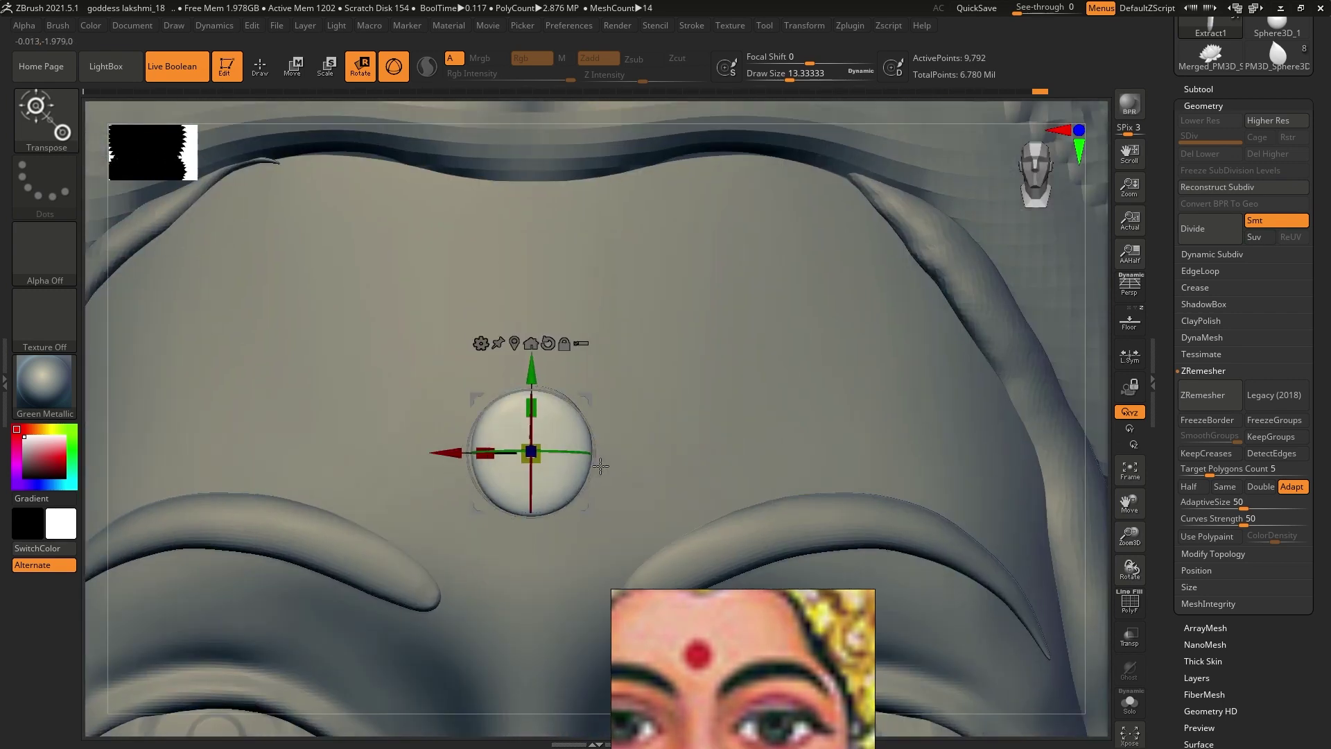
key(ctrl+z)
drag(550, 472, 551, 431)
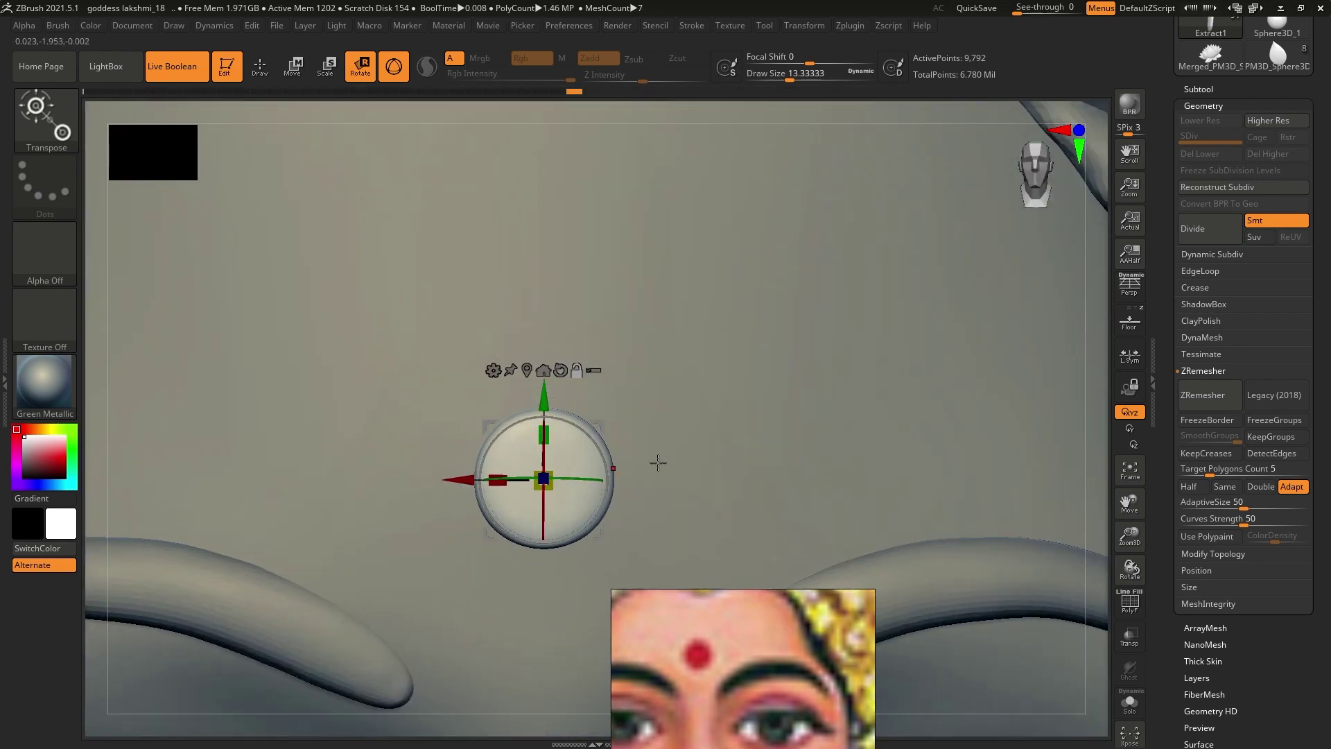
key(ctrl+shift+z)
key(ctrl+shift+z)
key(ctrl+shift+z)
key(ctrl+shift+z)
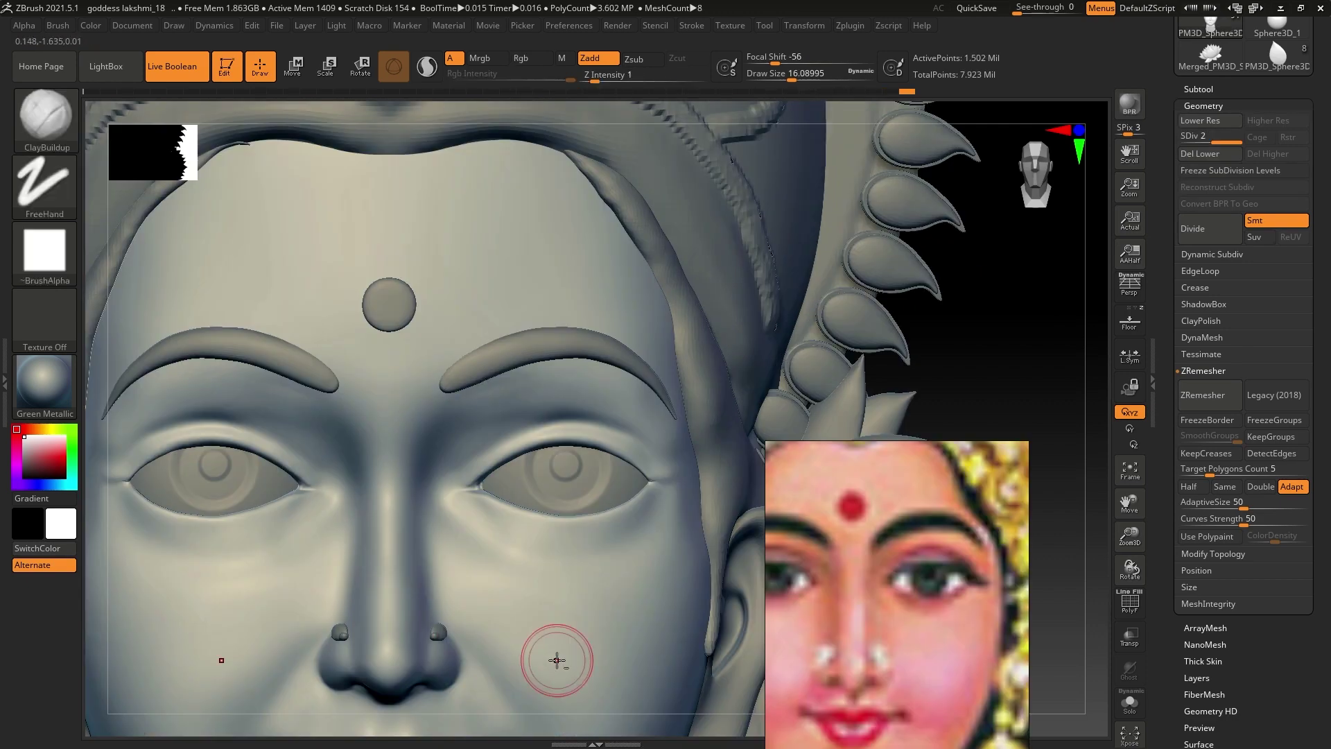
key(ctrl+shift+z)
key(ctrl+shift+z)
key(ctrl+shift+z)
key(ctrl+shift+z)
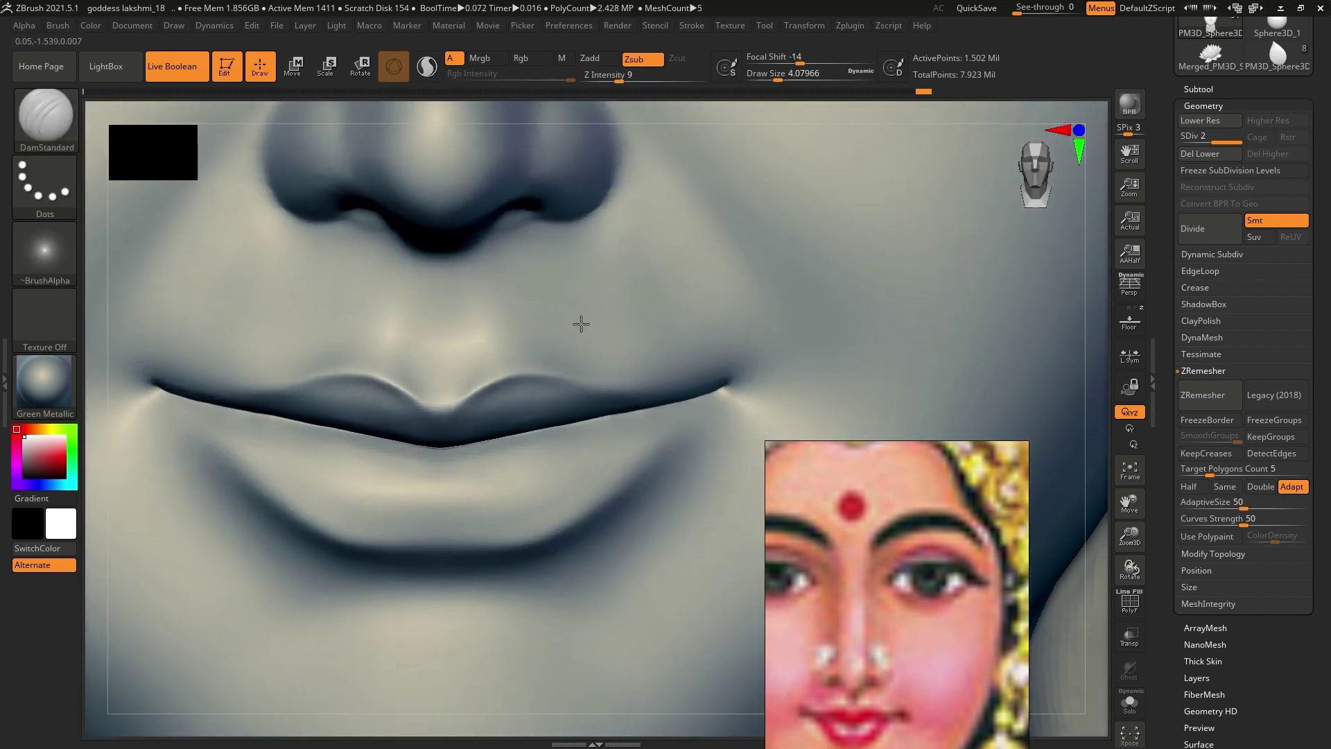
Smooth the lip surface, switch to the Move brush, and check the lips' profile
click(691, 25)
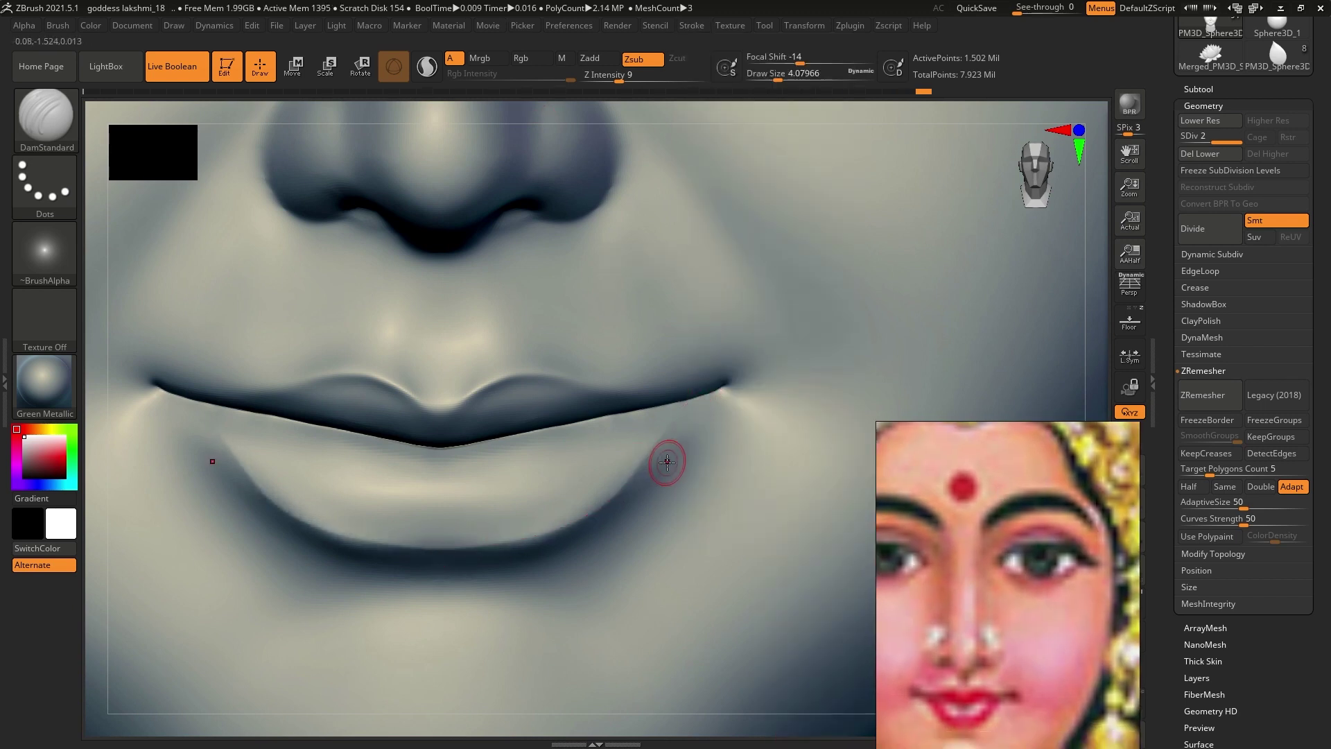
key(shift)
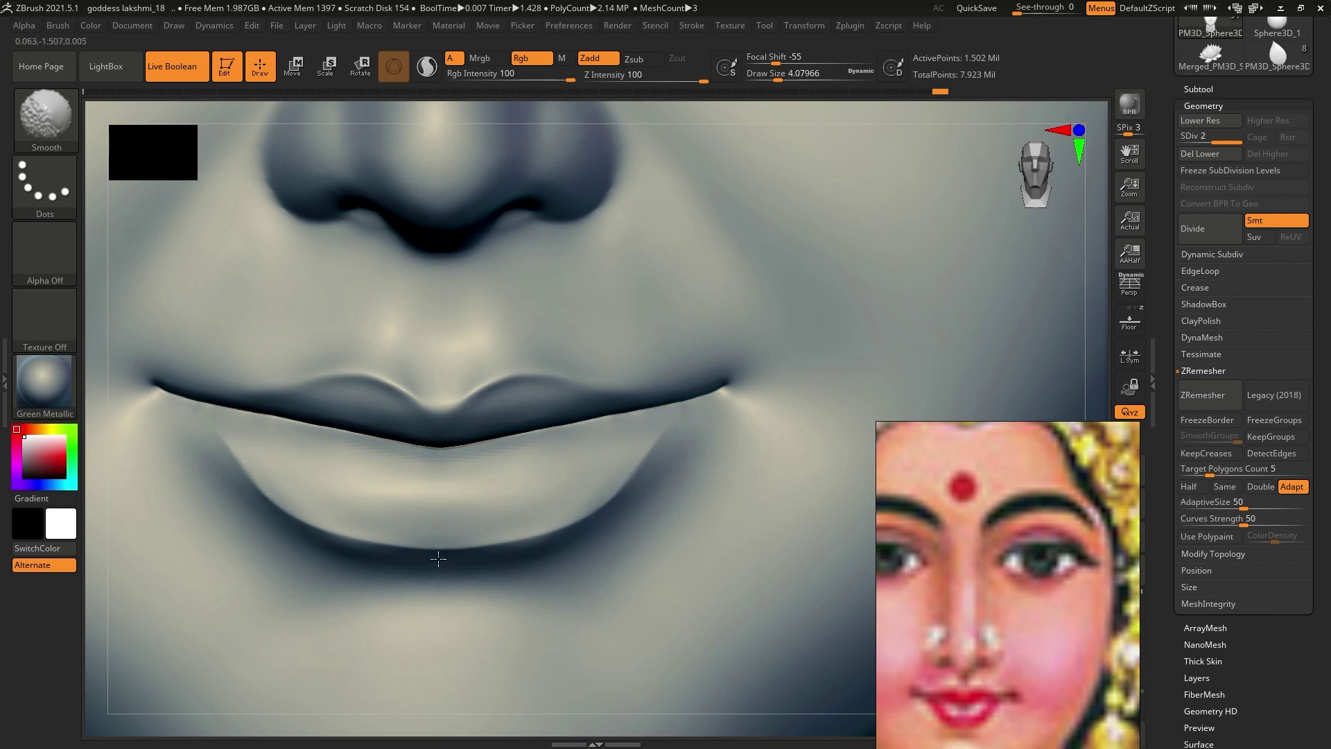
key(s)
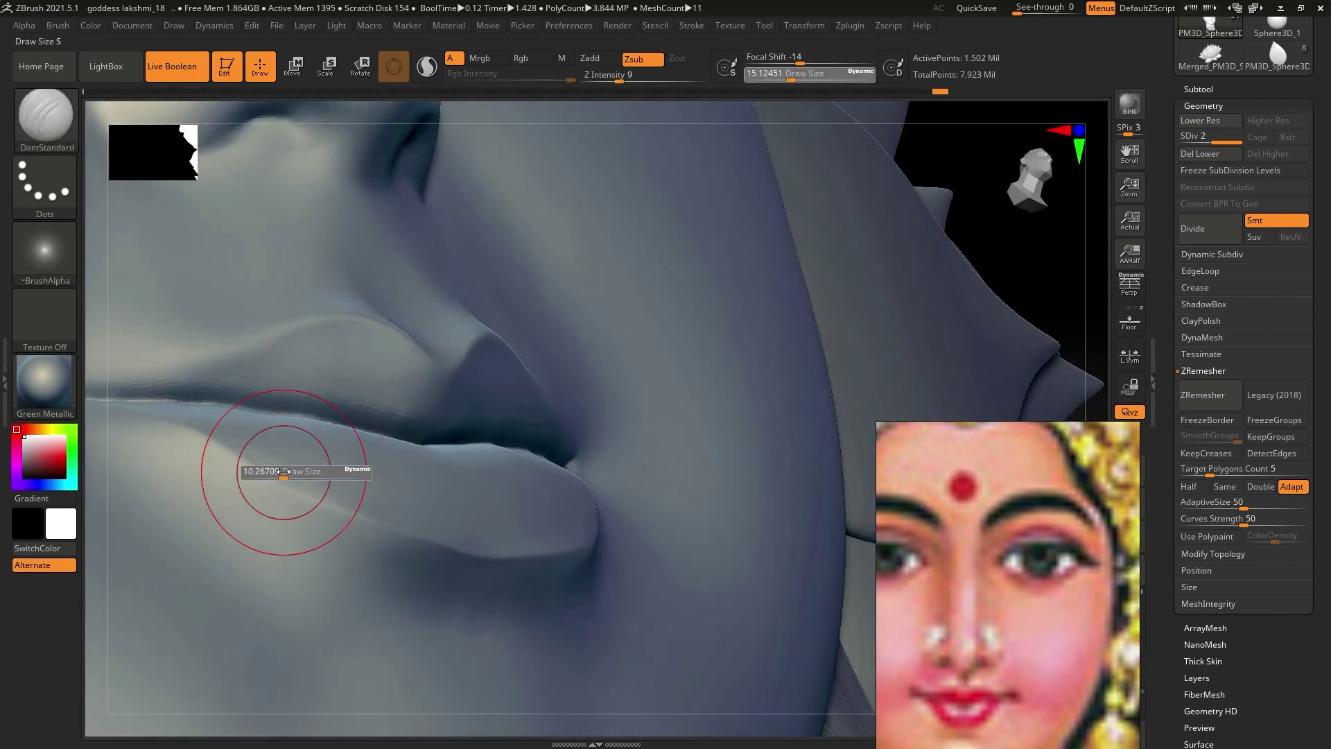
key(b)
key(m)
key(v)
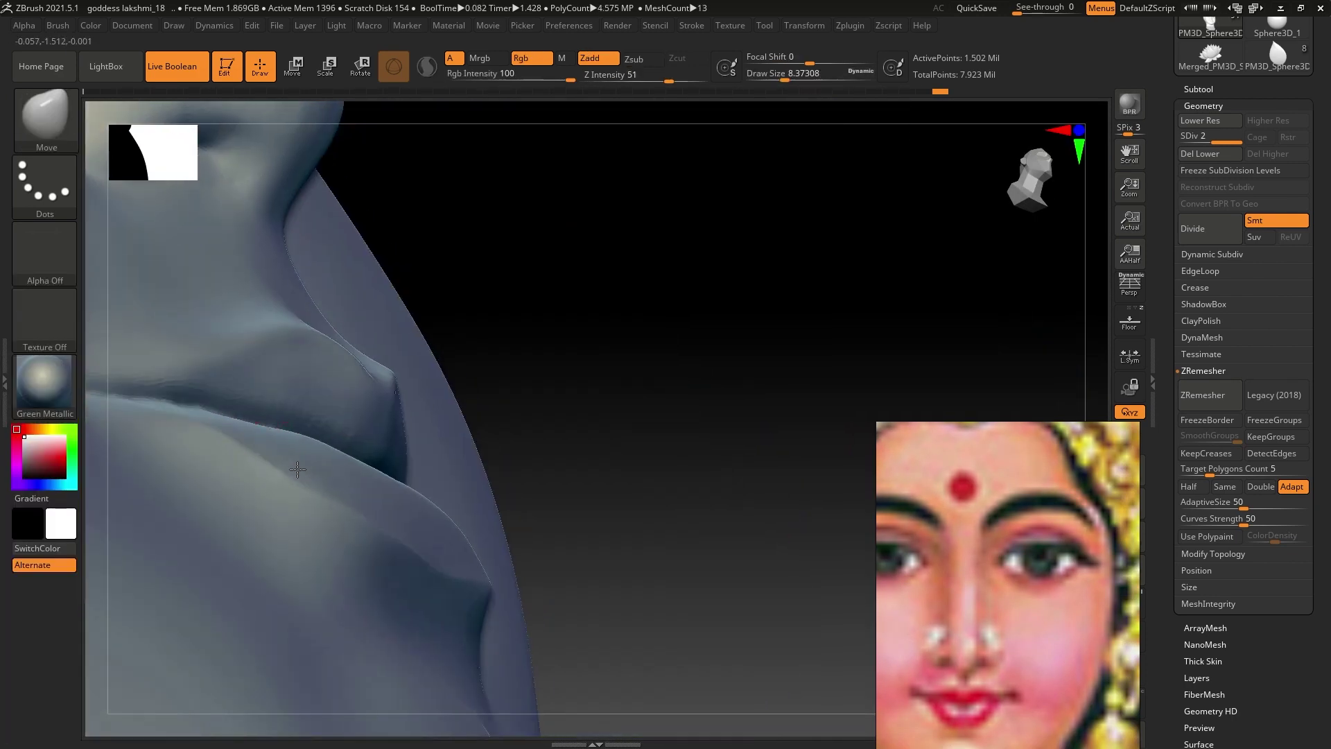
mouse_move(312, 480)
right_down()
mouse_move(444, 567)
mouse_move(401, 540)
right_up()
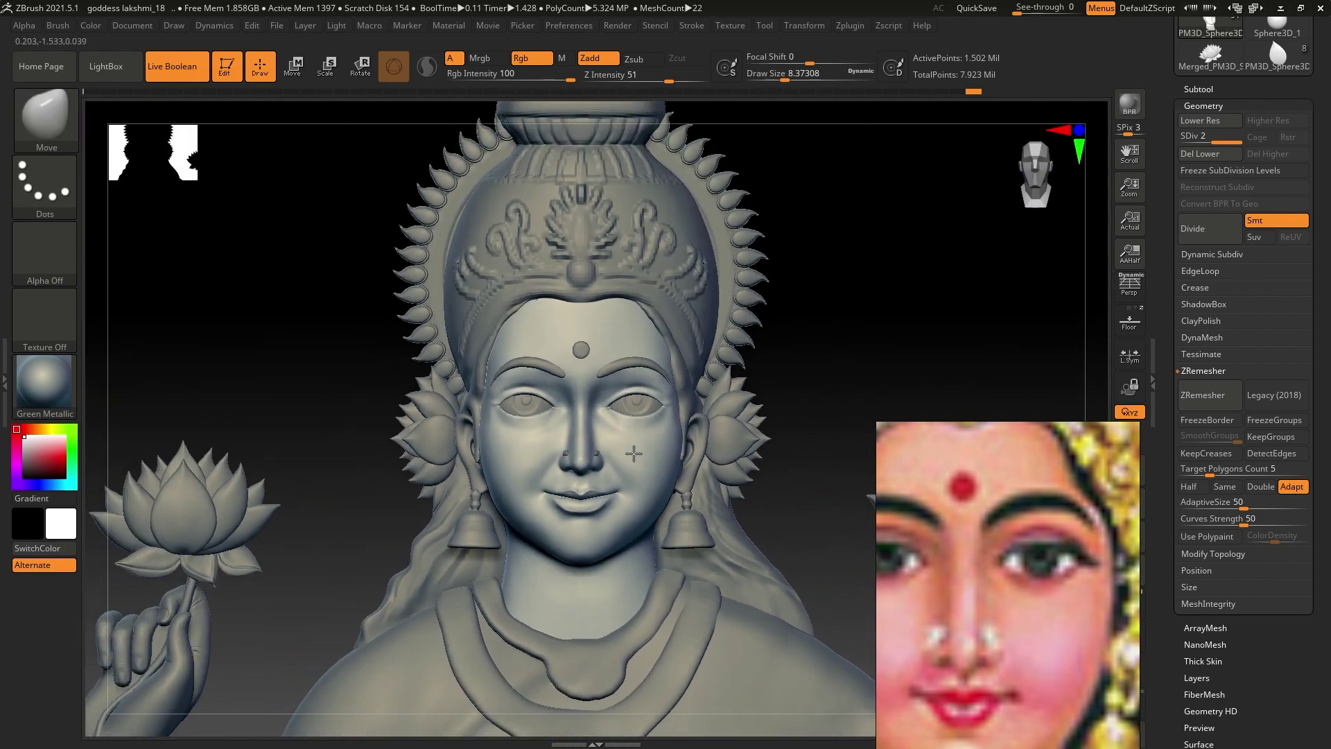
Carve two DamStandard grooves down the hanging strand and Solo it
right_drag(672, 440, 667, 415)
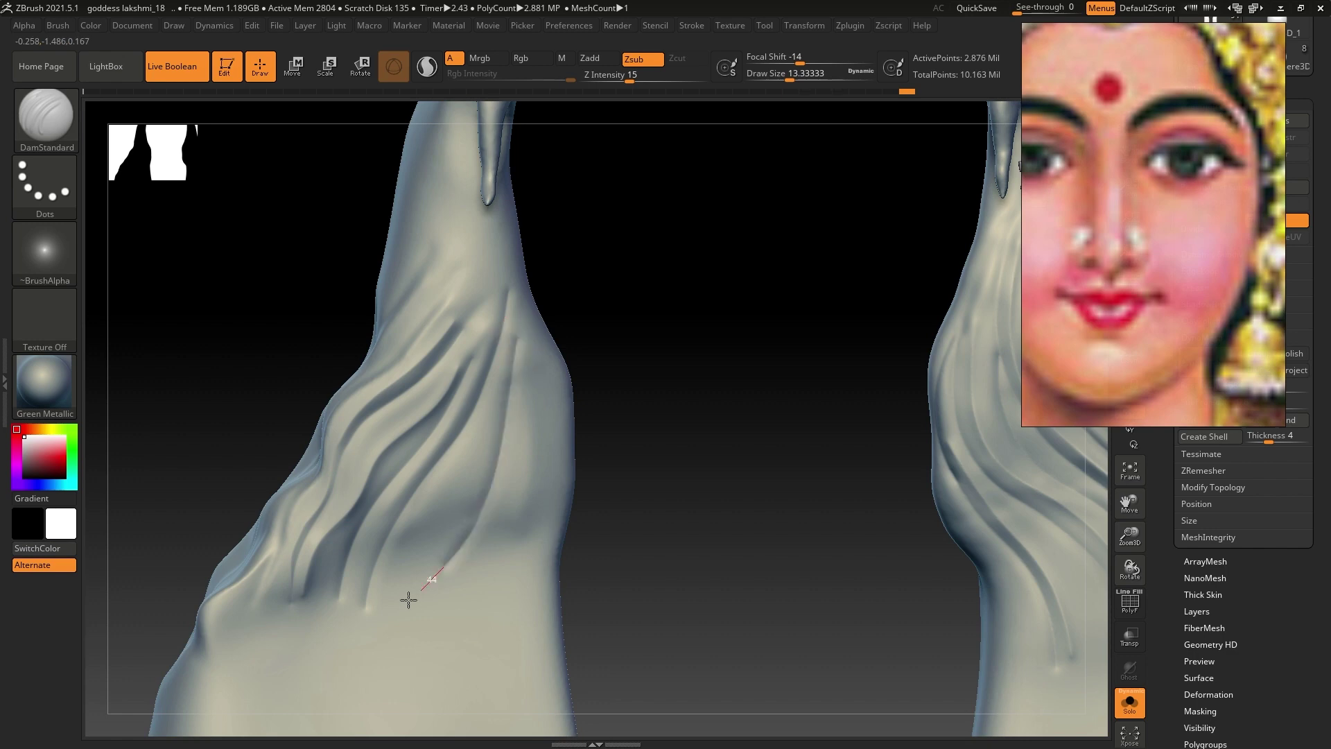
drag(487, 435, 402, 645)
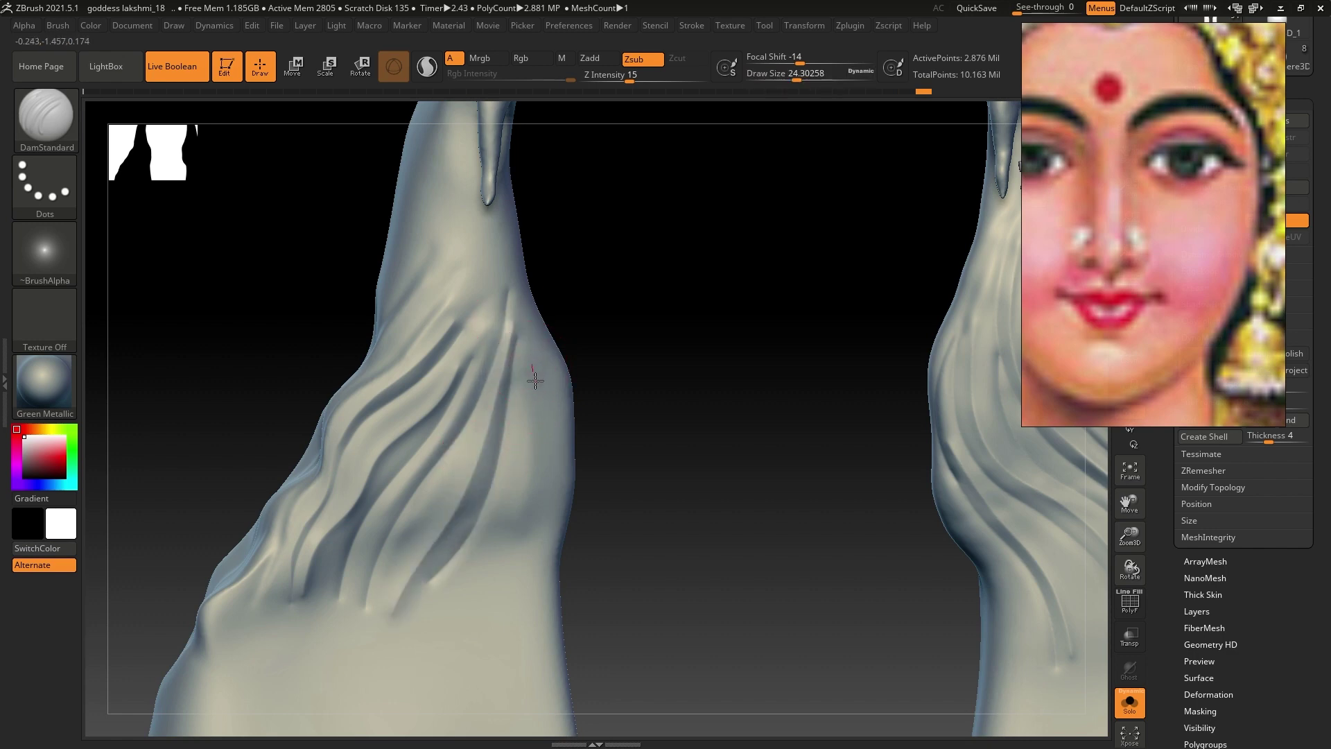
drag(535, 380, 490, 629)
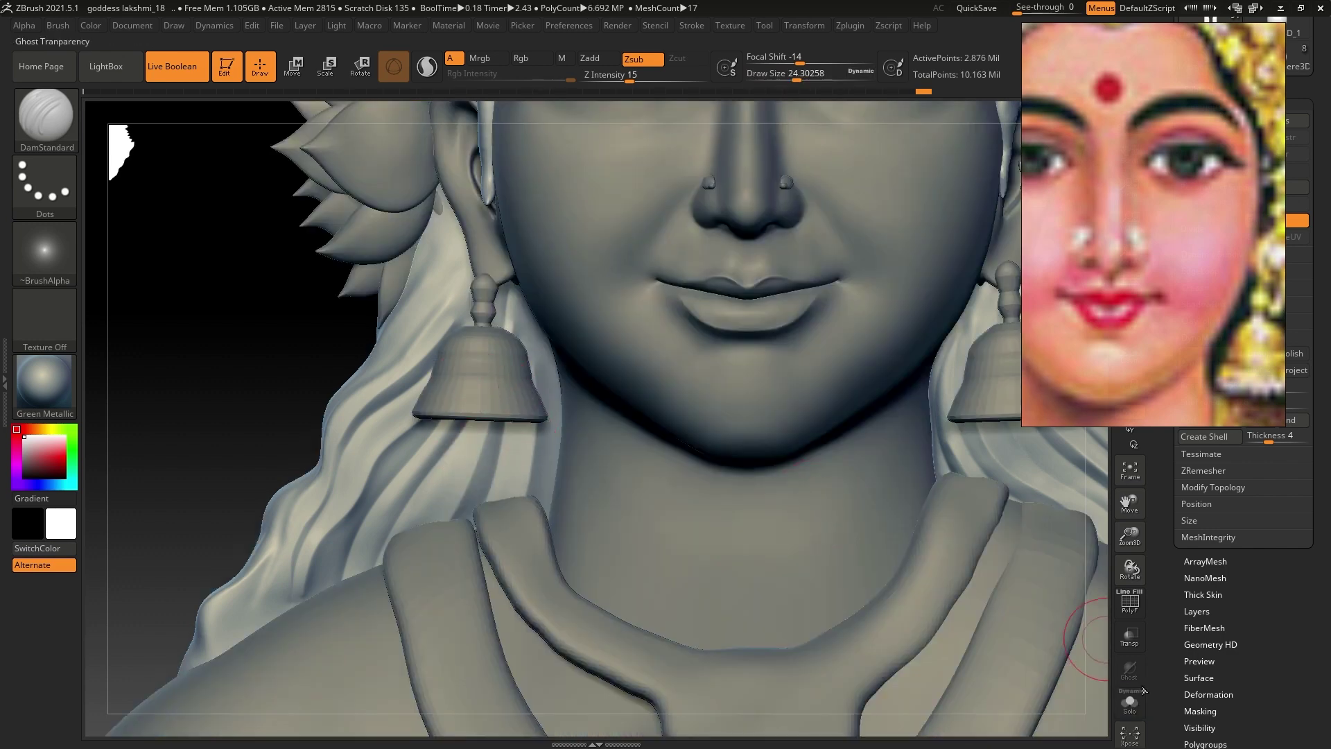
click(1142, 692)
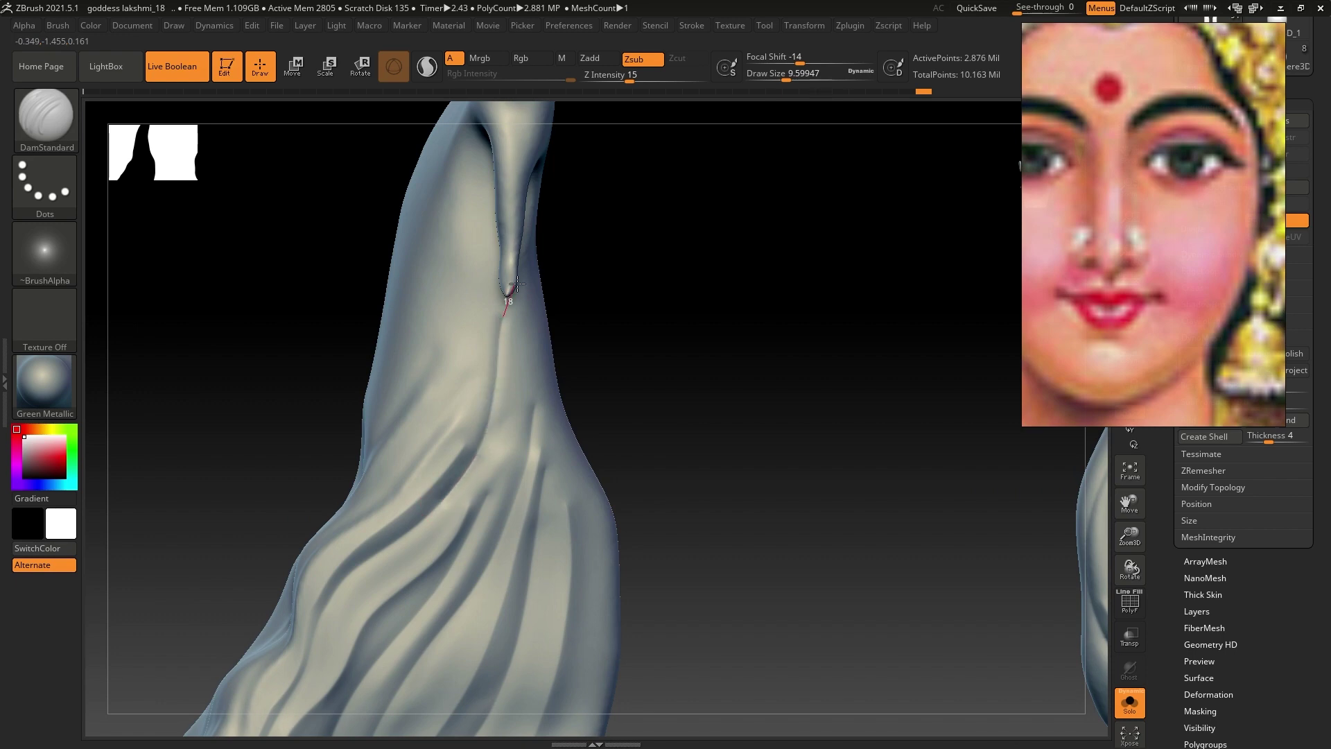
Rotate the soloed strand to inspect its folds and smooth the carved grooves
drag(525, 248, 413, 458)
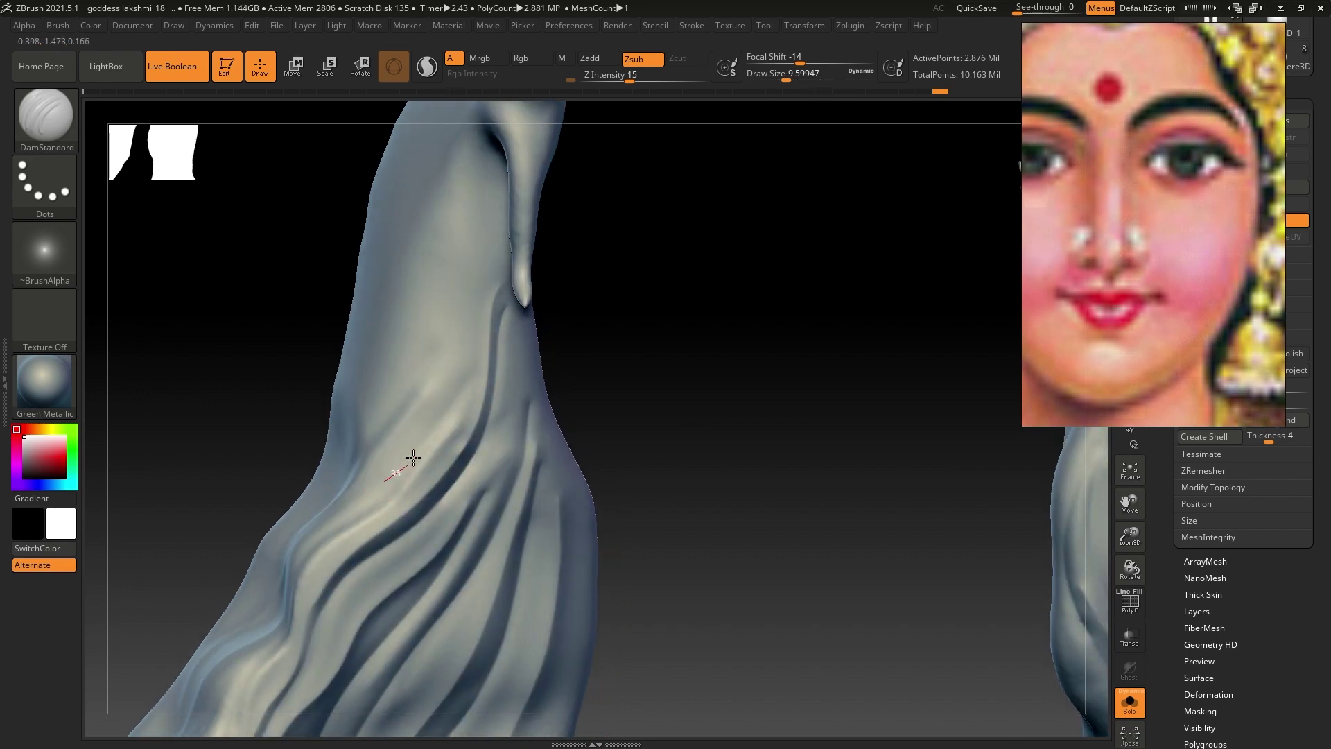
drag(502, 261, 343, 449)
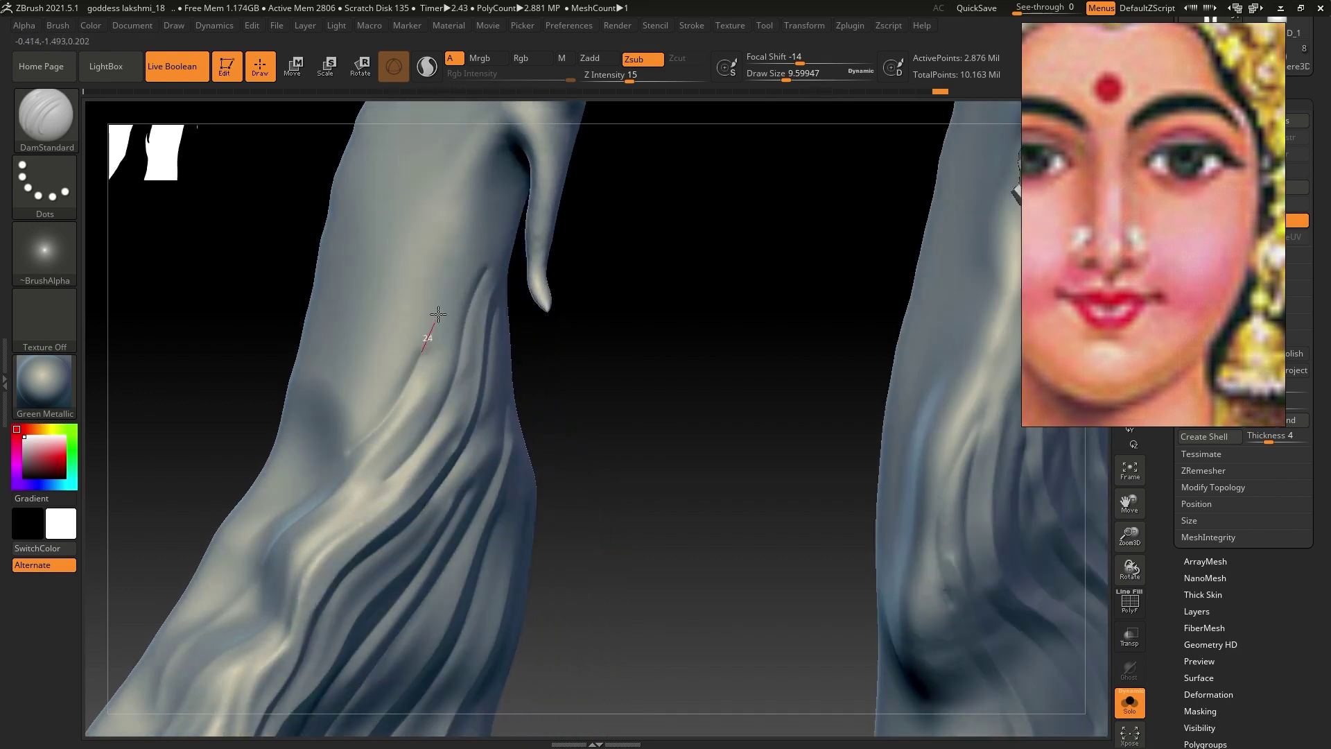
drag(432, 330, 483, 275)
drag(429, 419, 483, 500)
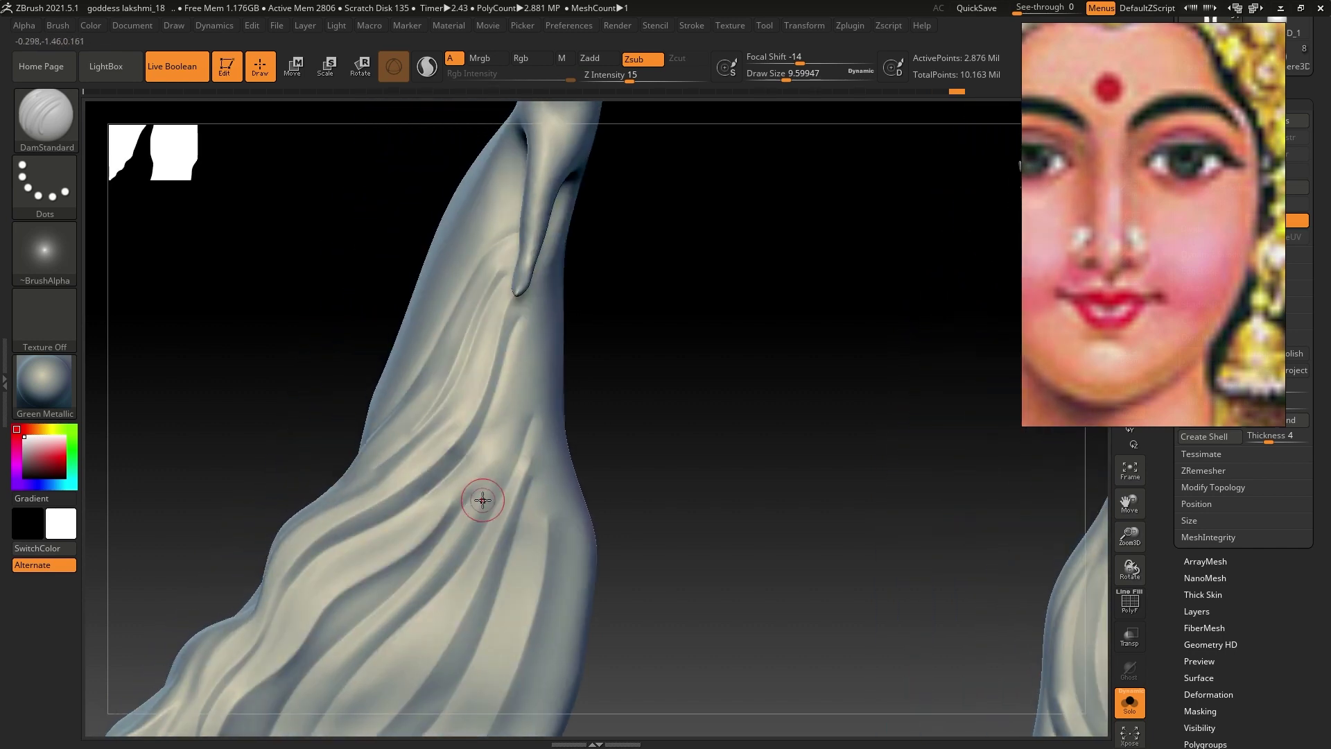
drag(563, 315, 453, 502)
key(shift)
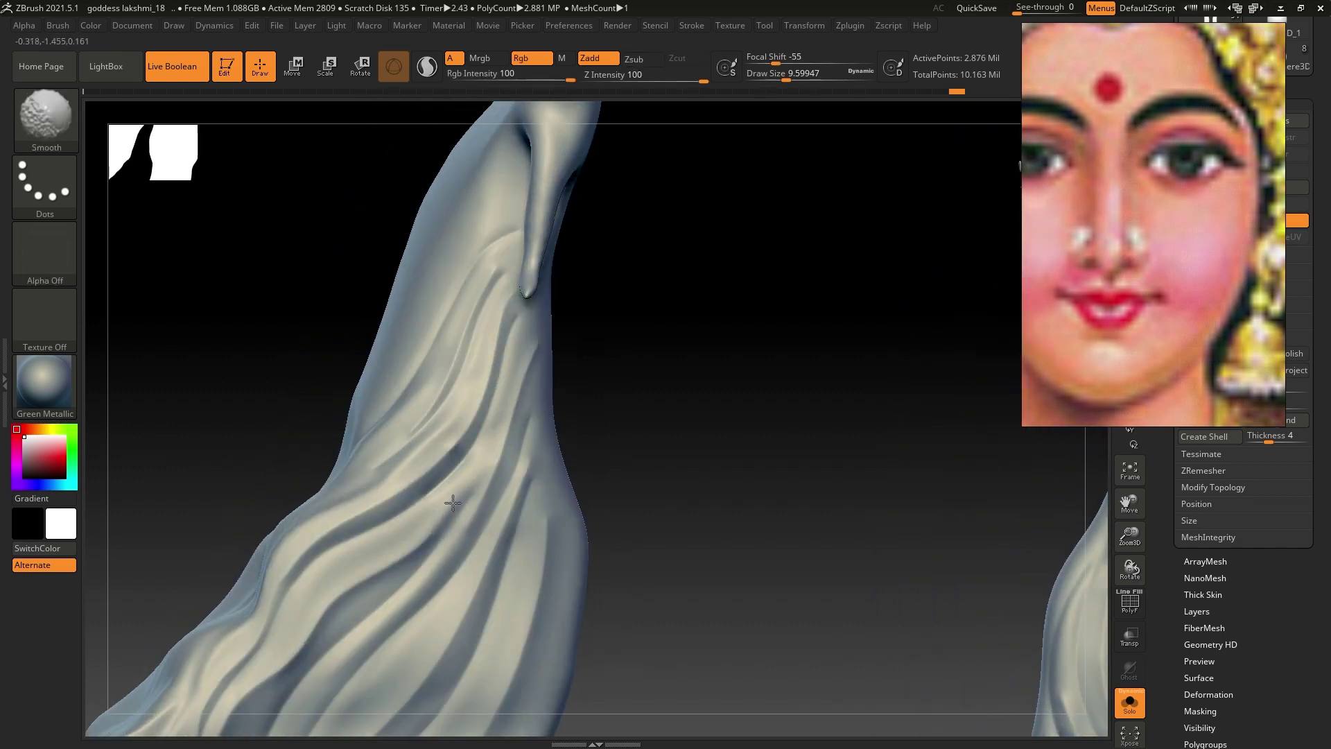
drag(427, 409, 339, 452)
drag(549, 209, 1043, 626)
key(ctrl)
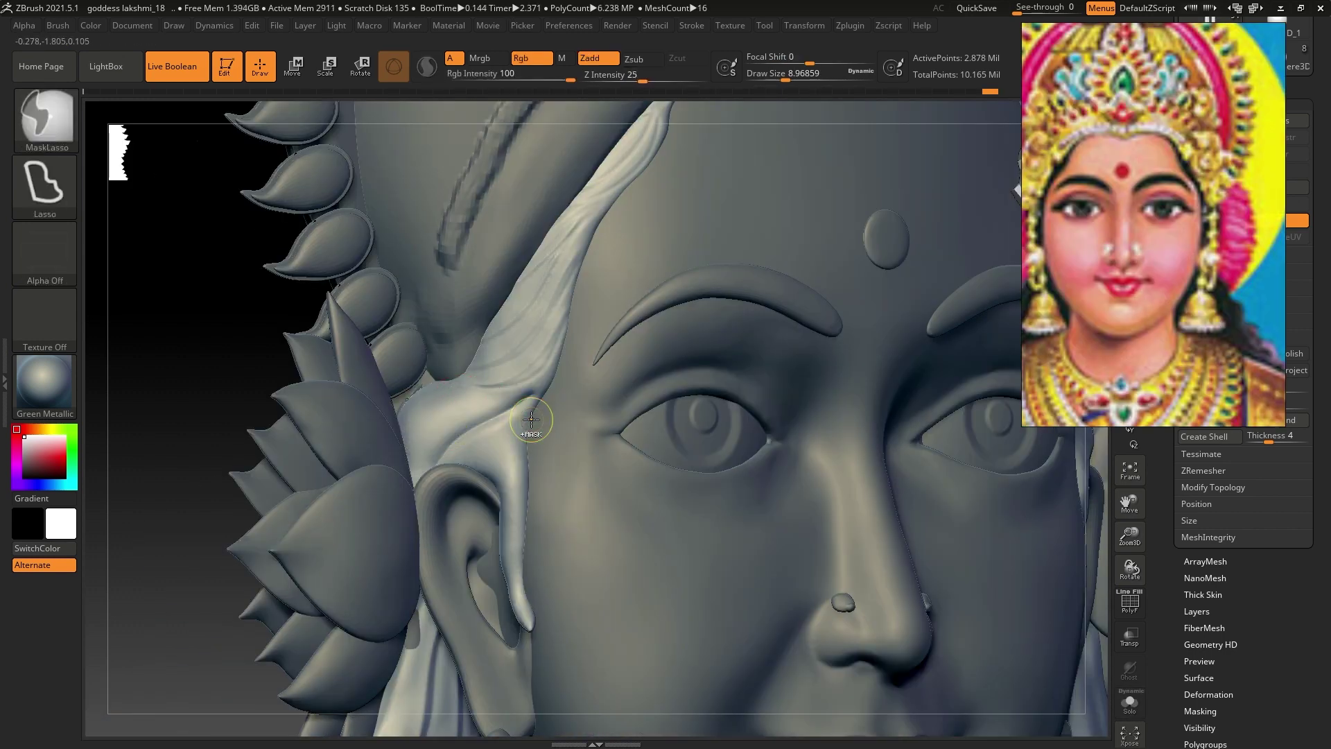
Carve more grooves into the soloed strand at lower strength, then show the full figure
drag(649, 75, 645, 74)
key(ctrl)
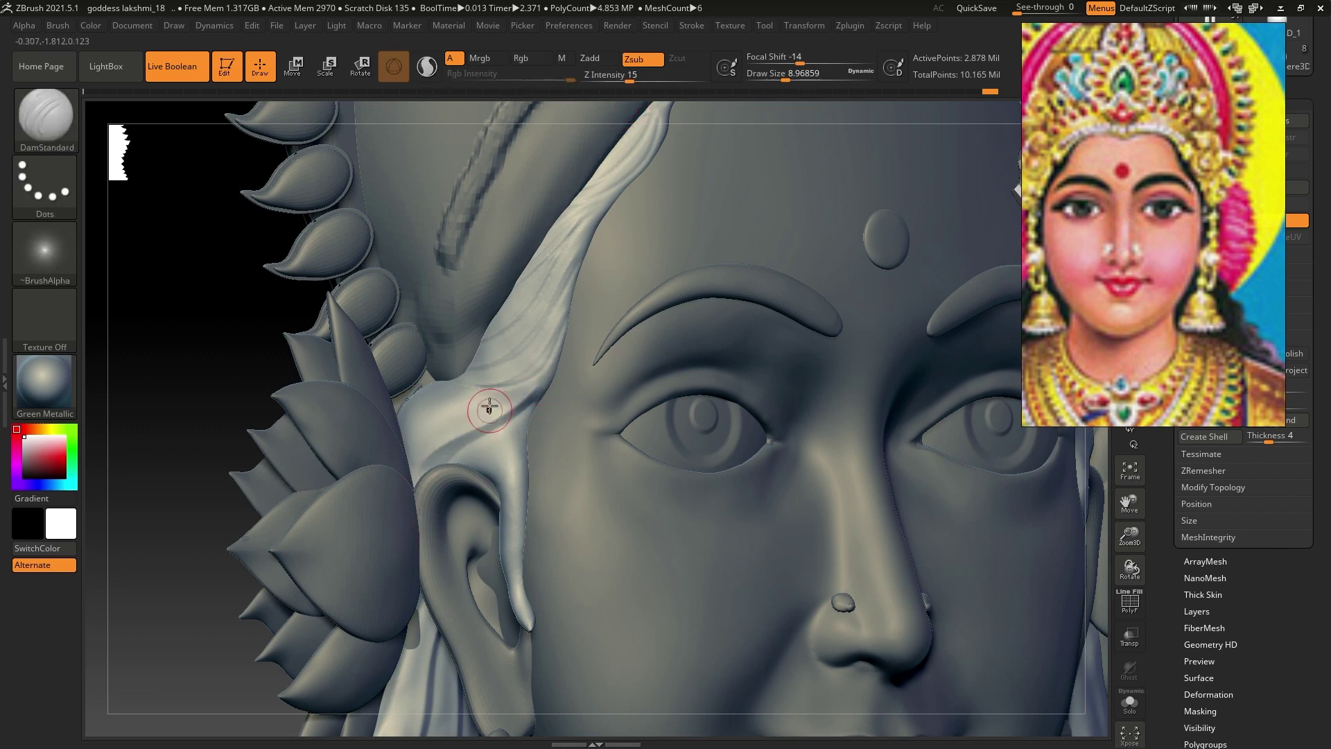
key(shift+s)
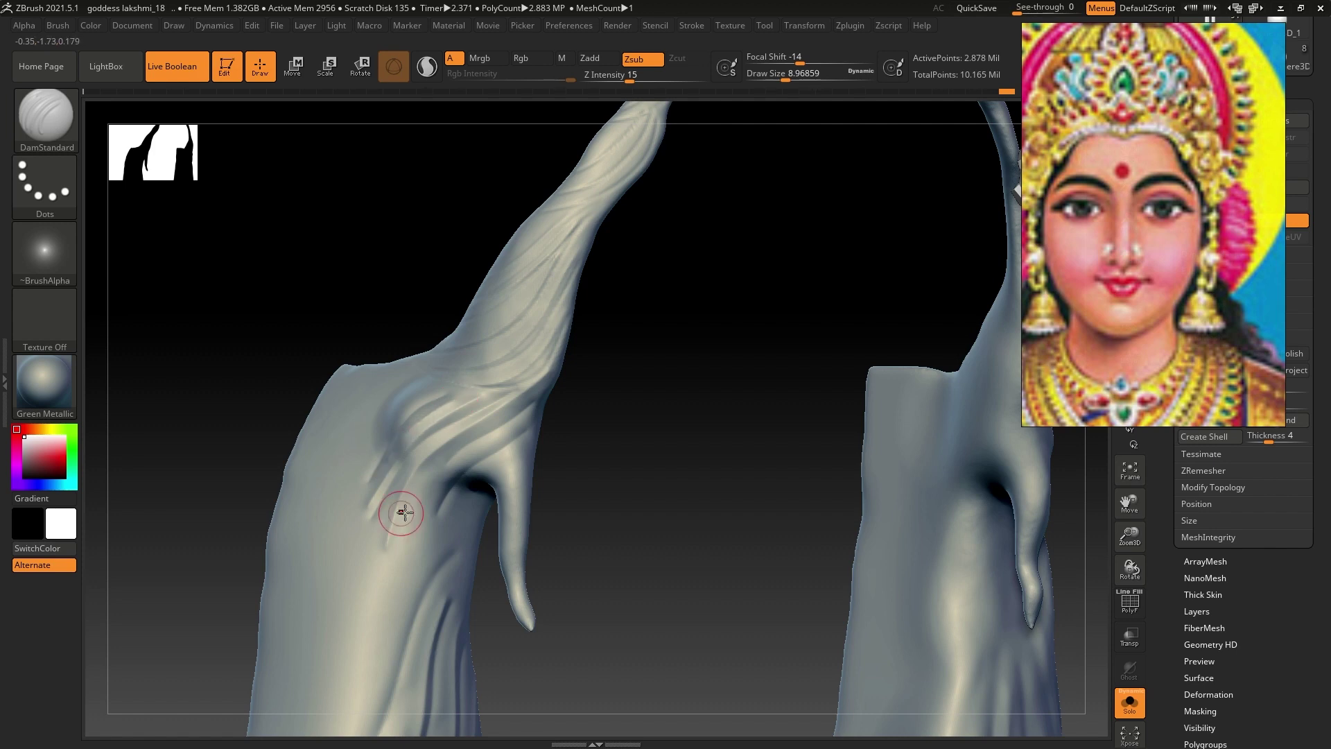
click(1126, 702)
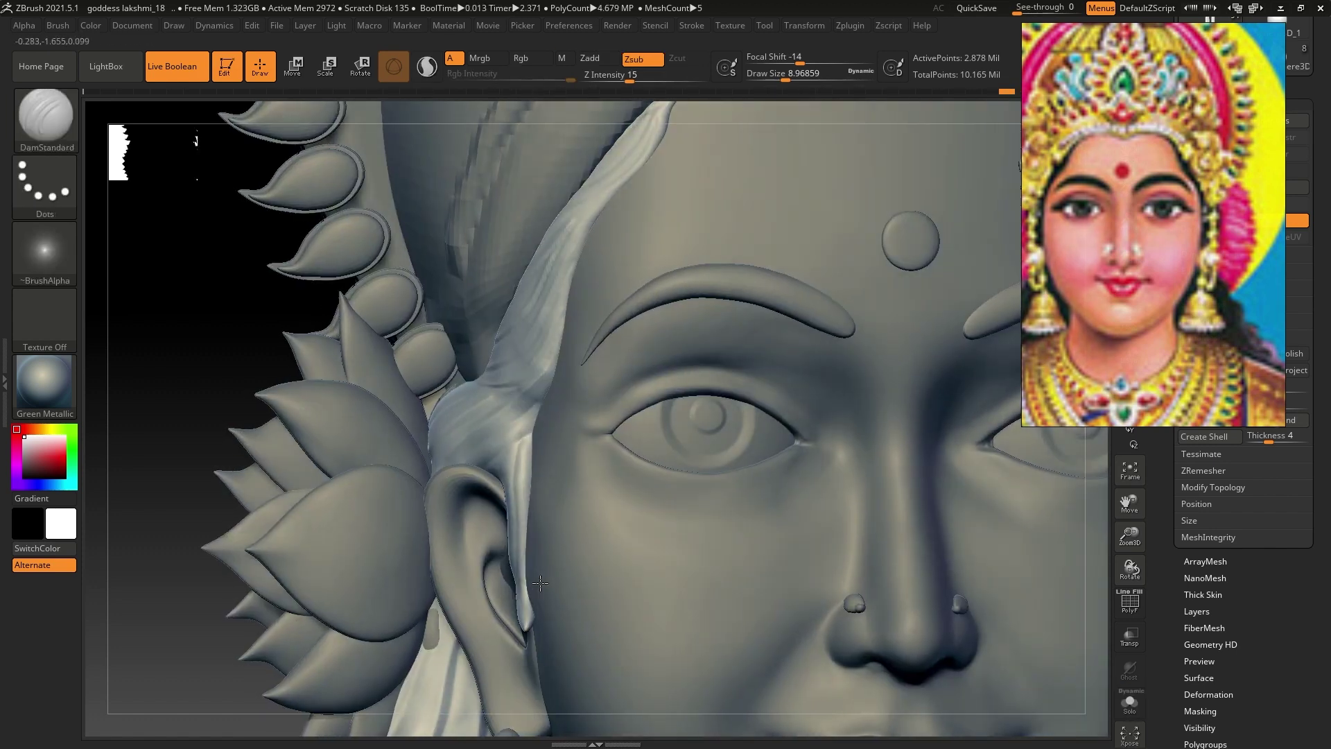
key(b)
key(m)
key(v)
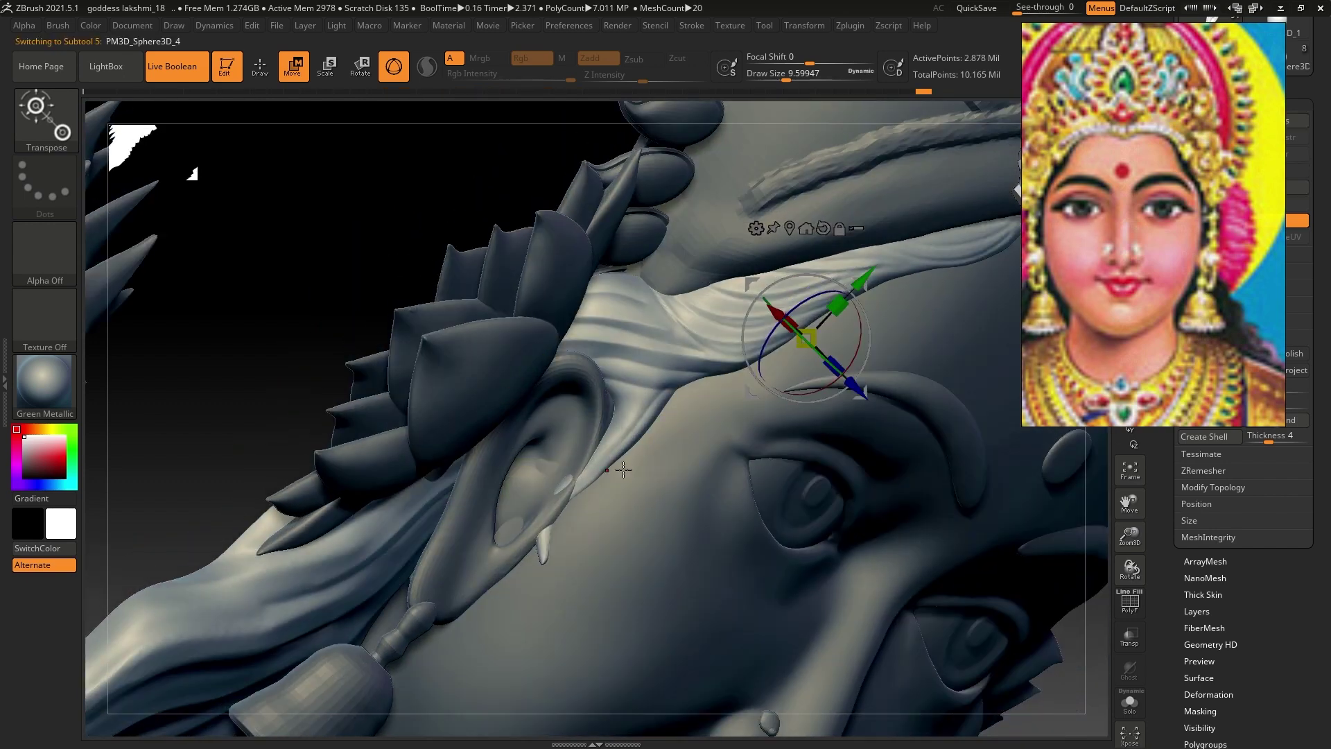
Select the ear subtool and zoom in close on the earlobe
click(44, 118)
click(579, 522)
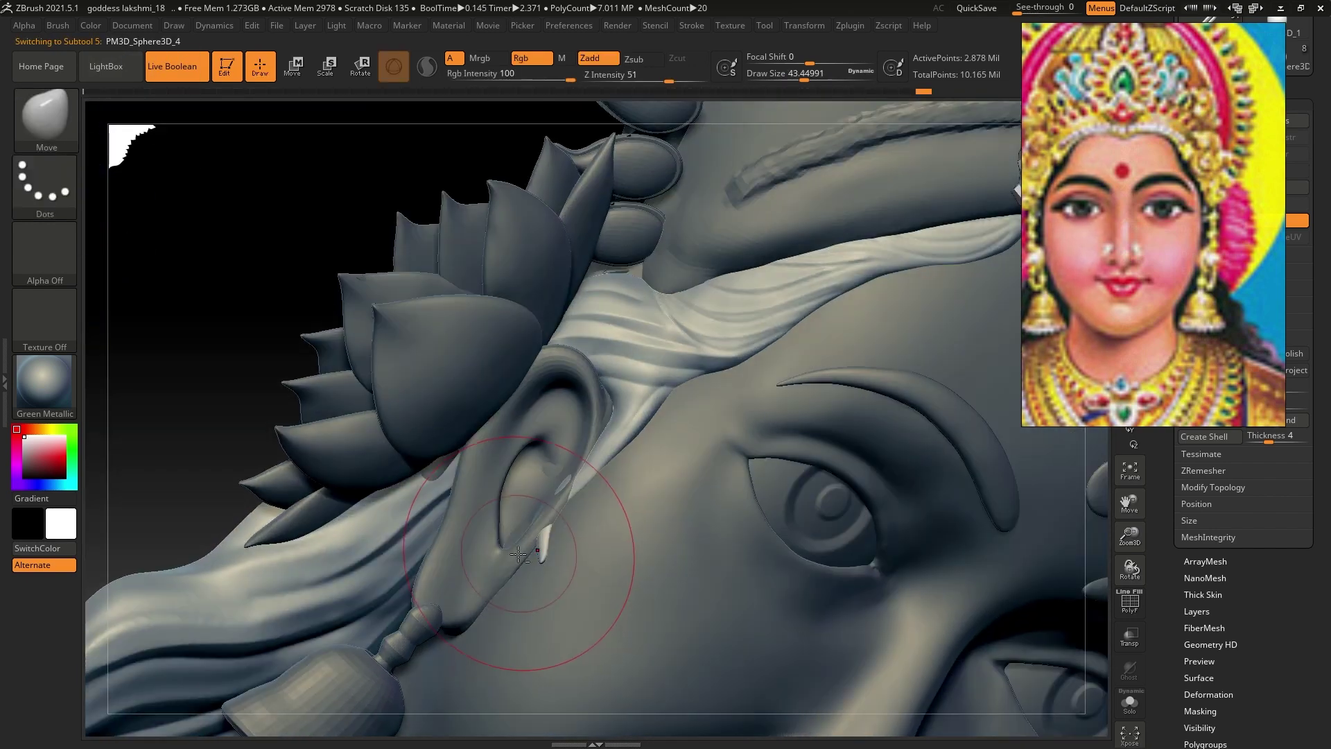
mouse_move(579, 523)
right_down()
mouse_move(544, 487)
mouse_move(534, 534)
right_up()
alt+click(543, 486)
alt+click(530, 538)
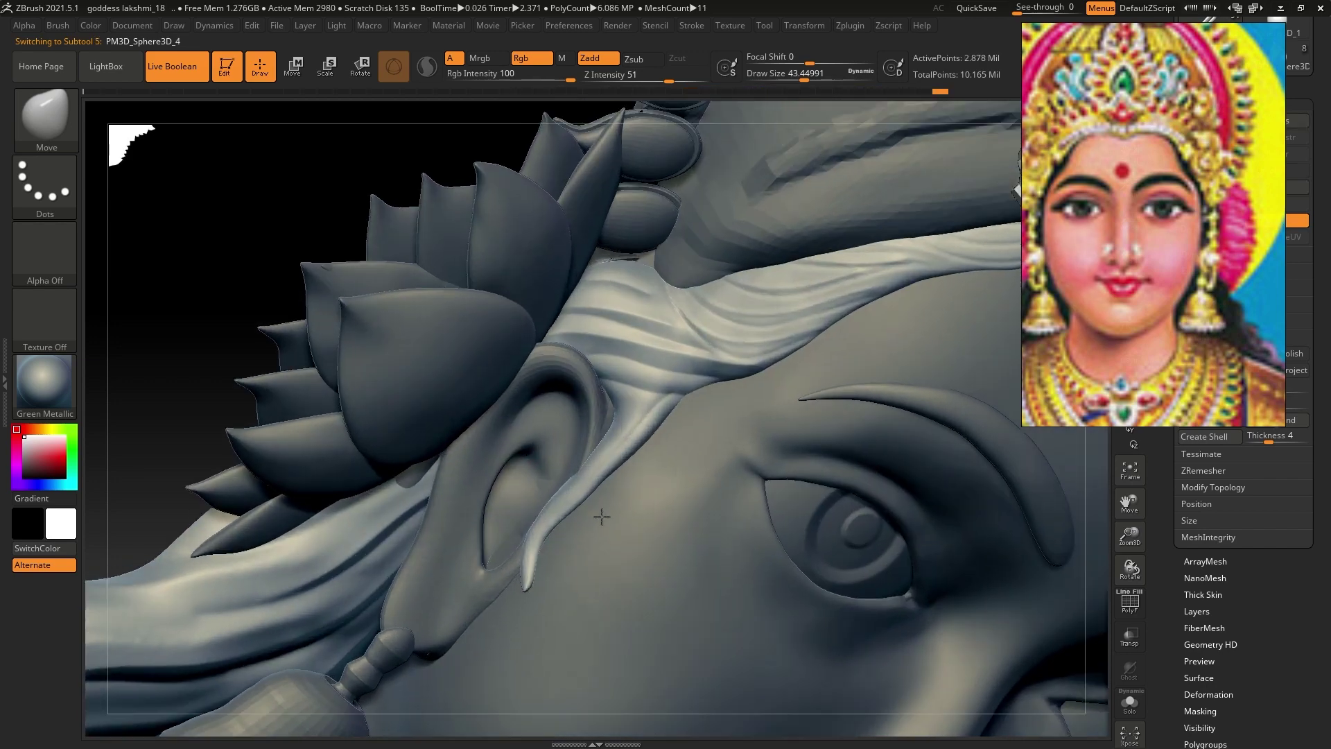
ctrl+right_drag(595, 505, 573, 494)
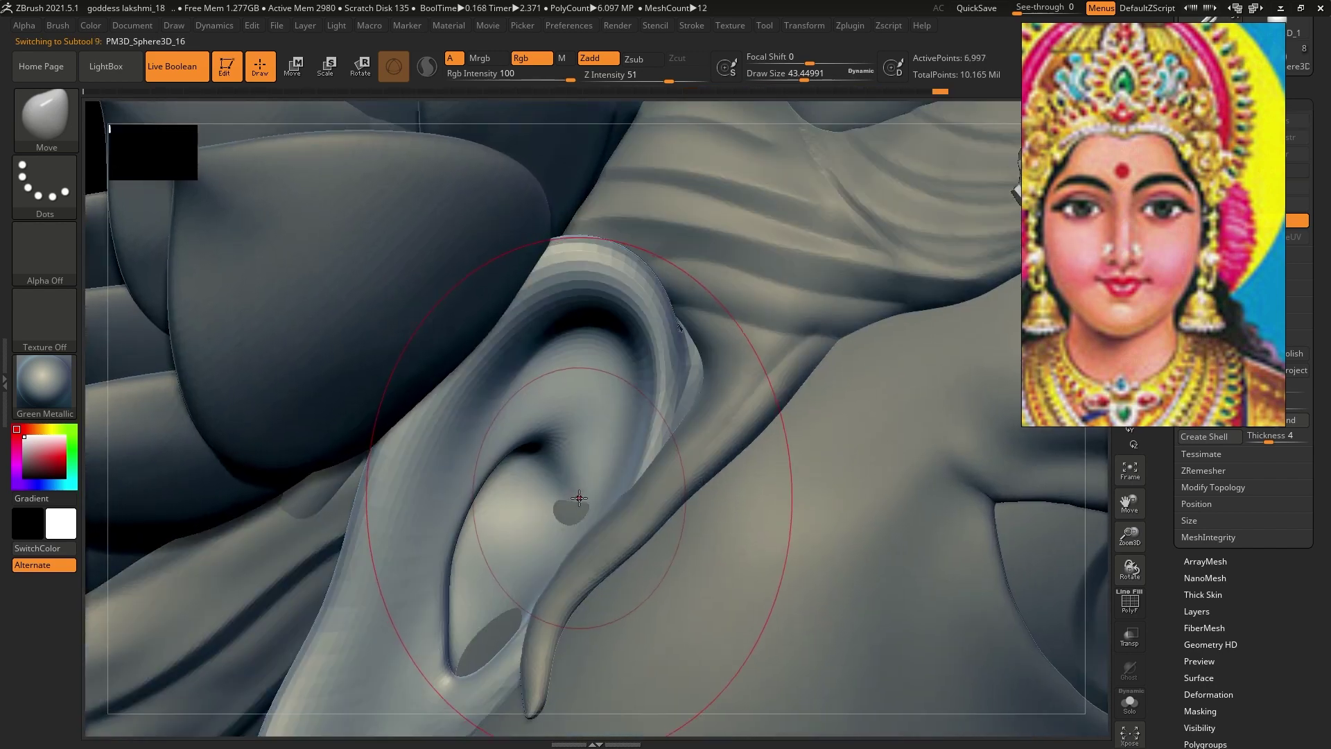
alt+click(573, 495)
Cut a pierced hole through the earlobe and check it with Solo
drag(496, 626, 491, 645)
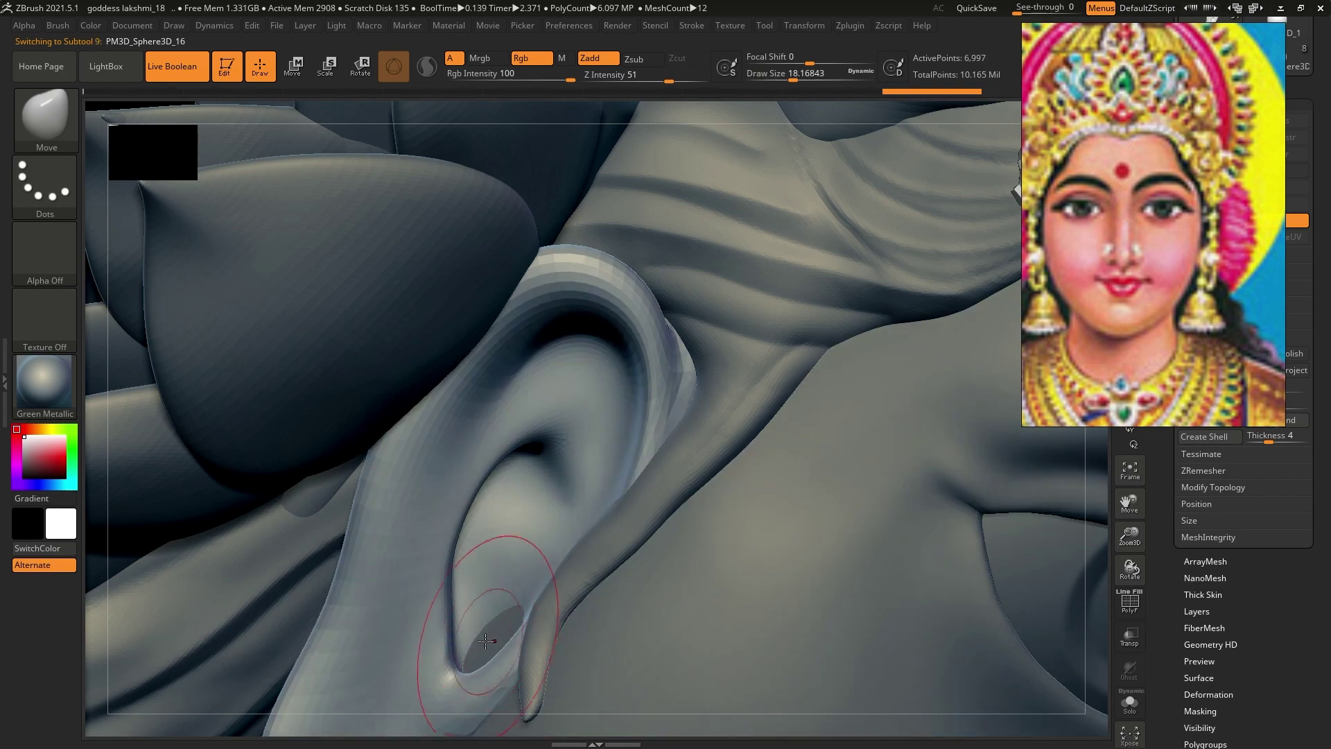
right_drag(490, 564, 1103, 714)
click(1129, 702)
ctrl+right_drag(479, 486, 465, 567)
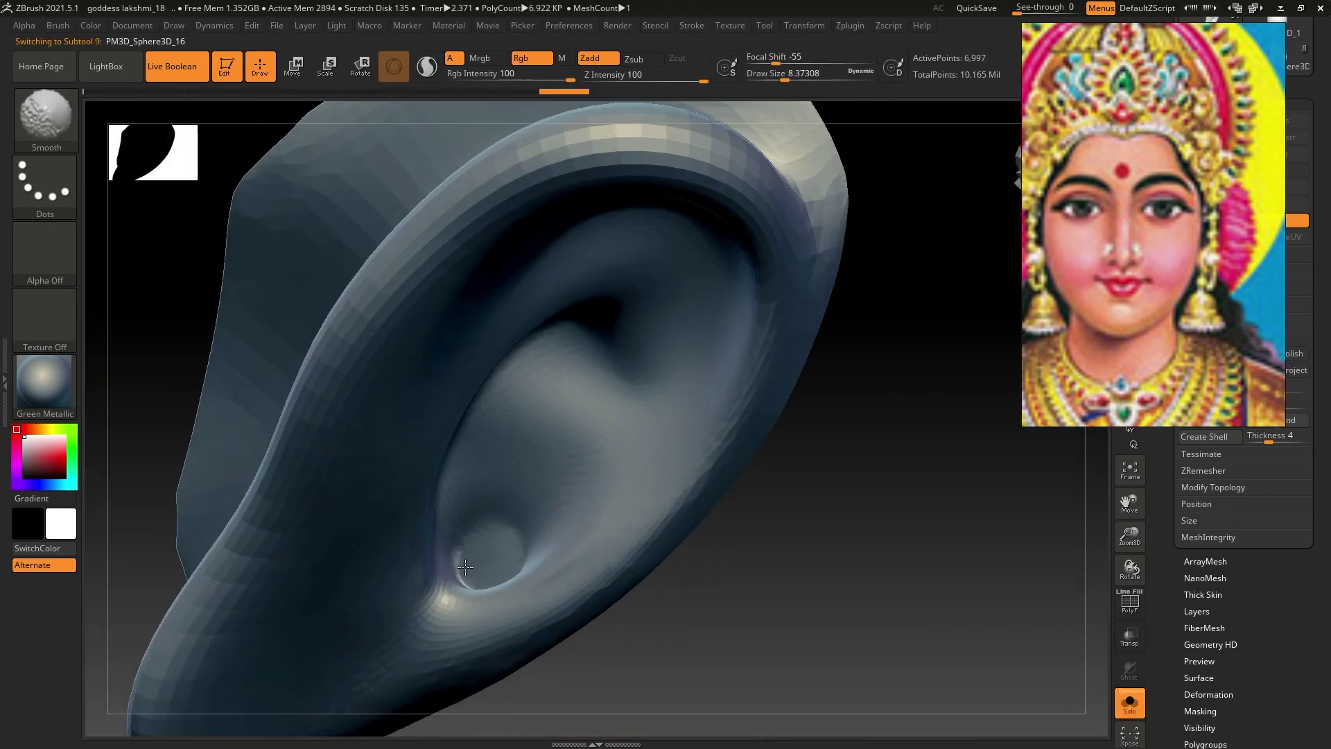
click(1130, 702)
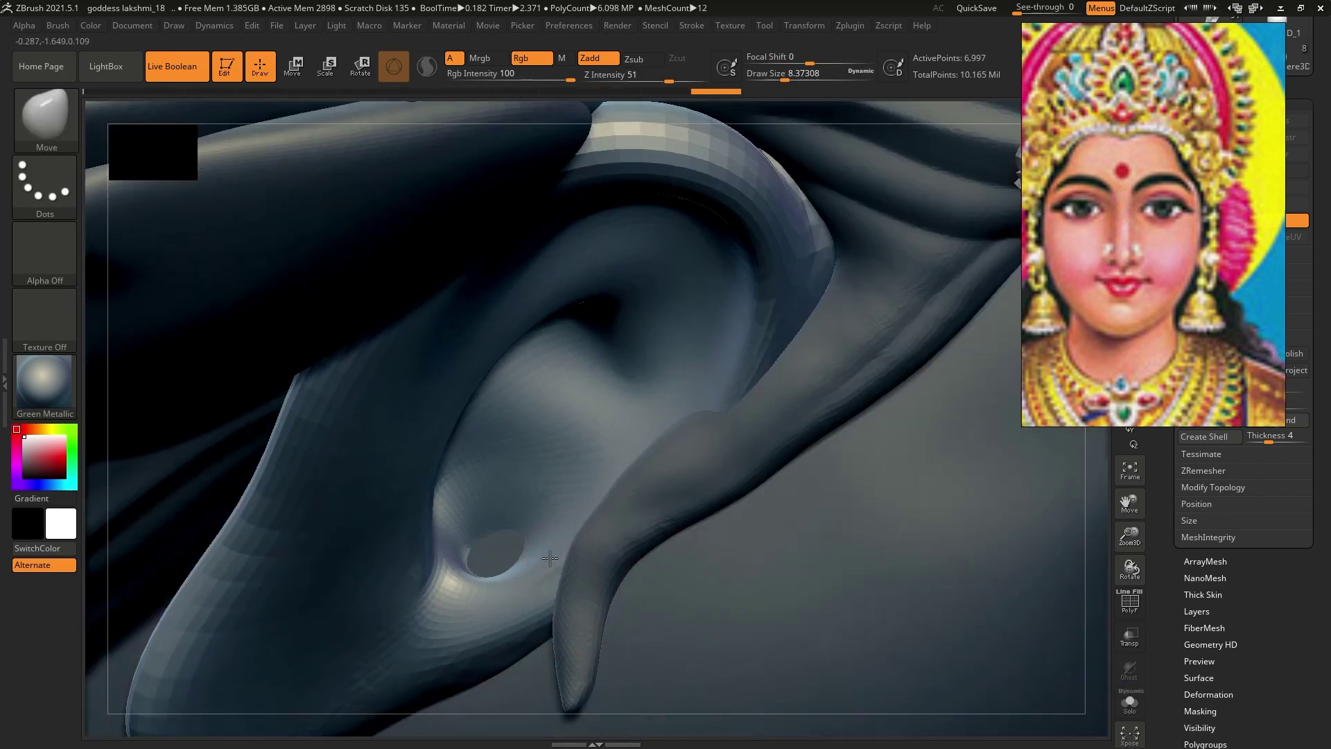
ctrl+right_drag(485, 416, 208, 278)
Select ClayBuildup with a freehand stroke, undo a stray edit, and pick the Move brush
click(44, 128)
click(697, 507)
key(ctrl+z)
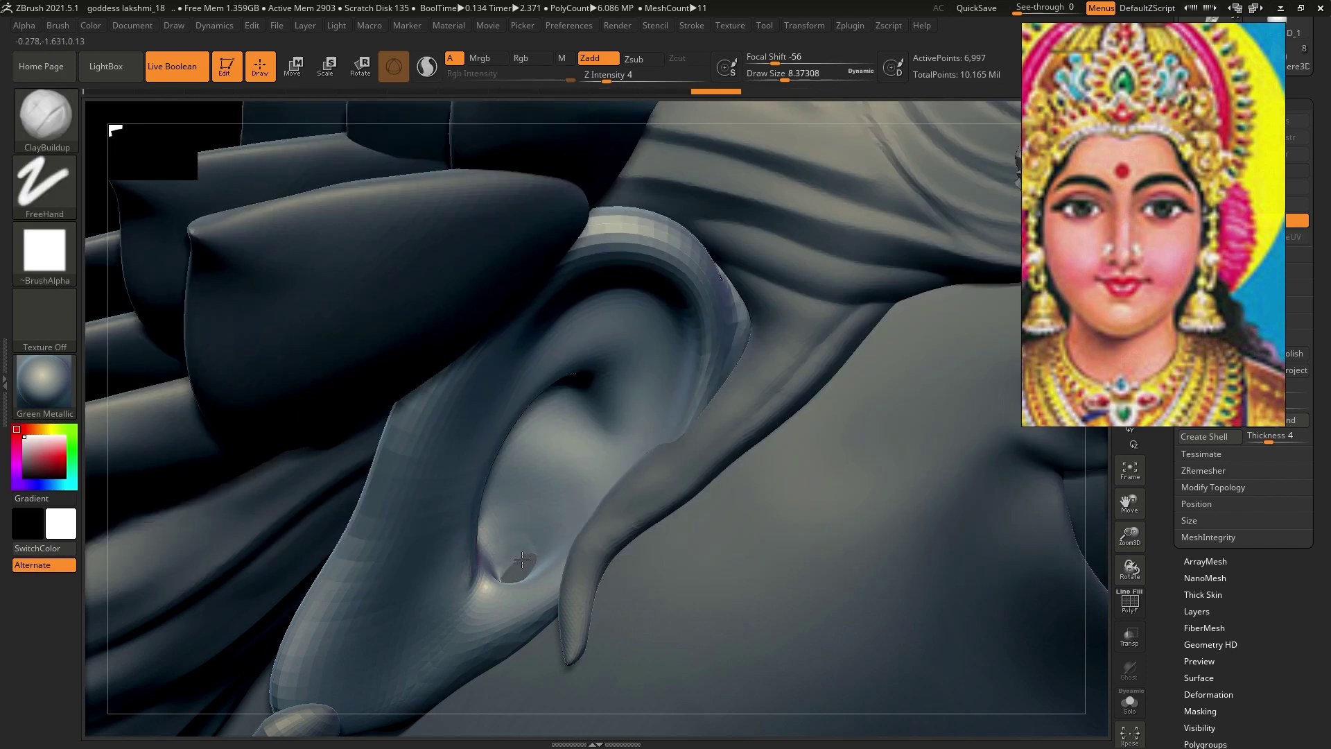
mouse_move(697, 507)
ctrl+right_down()
mouse_move(624, 346)
mouse_move(693, 416)
mouse_move(698, 461)
ctrl+right_up()
key(b)
click(582, 443)
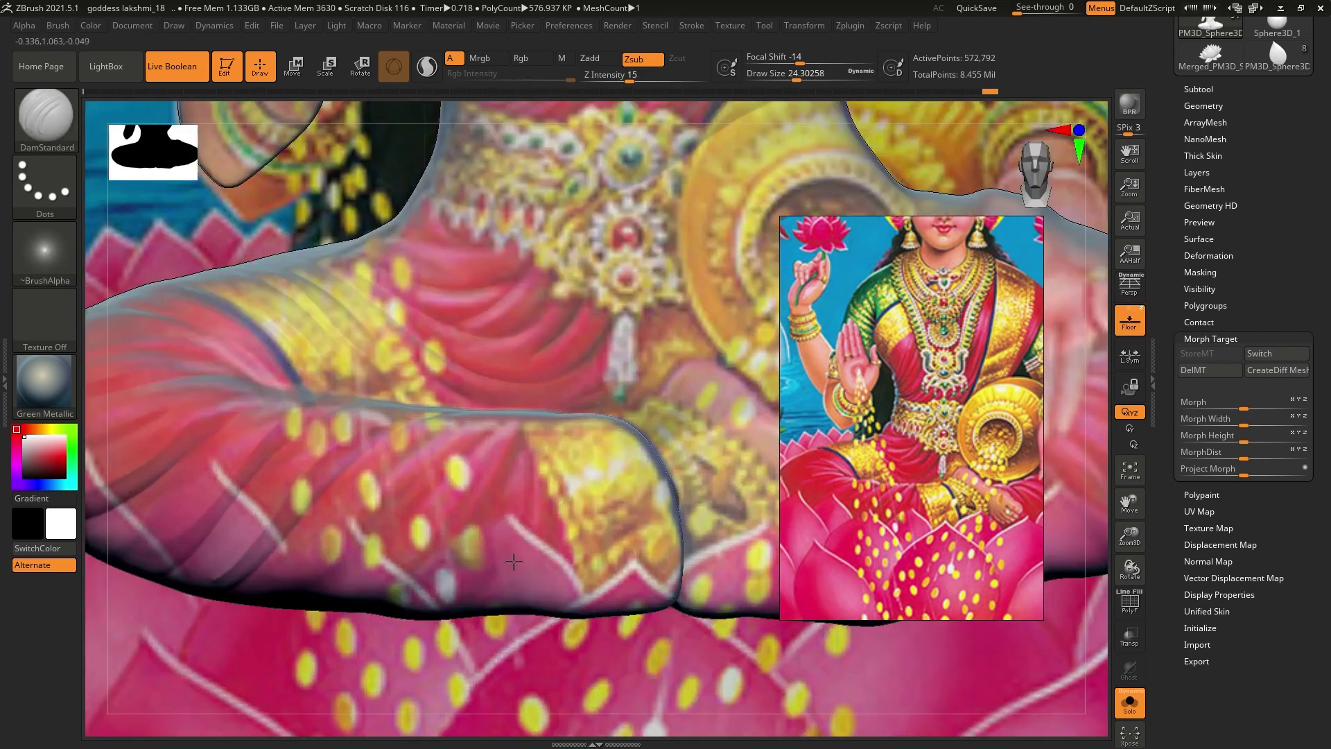
Hide the reference image with Shift+P and reframe the seated figure
right_drag(513, 562, 502, 397)
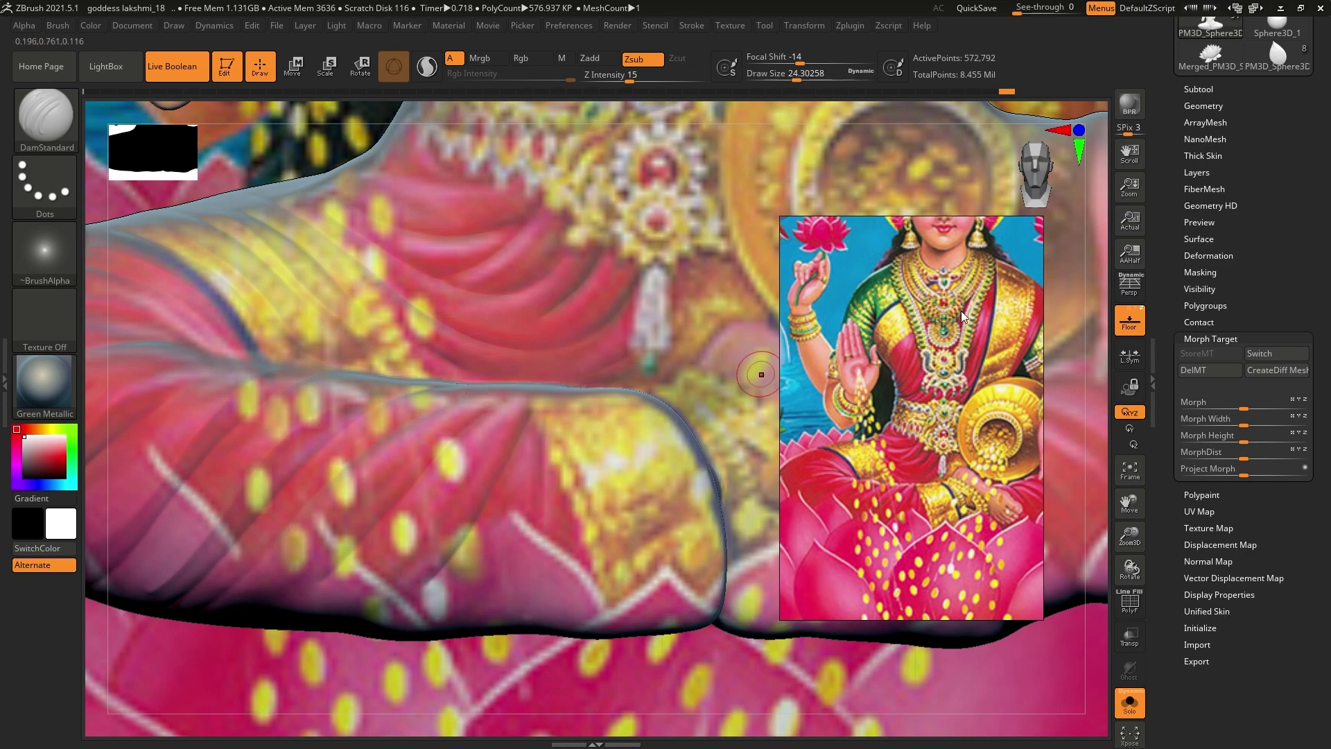
key(shift+p)
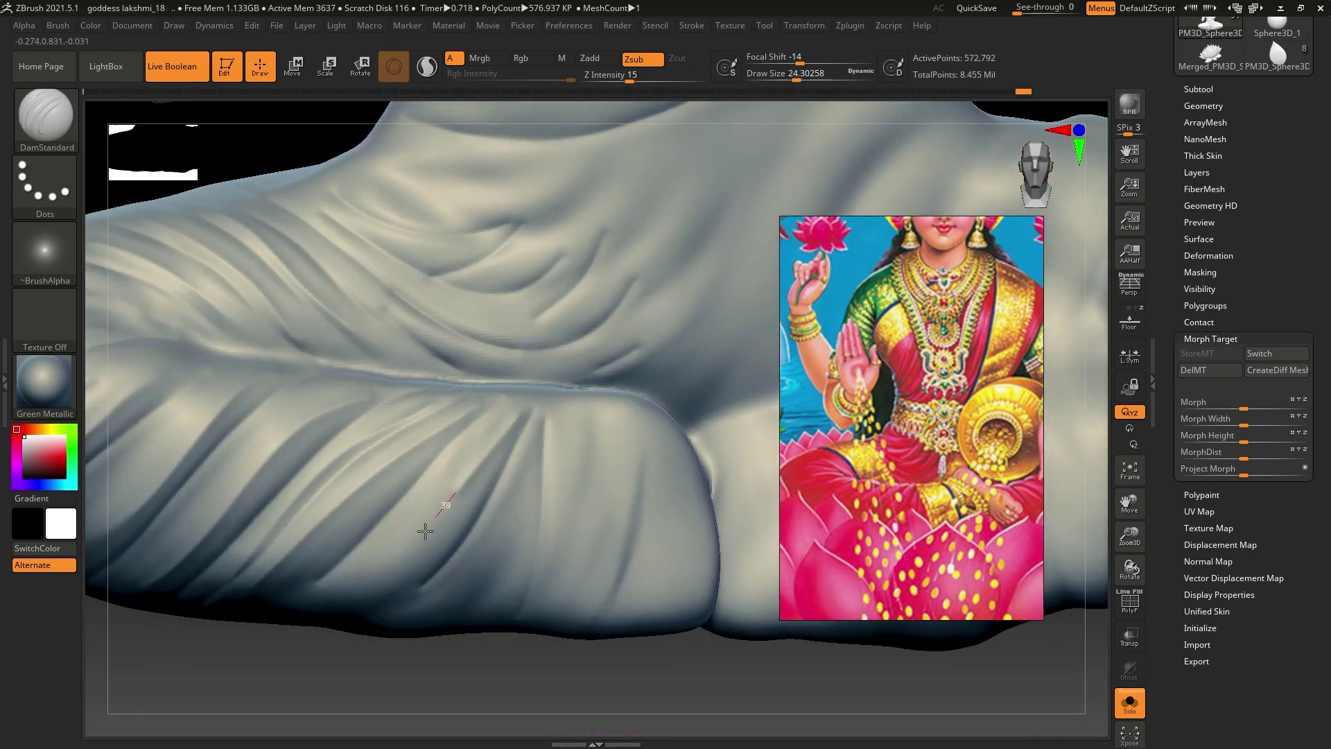
right_drag(434, 520, 516, 466)
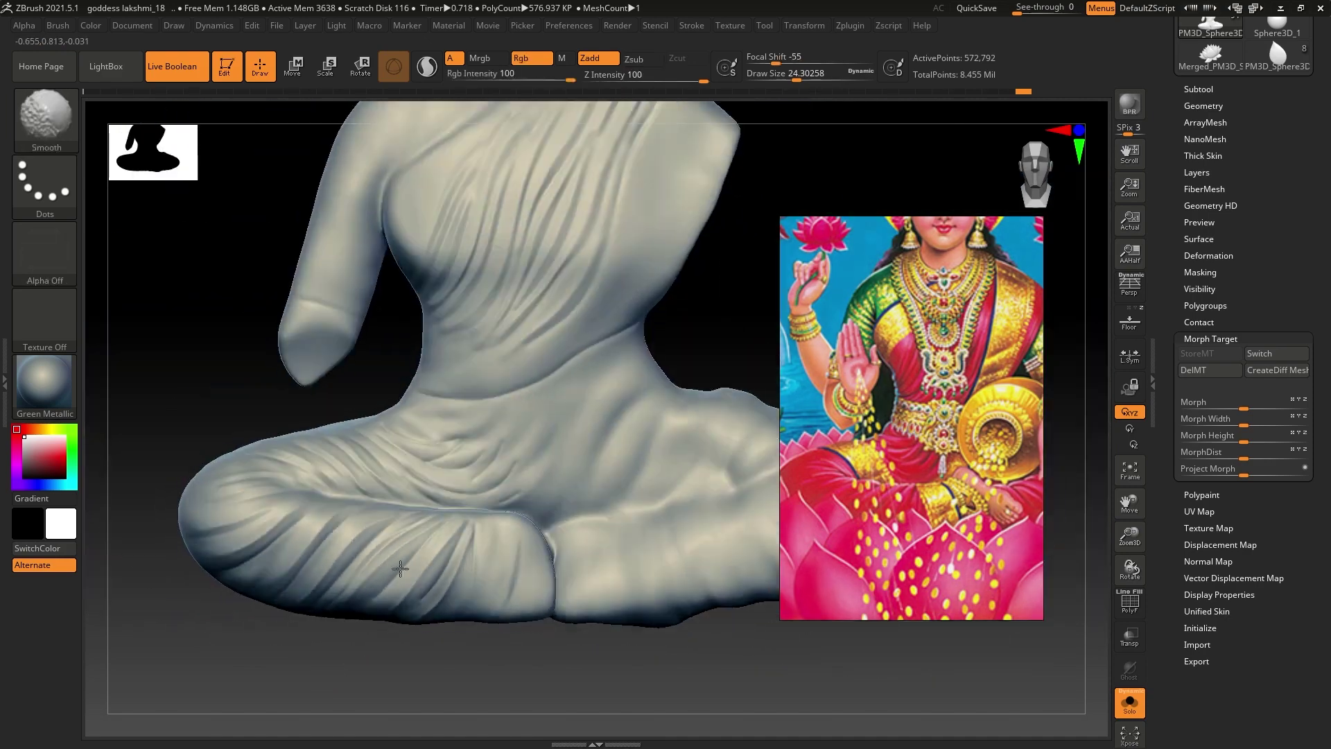
right_drag(424, 629, 1081, 414)
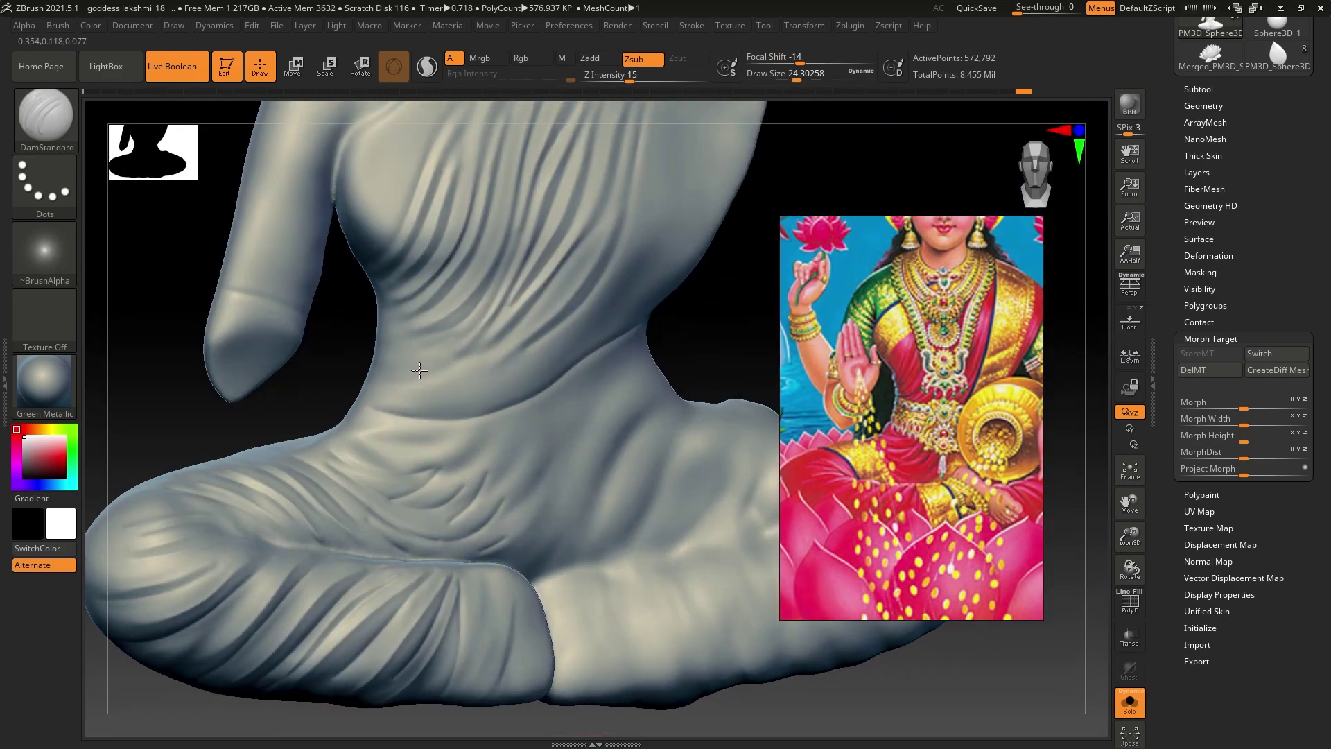
Deepen the creases in the neck drapery folds with DamStandard
right_drag(416, 368, 377, 419)
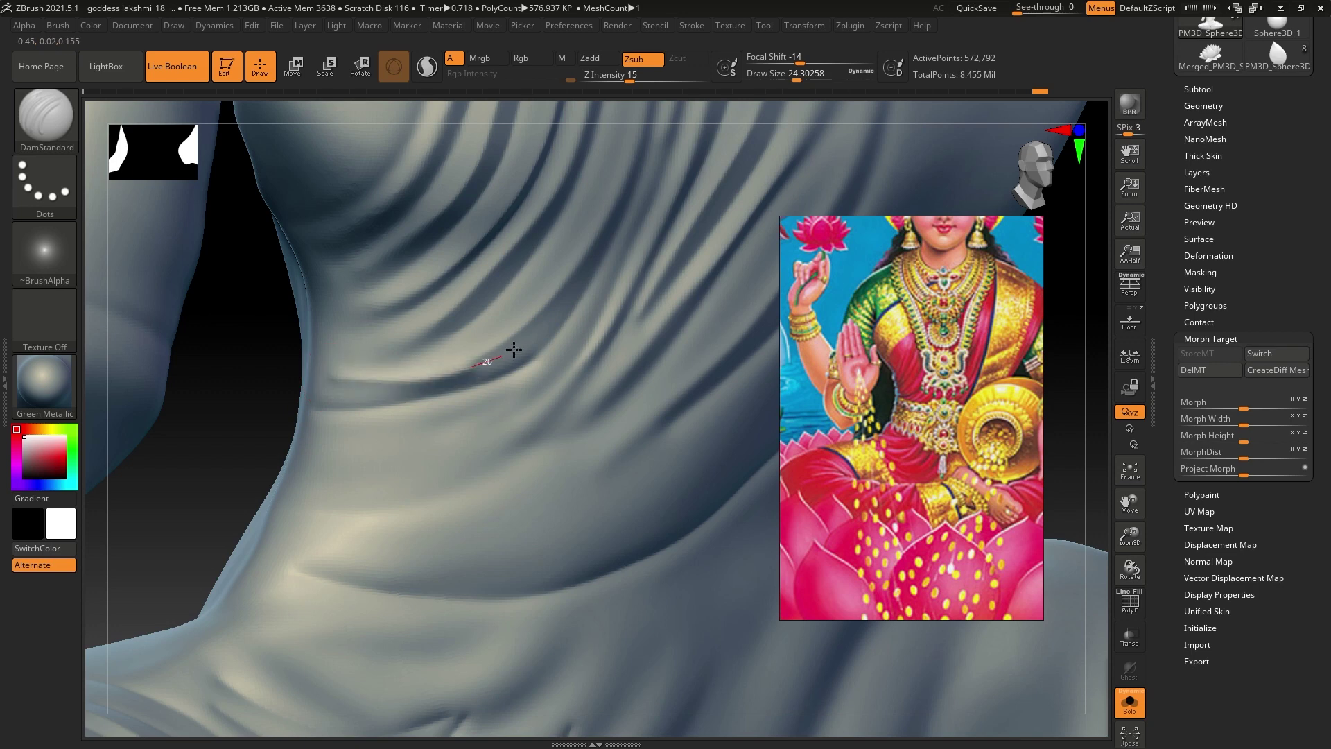
right_drag(514, 349, 333, 396)
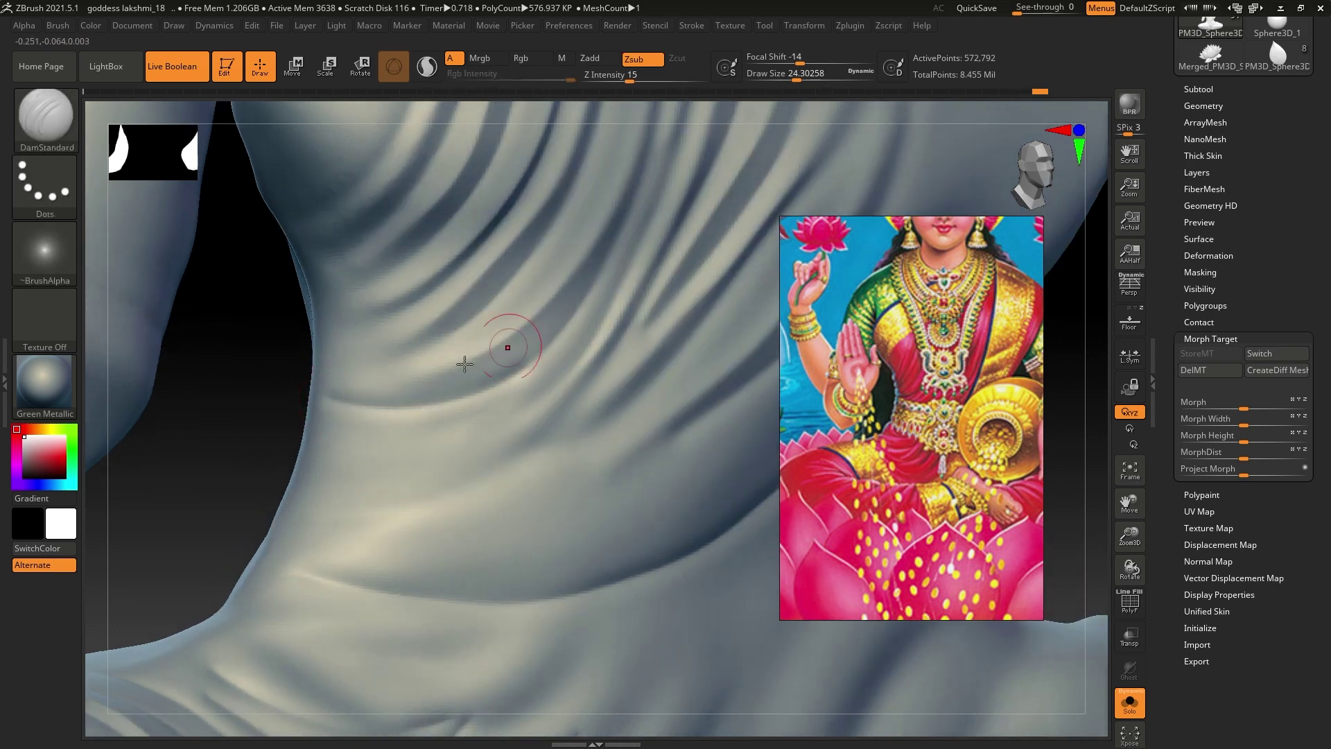
mouse_move(426, 382)
mouse_down()
mouse_move(514, 336)
mouse_move(365, 385)
mouse_up()
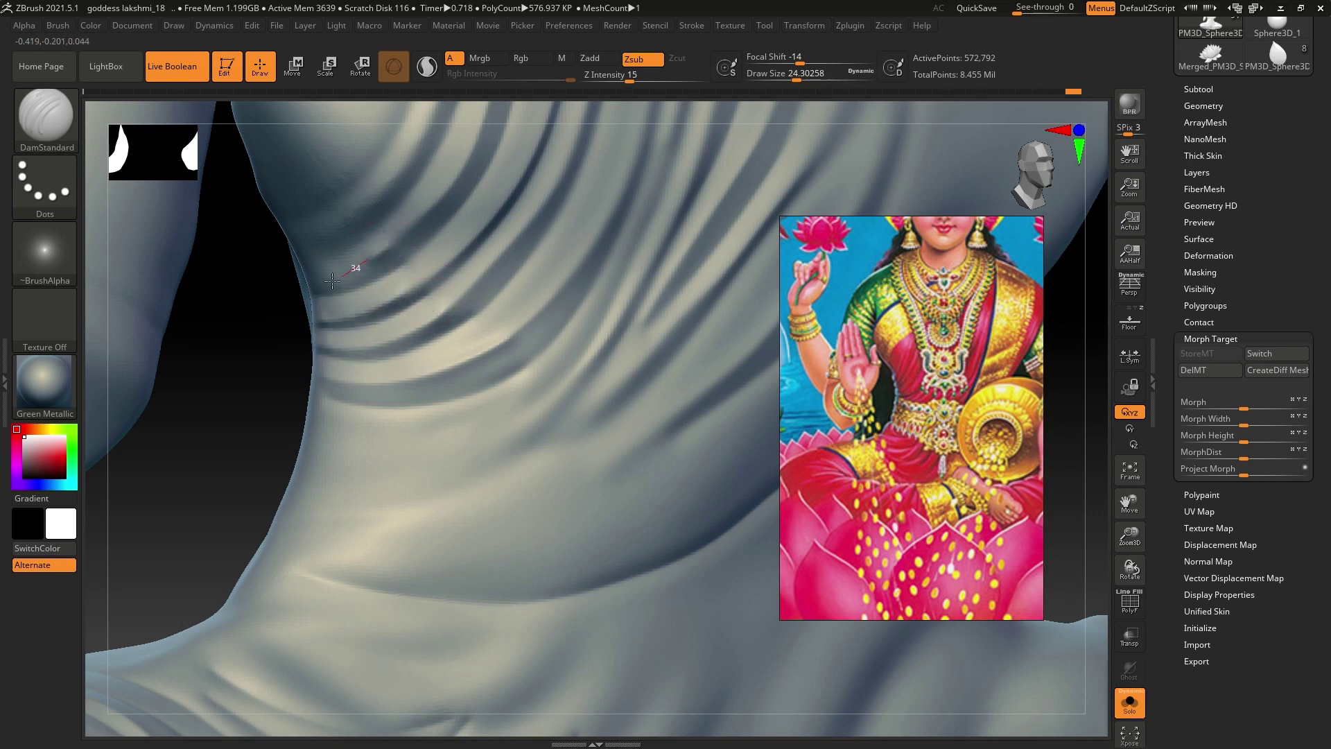
mouse_move(332, 279)
right_down()
mouse_move(312, 461)
mouse_move(471, 388)
right_up()
drag(413, 454, 355, 465)
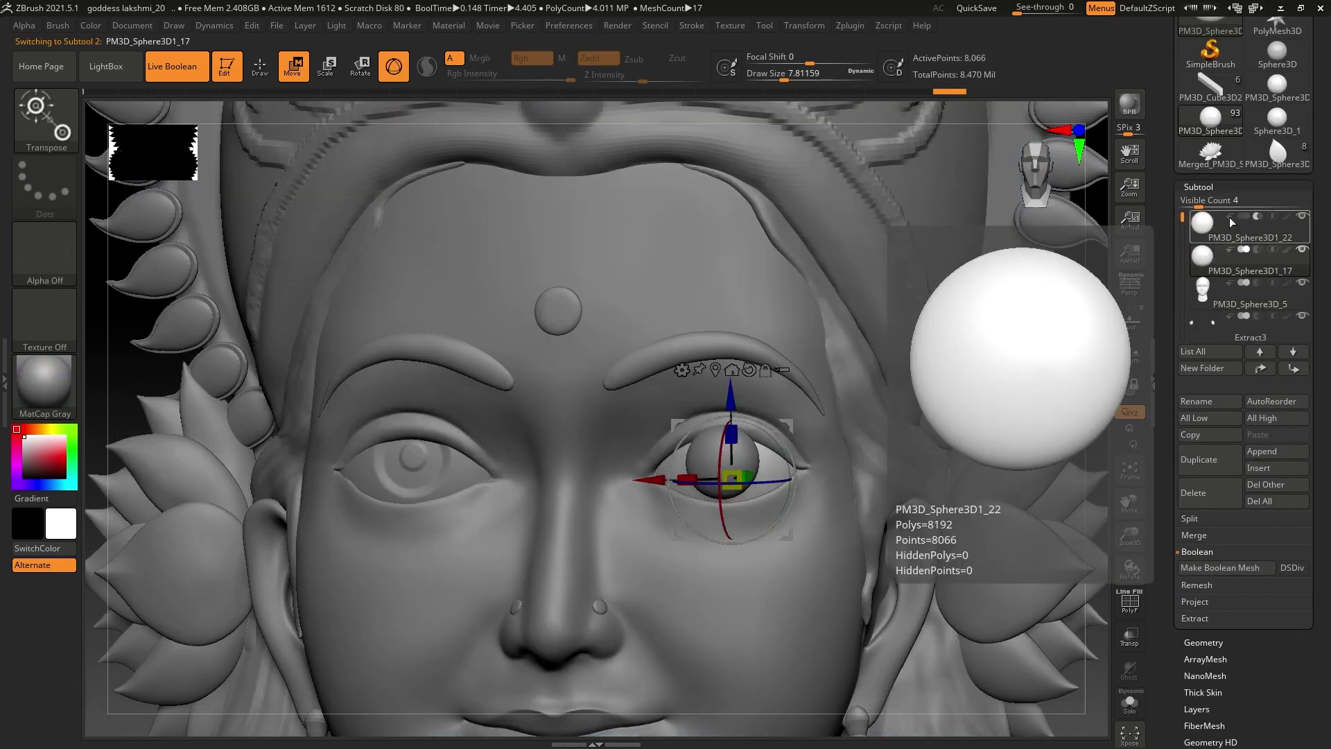
Select eye sphere PM3D_Sphere3D1_47 and rotate it within the right eye socket
click(1222, 238)
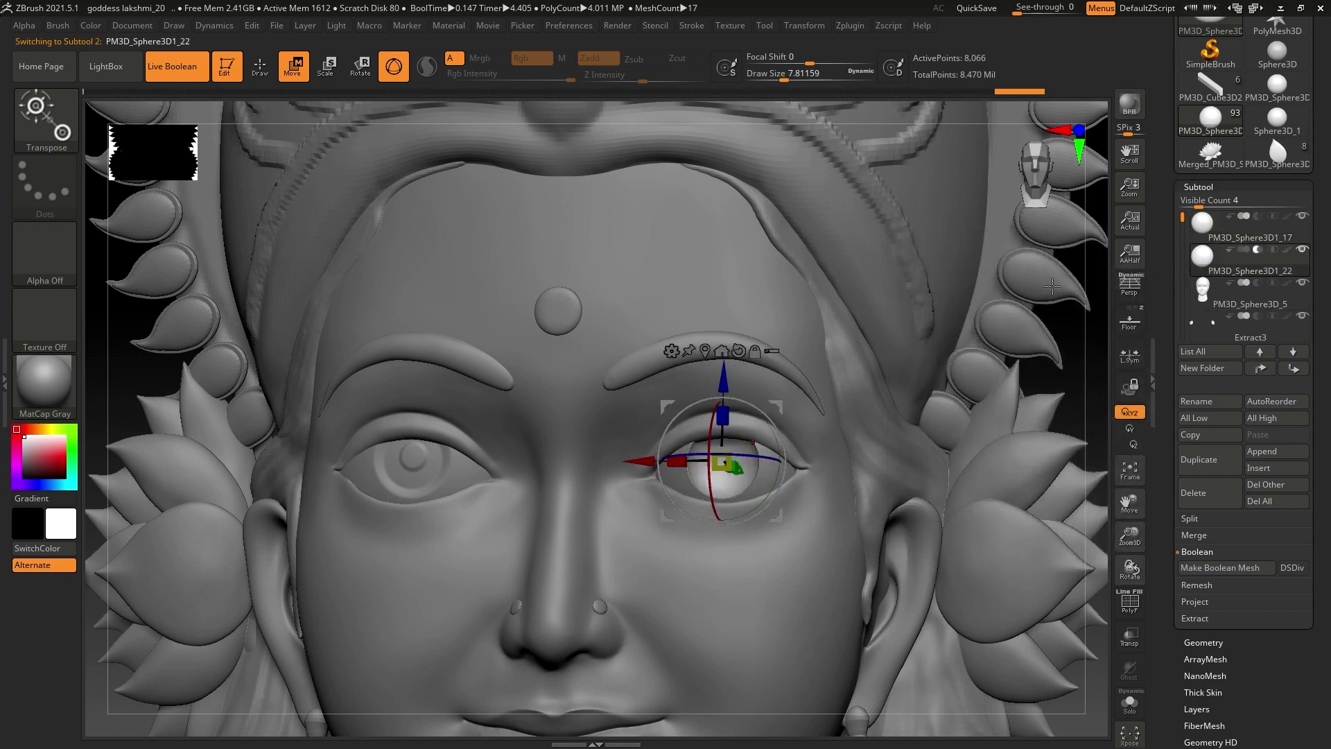
key(q)
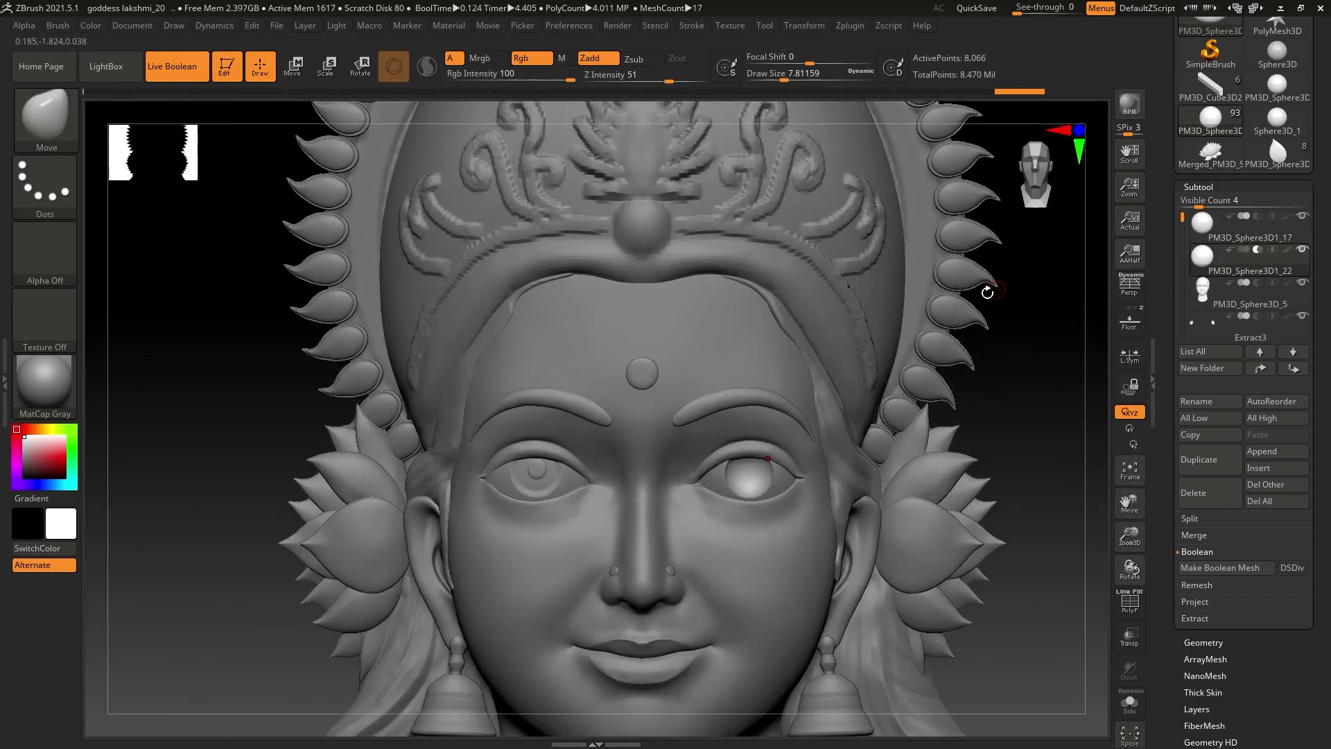
key(w)
alt+click(761, 477)
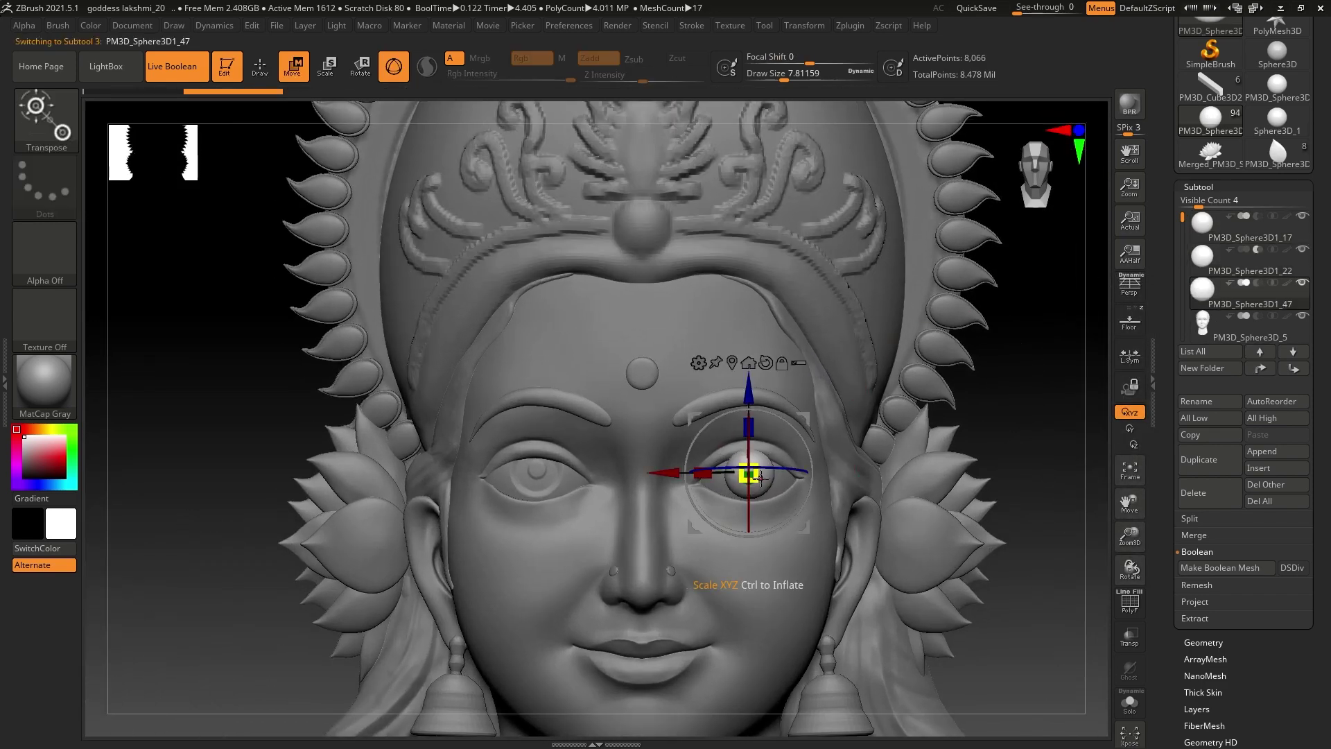
right_drag(748, 476, 797, 478)
Check the right eyeball's alignment from side and close front views
drag(825, 474, 837, 473)
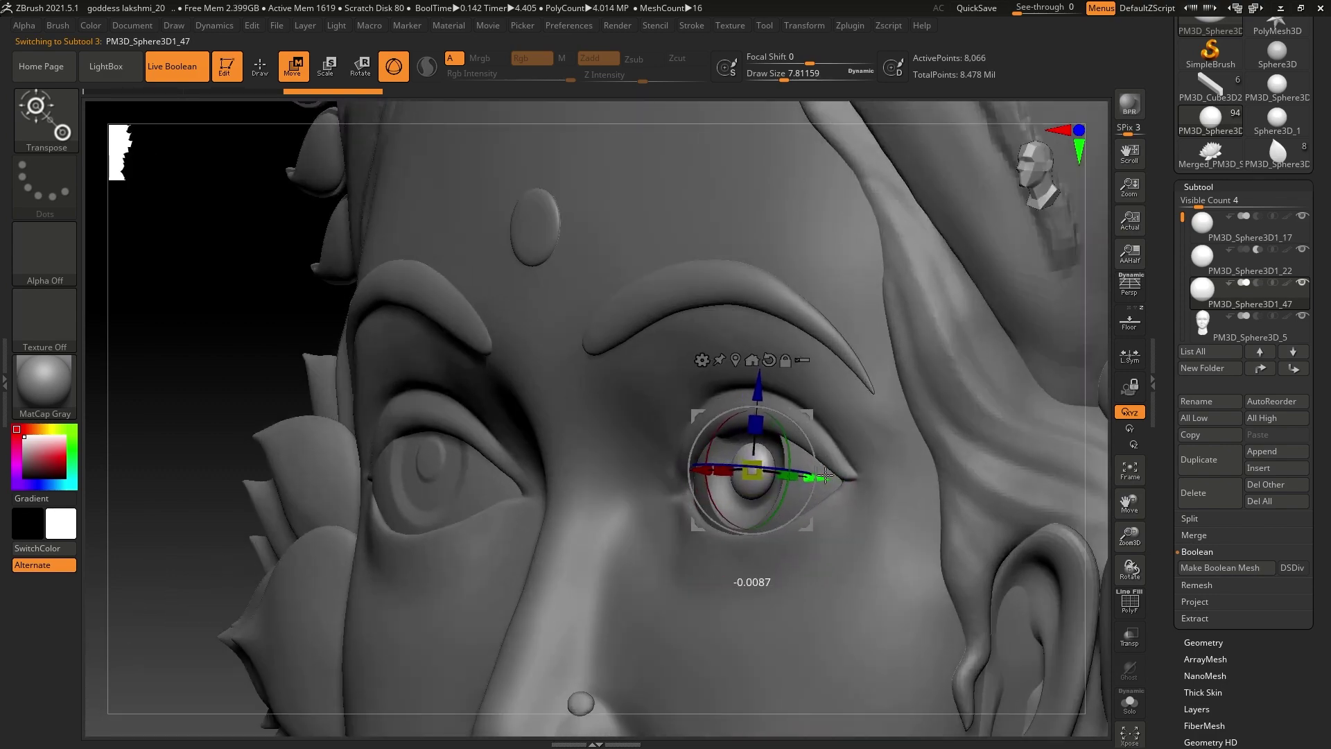
shift+right_drag(869, 479, 760, 476)
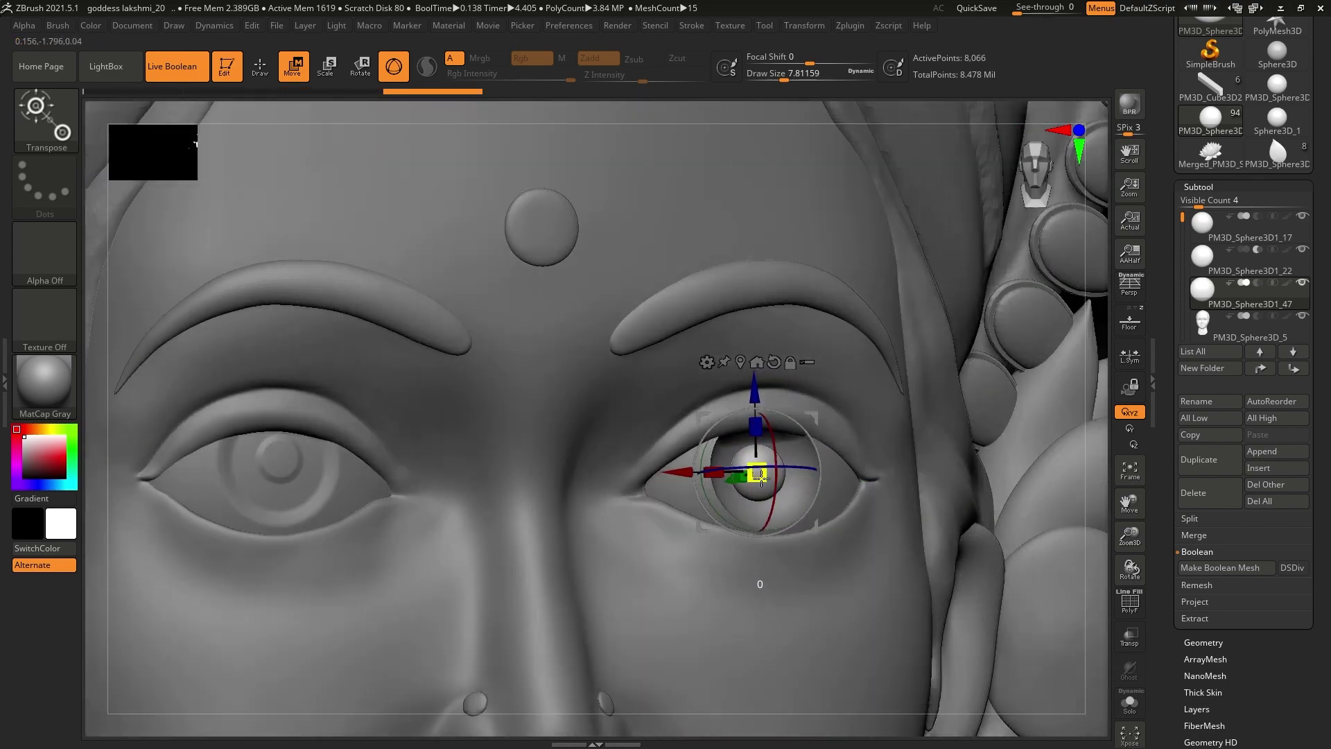
mouse_move(845, 506)
alt+right_down()
mouse_move(744, 471)
mouse_move(804, 488)
alt+right_up()
key(q)
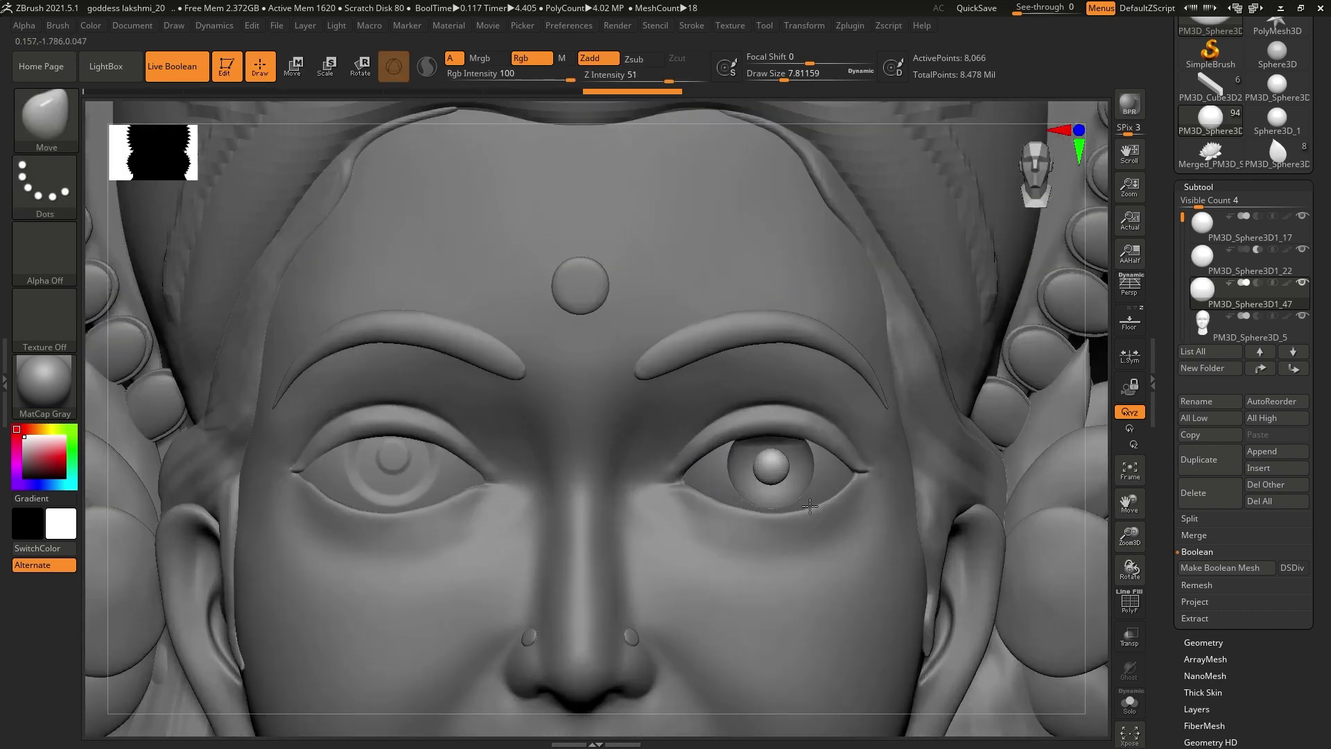
key(w)
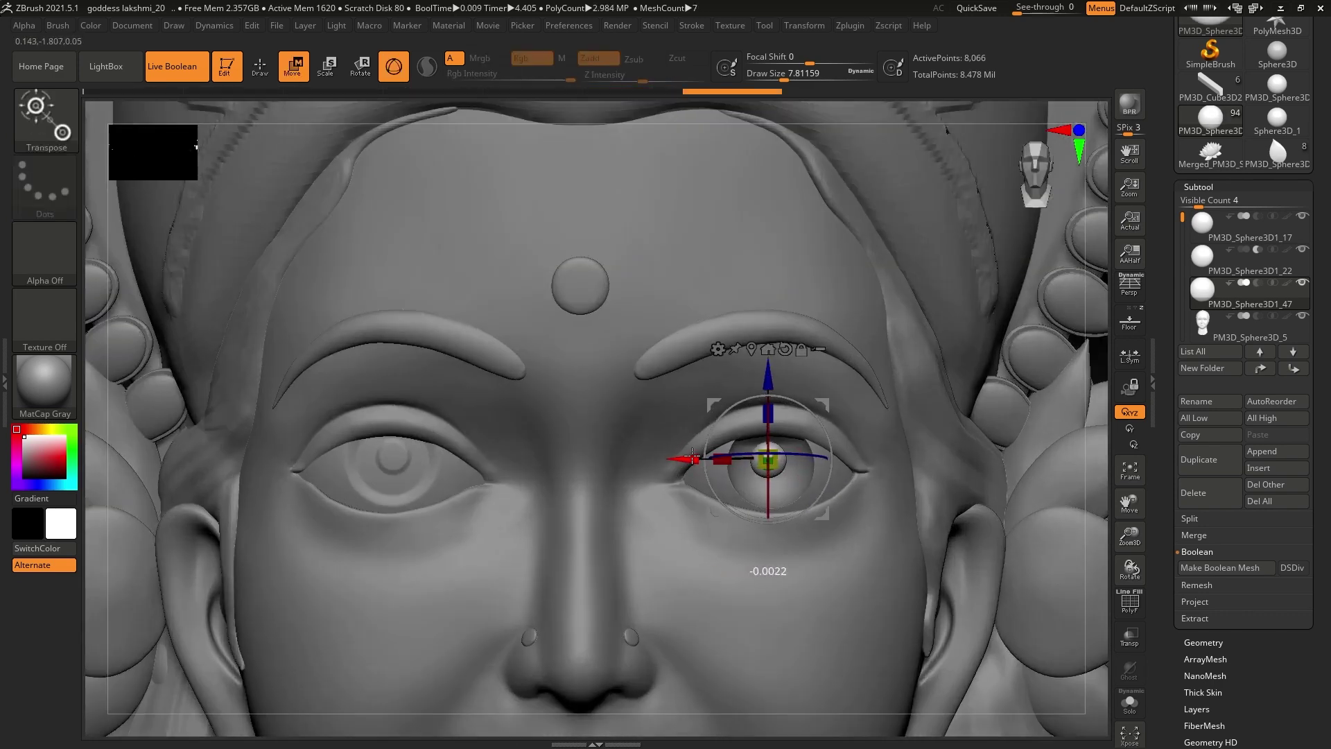
key(f)
key(q)
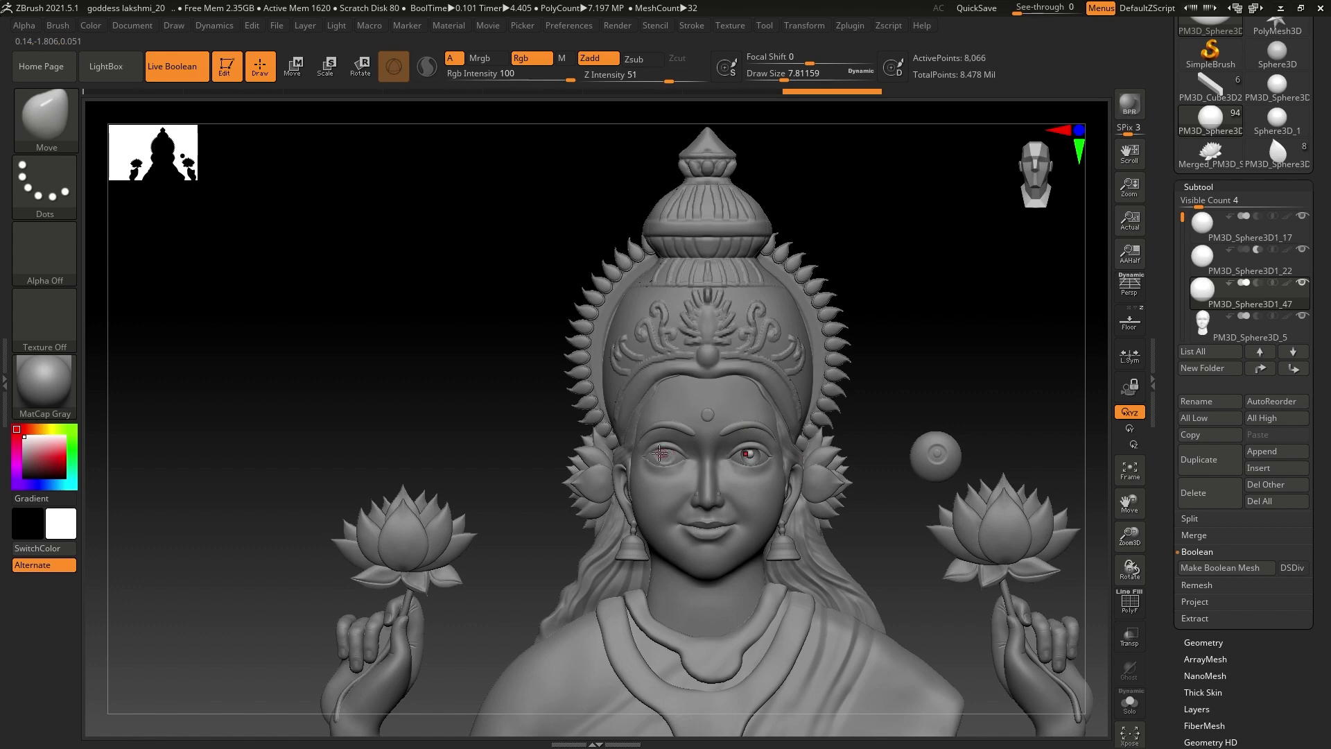
Zoom to the face and reselect the right eye sphere among the eye spheres
alt+right_drag(749, 454, 749, 416)
alt+click(636, 455)
key(w)
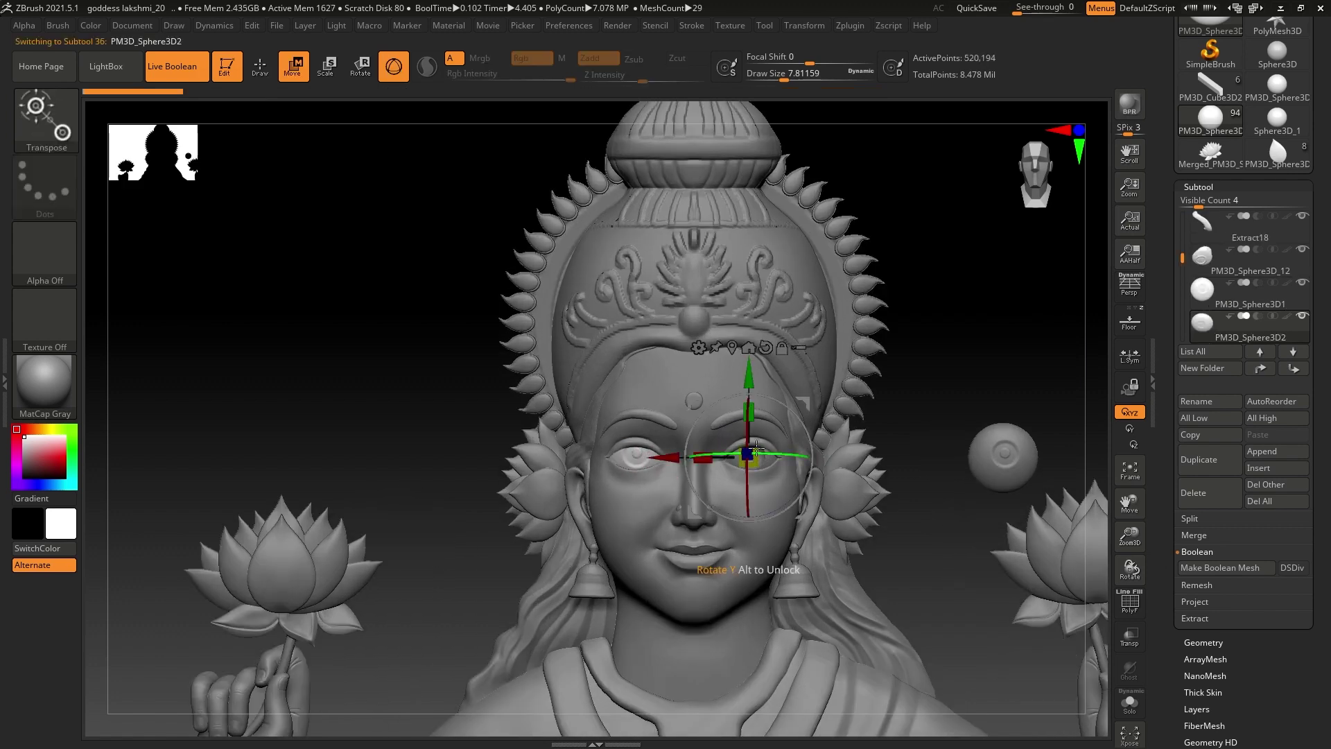
alt+click(1003, 454)
alt+click(750, 457)
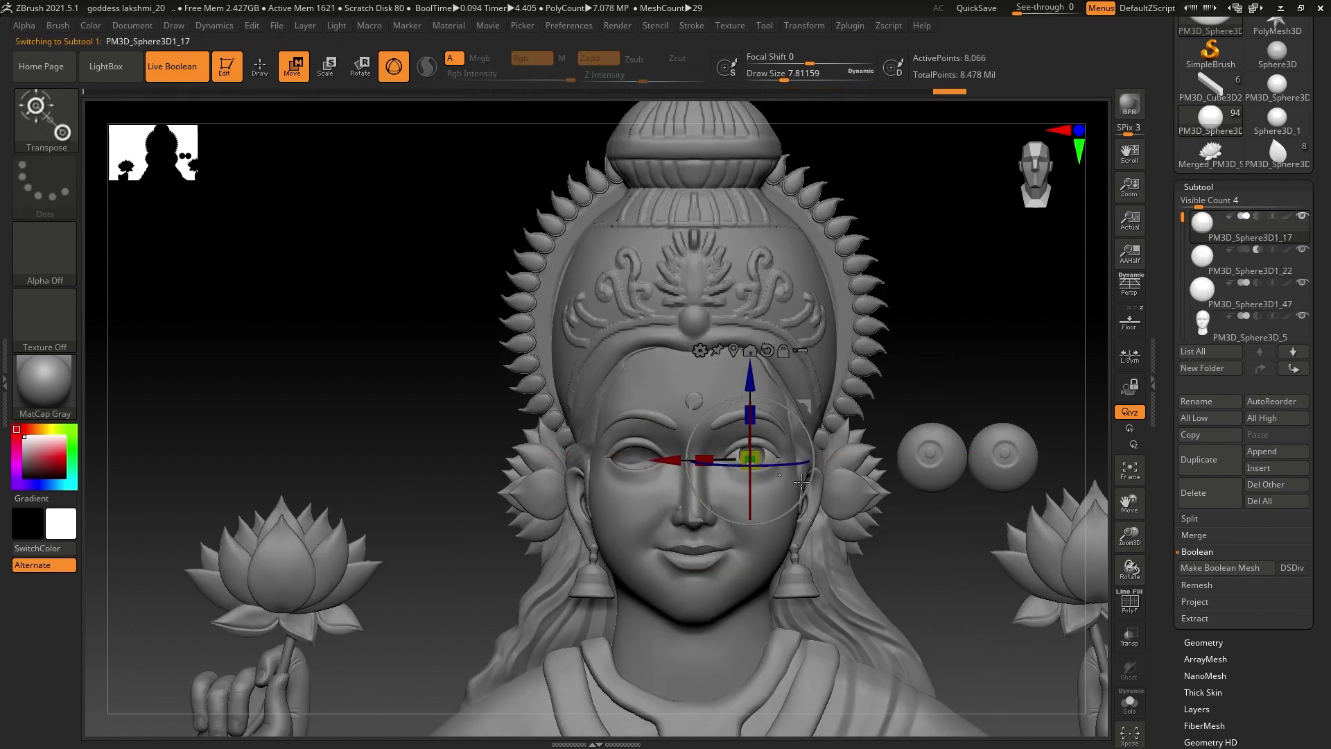
click(1208, 693)
Mirror the right eyeball into the left socket and match the left eye's visibility
key(q)
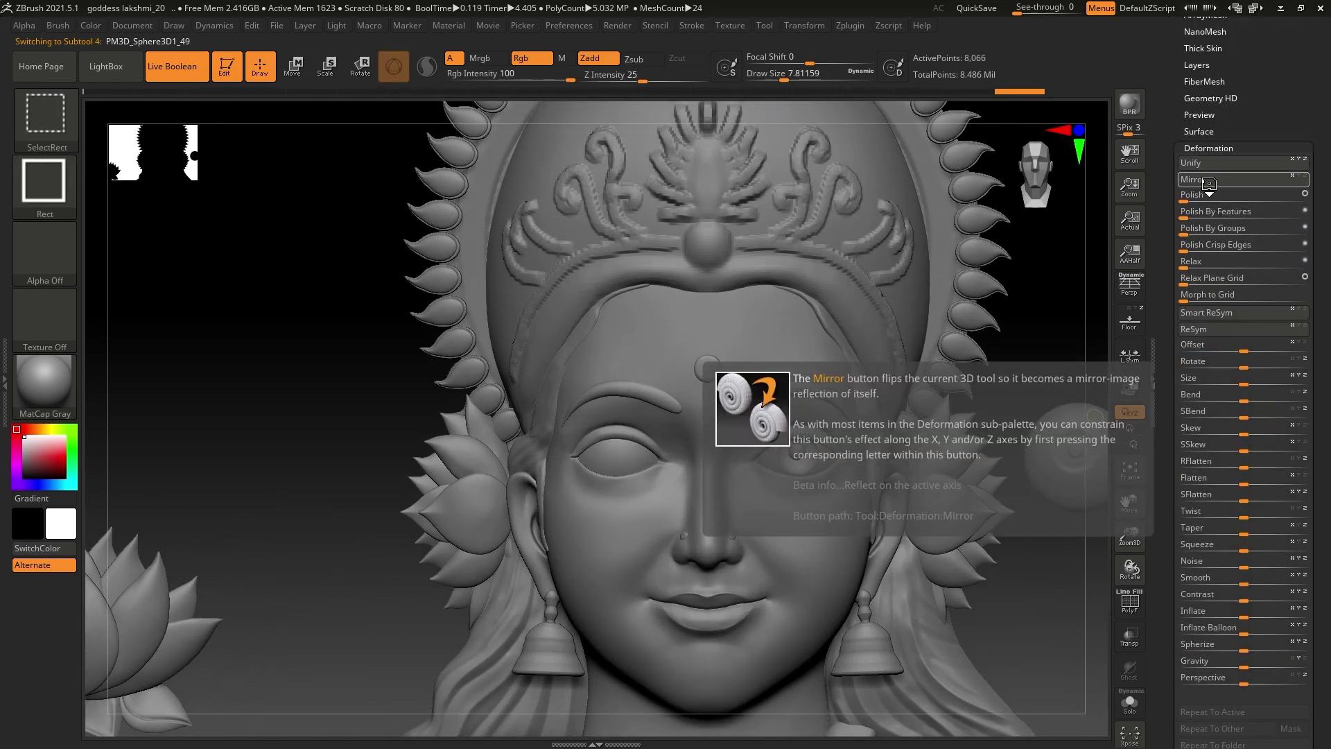
click(1207, 181)
alt+click(796, 451)
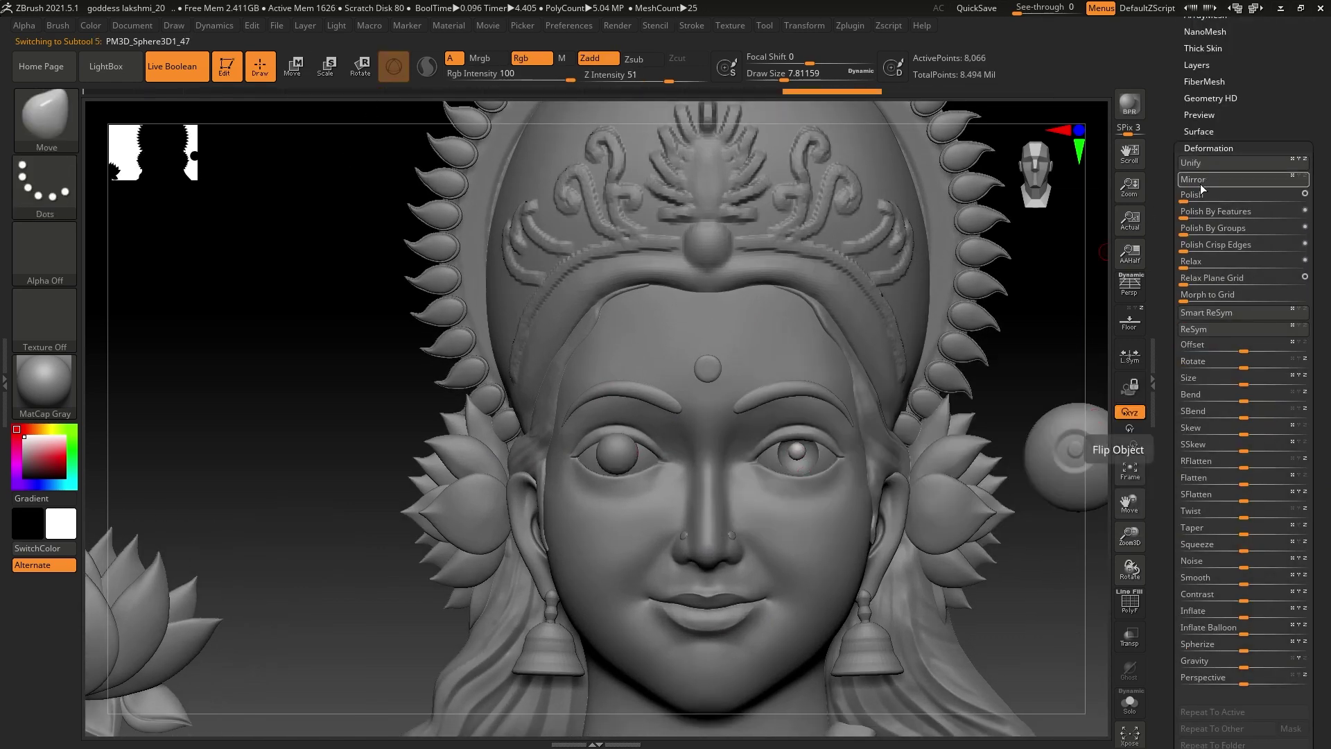
click(1210, 181)
scroll(1241, 208, up, 5)
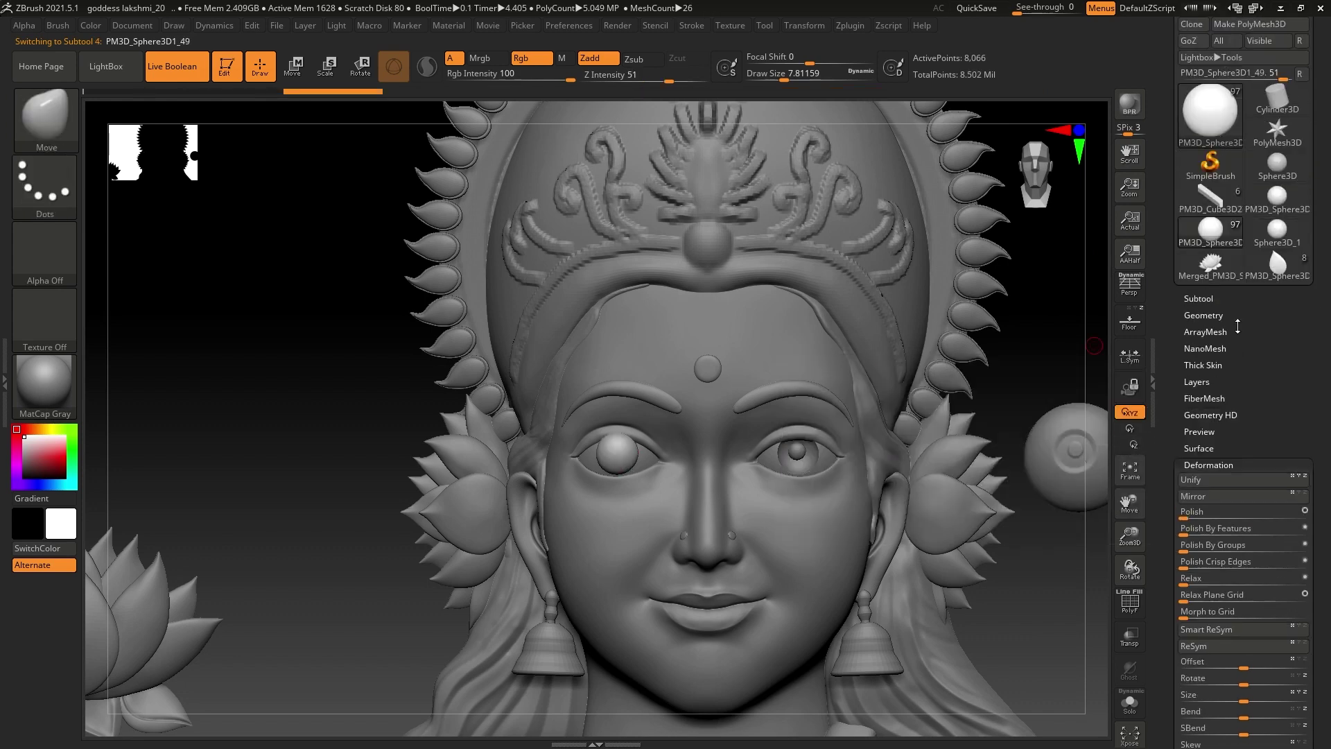
click(1199, 298)
click(1257, 362)
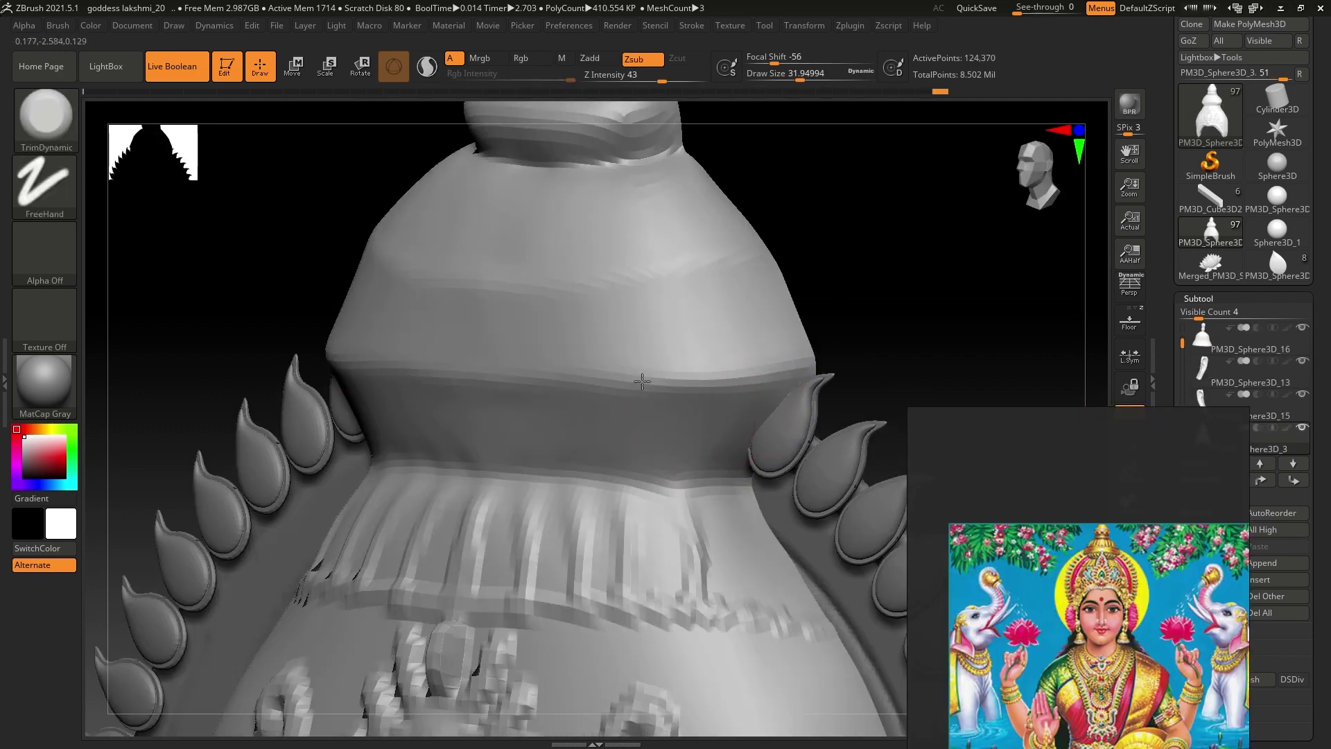
mouse_move(642, 381)
alt+right_down()
mouse_move(564, 343)
mouse_move(688, 362)
alt+right_up()
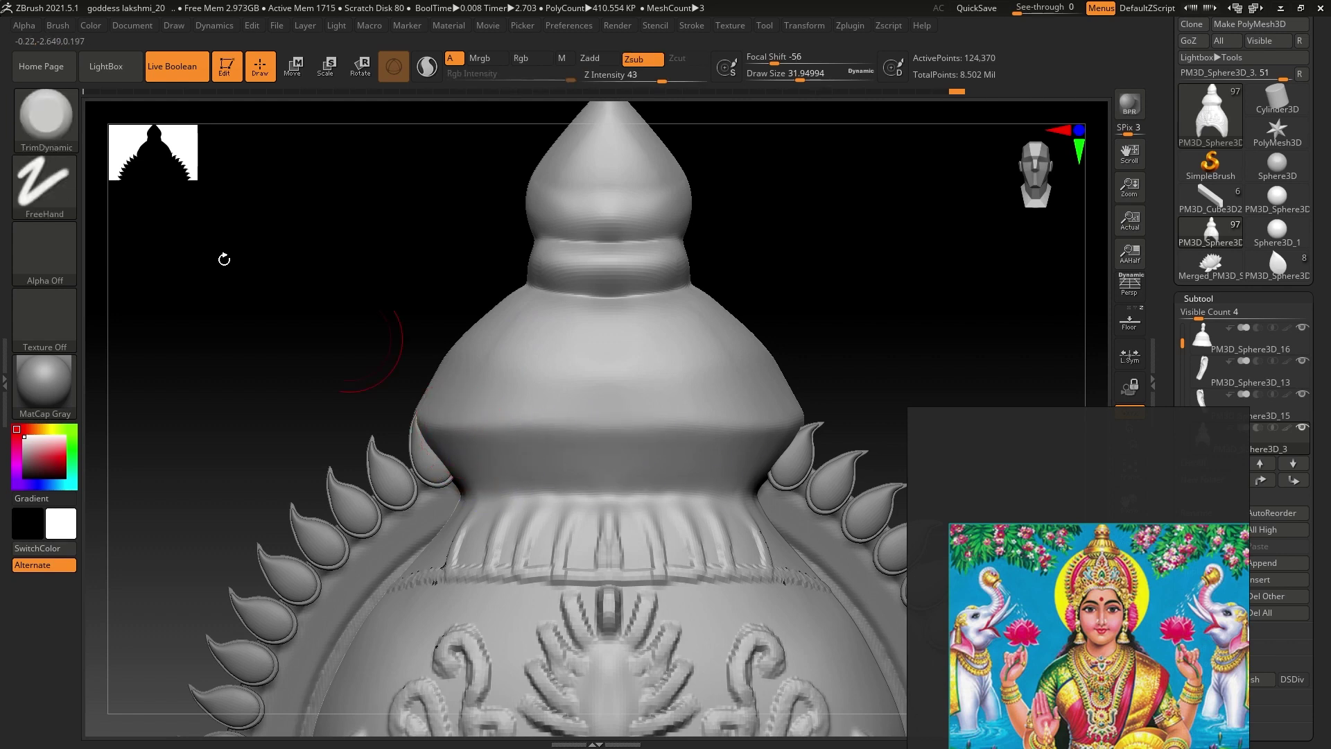
With DamStandard, carve horizontal band grooves around the crown's top dome
key(b)
key(d)
key(s)
drag(462, 427, 626, 422)
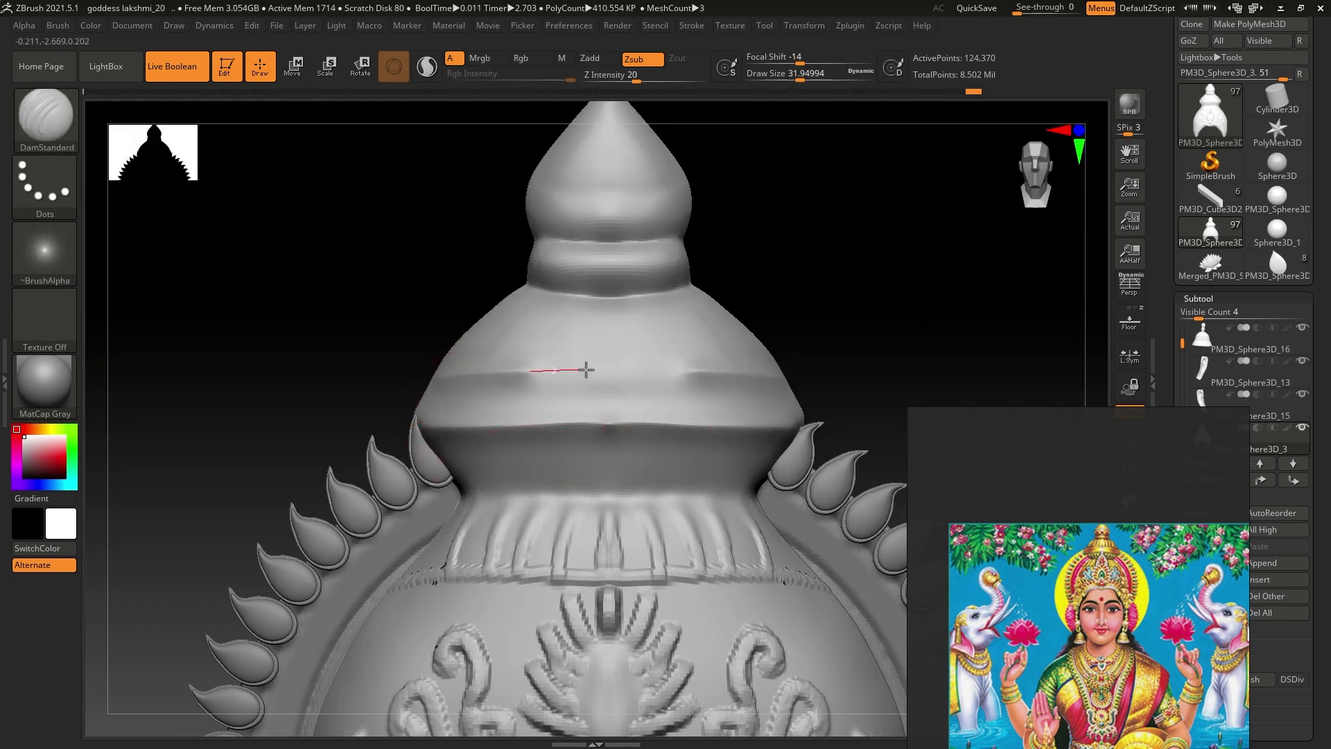
mouse_move(462, 377)
mouse_down()
mouse_move(654, 363)
mouse_move(749, 389)
mouse_up()
alt+drag(811, 420, 802, 380)
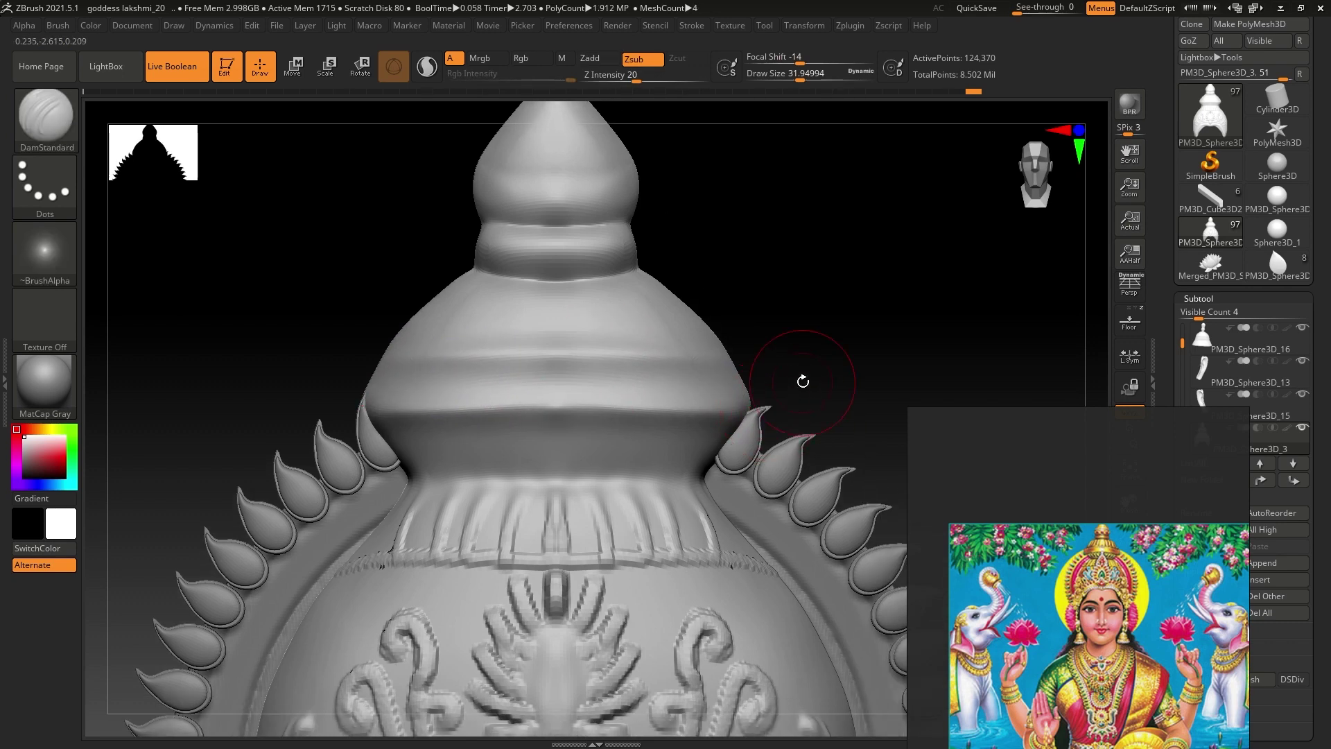
ctrl+shift+drag(809, 333, 741, 453)
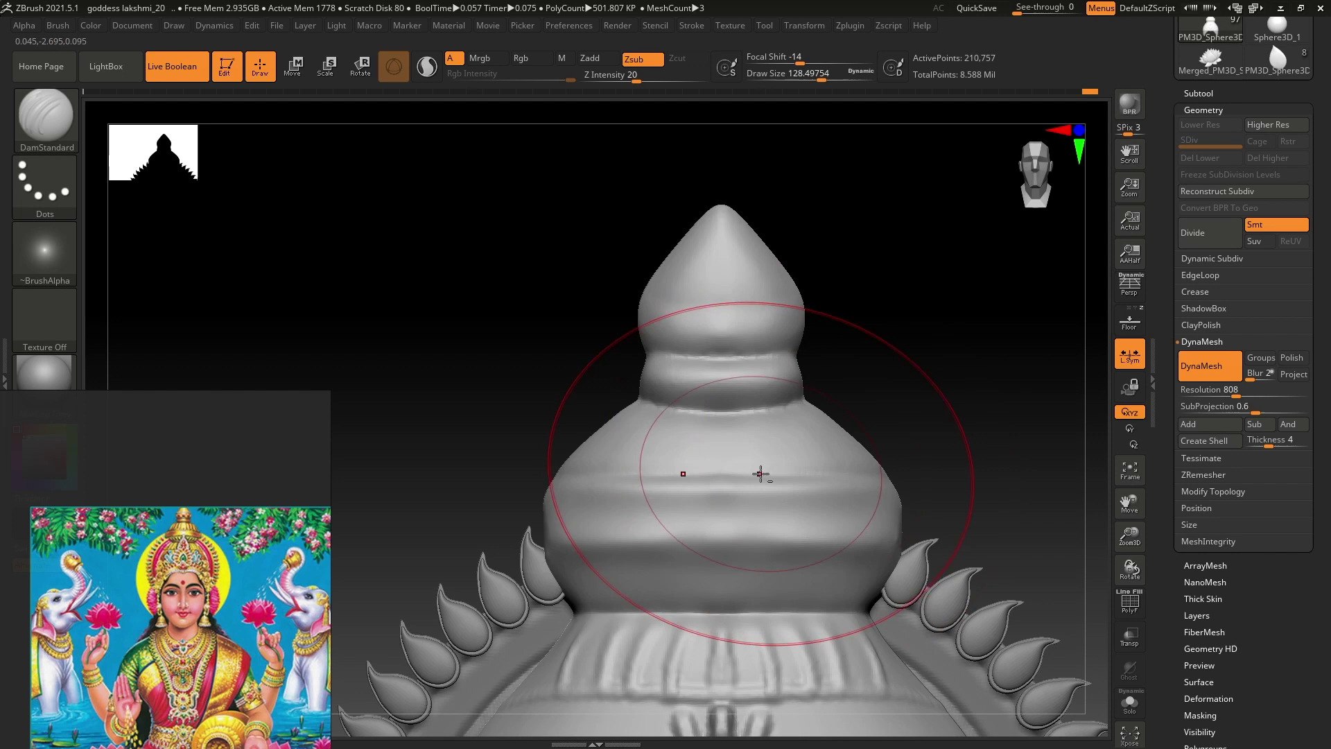
scroll(760, 473, up, 5)
With a smaller, stronger brush, carve a ring of vertical grooves down the dome
key(s)
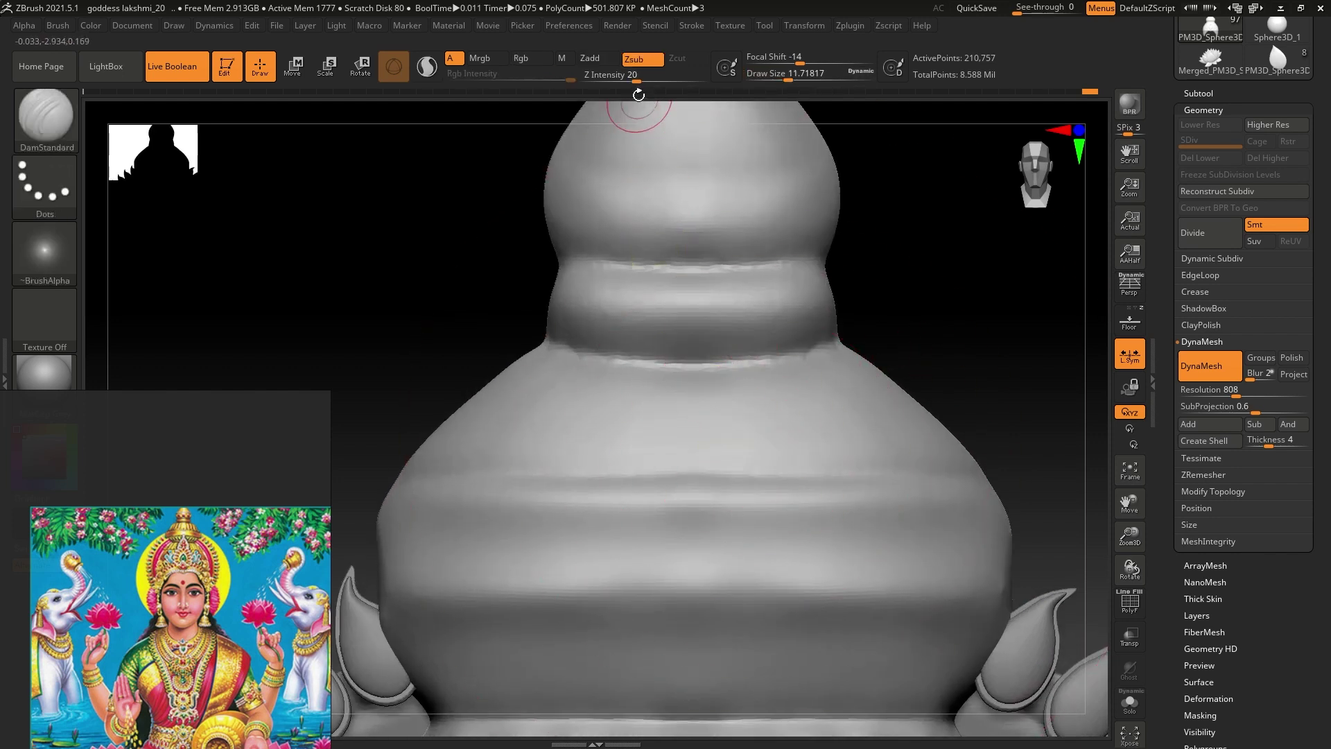
drag(635, 81, 658, 81)
key(s)
drag(734, 416, 770, 446)
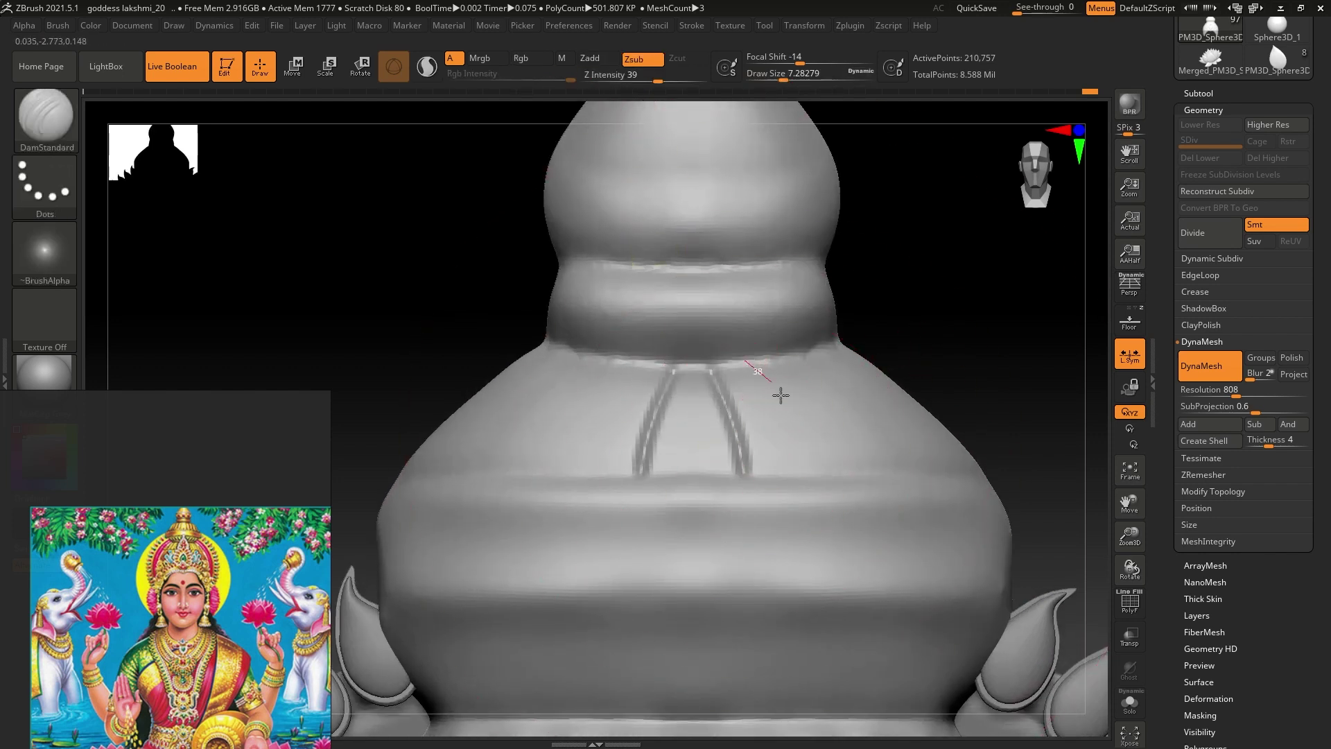
drag(780, 395, 823, 512)
drag(844, 414, 879, 511)
right_drag(879, 511, 832, 351)
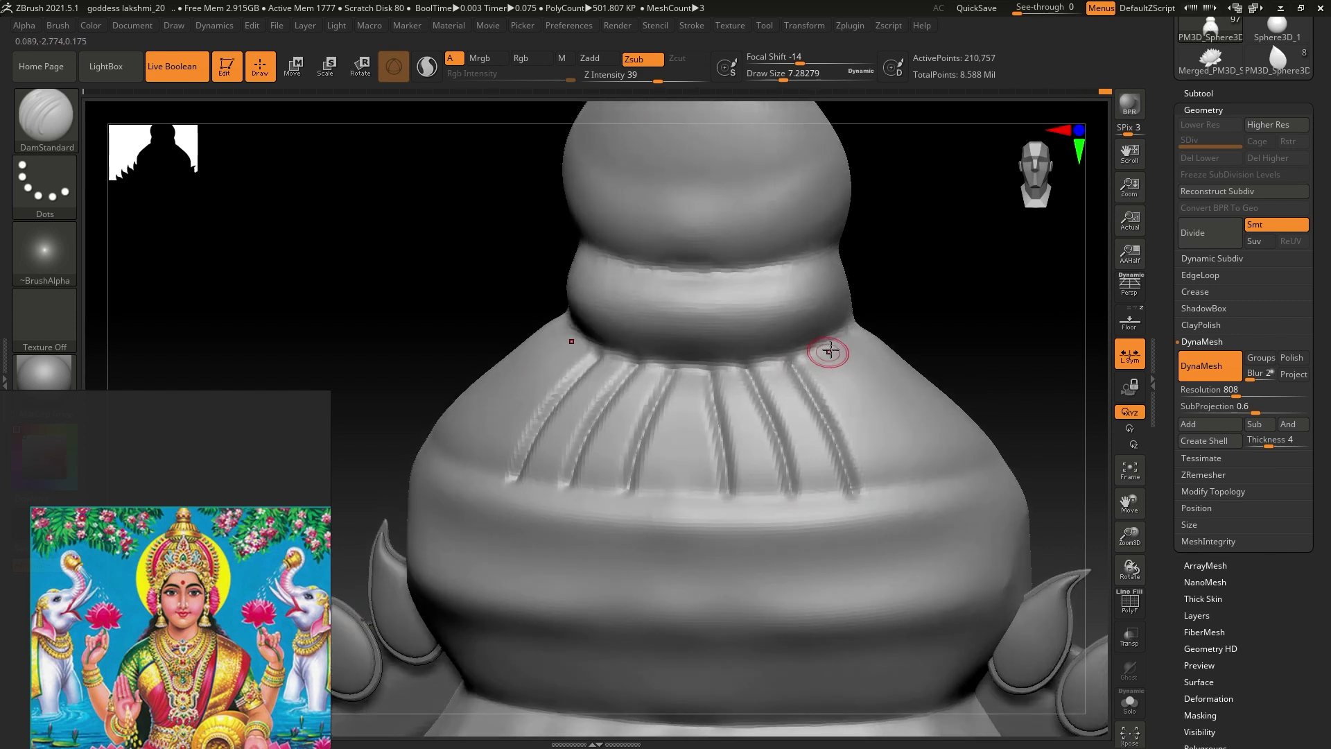
drag(832, 351, 901, 450)
right_drag(929, 485, 879, 355)
shift+right_drag(962, 442, 709, 455)
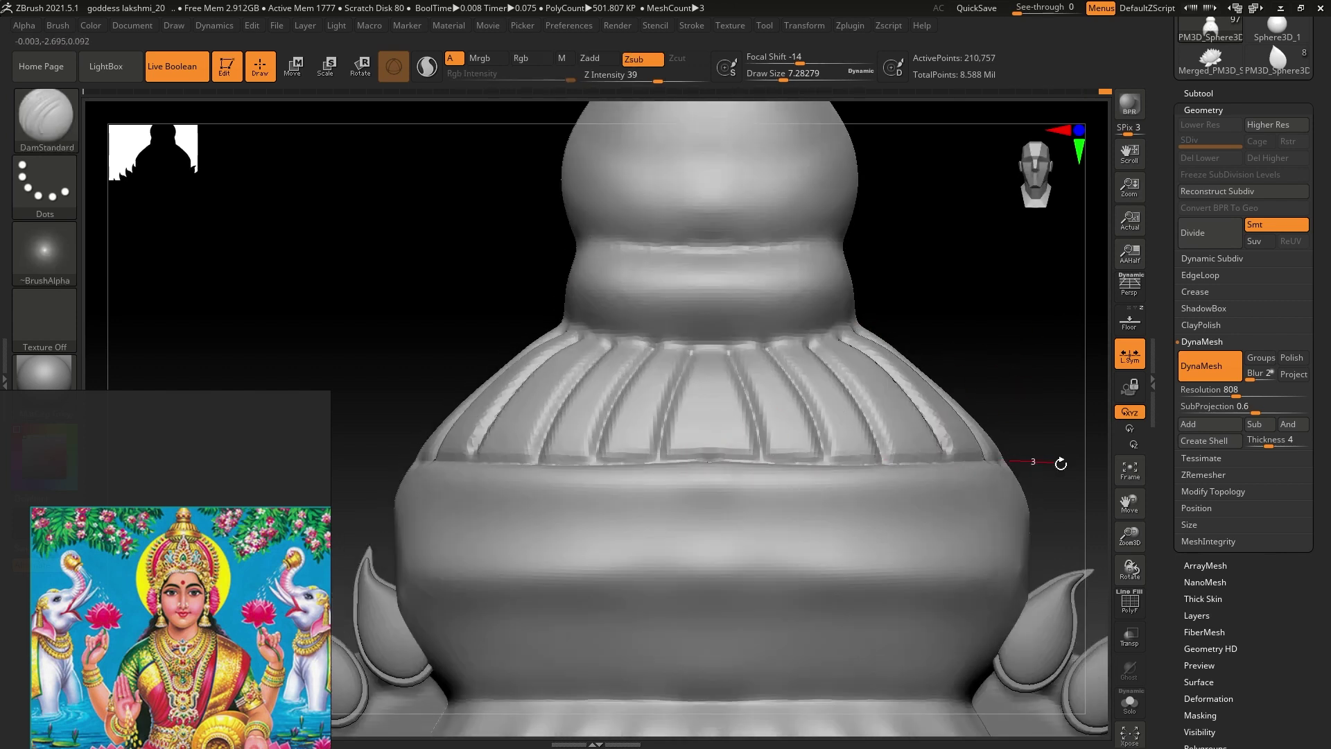
Smooth the V-shaped seam beneath the finial's neck
mouse_move(1061, 463)
right_down()
mouse_move(901, 346)
mouse_move(713, 440)
right_up()
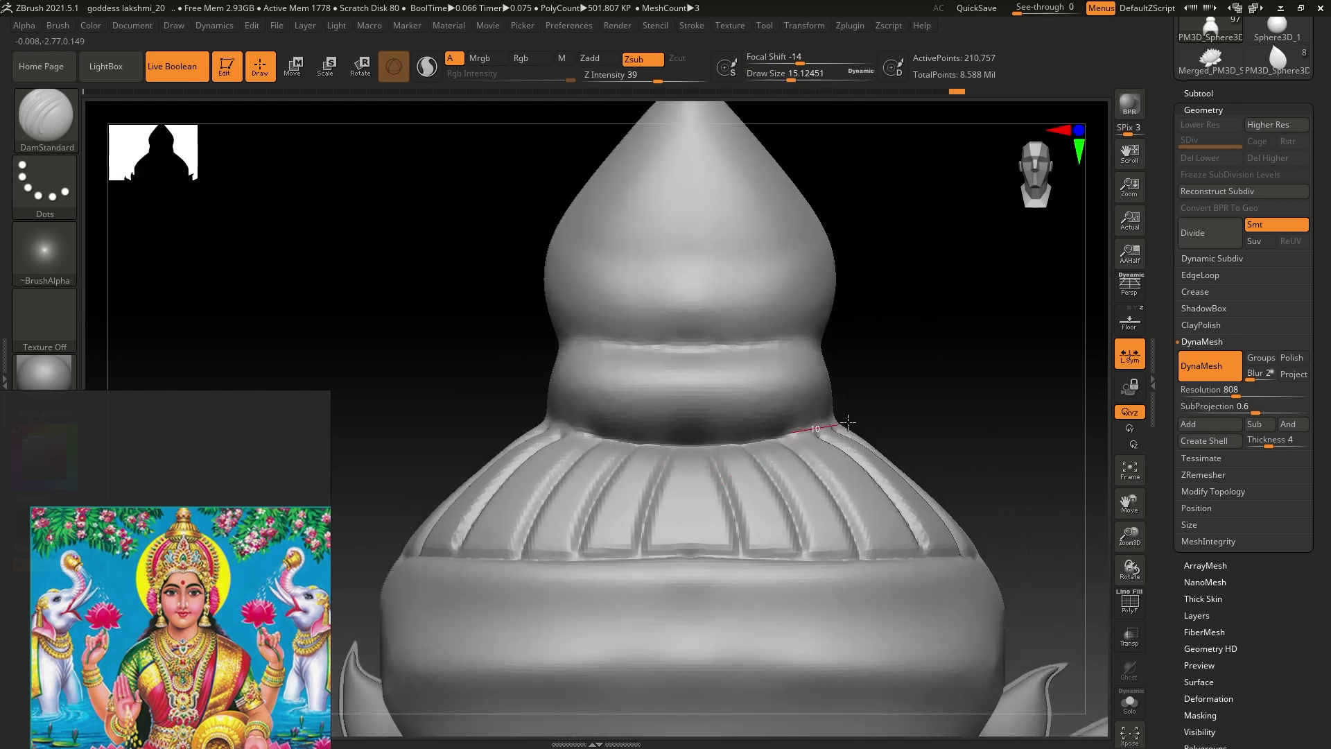
mouse_move(847, 422)
mouse_down()
mouse_move(679, 445)
mouse_move(767, 433)
mouse_up()
drag(544, 423, 704, 444)
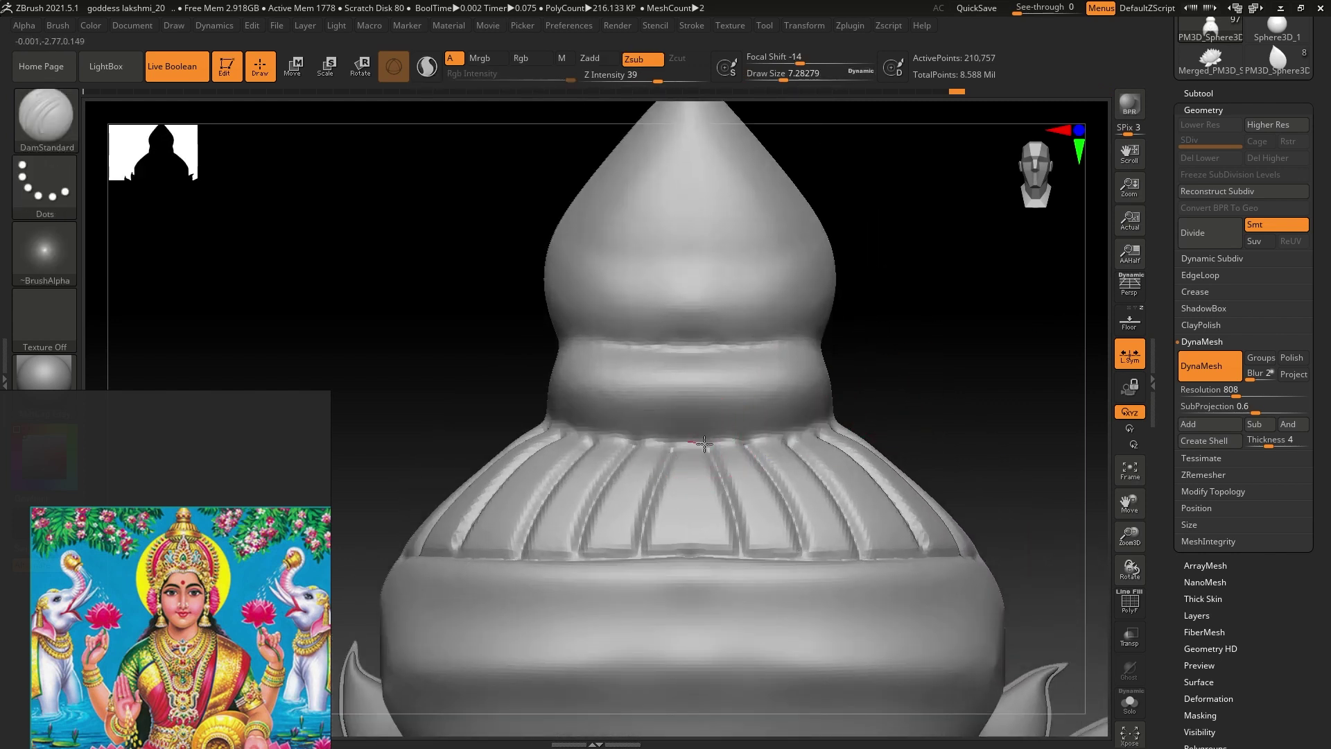
drag(902, 406, 743, 441)
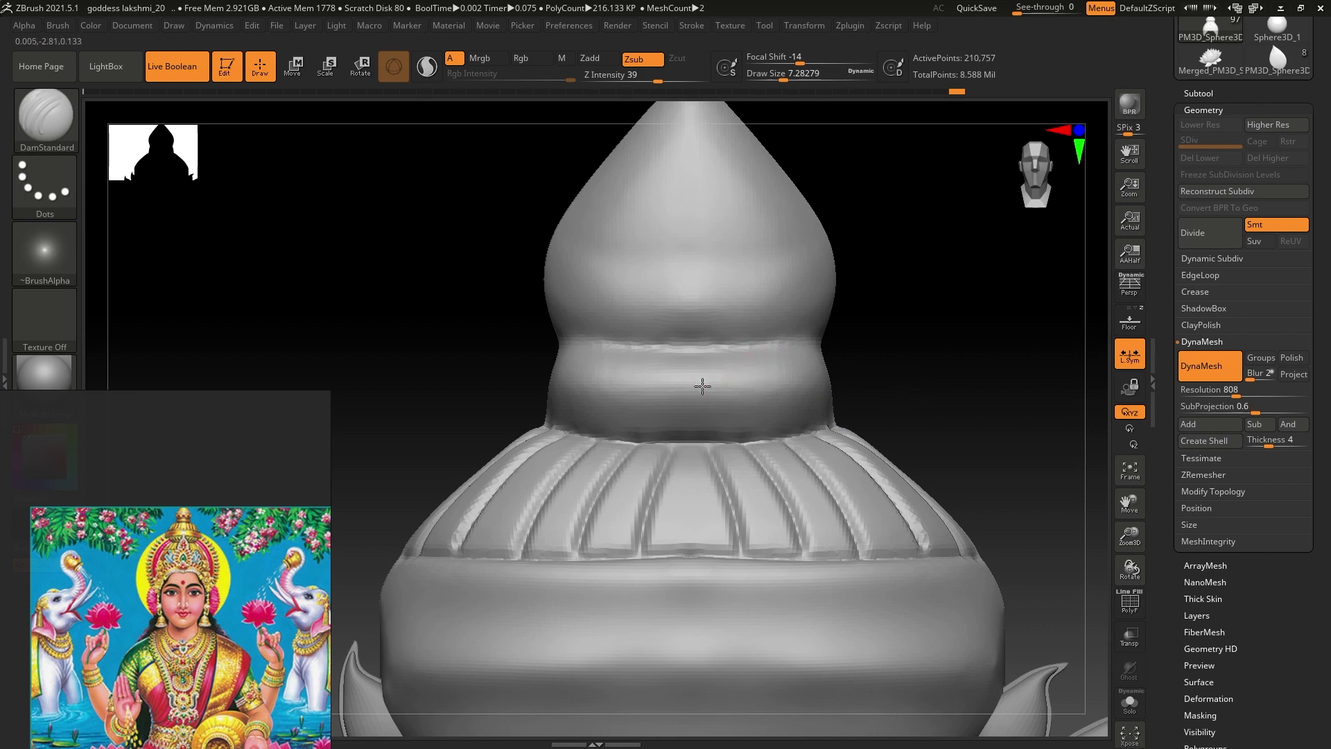
Undo the last stroke, then carve mirrored lotus-petal outlines and a chevron groove on the dome
key(ctrl+z)
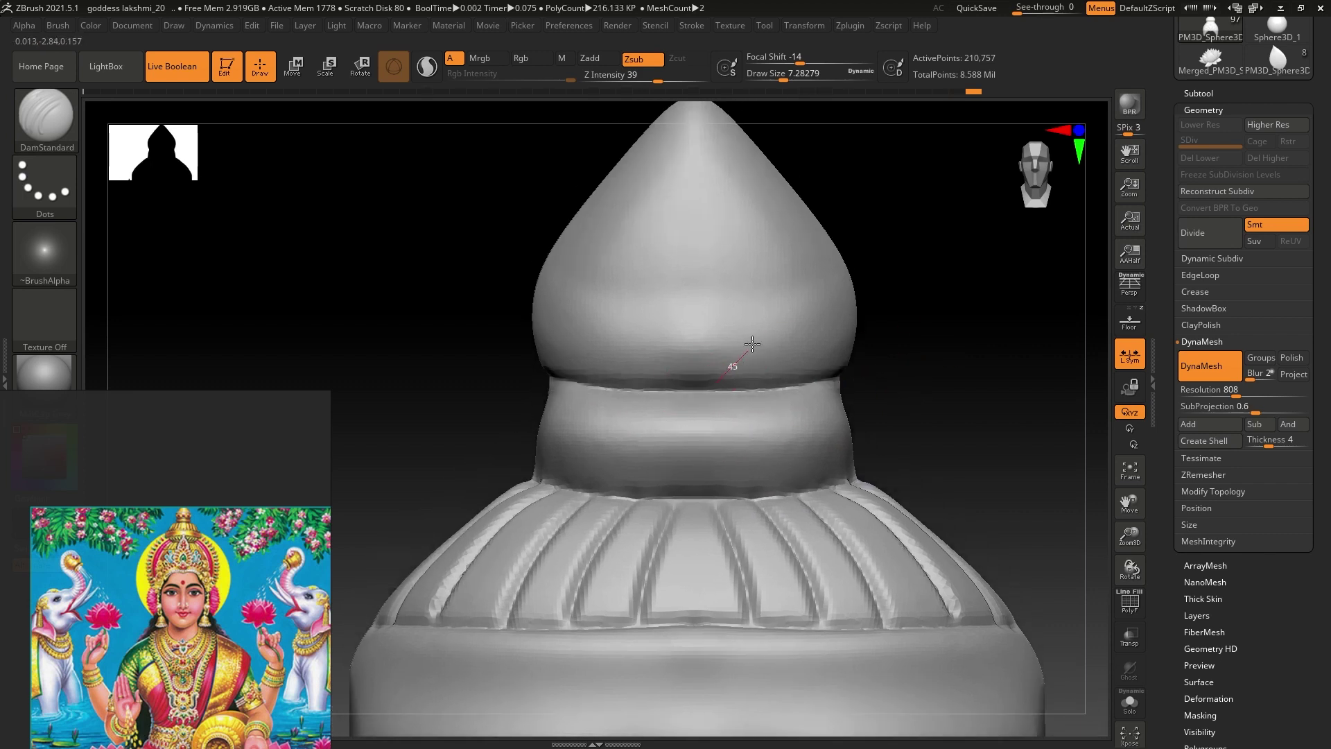
drag(752, 345, 720, 239)
right_drag(669, 247, 746, 280)
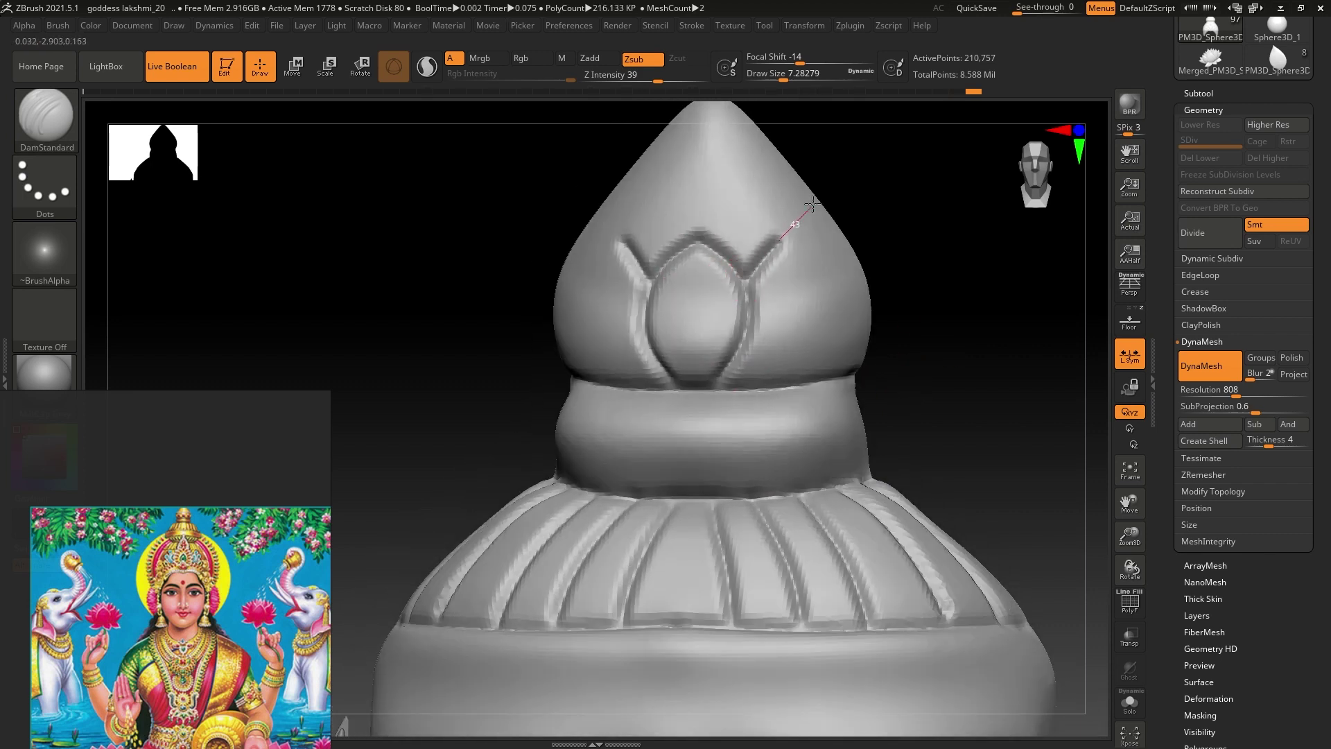
right_drag(779, 405, 857, 233)
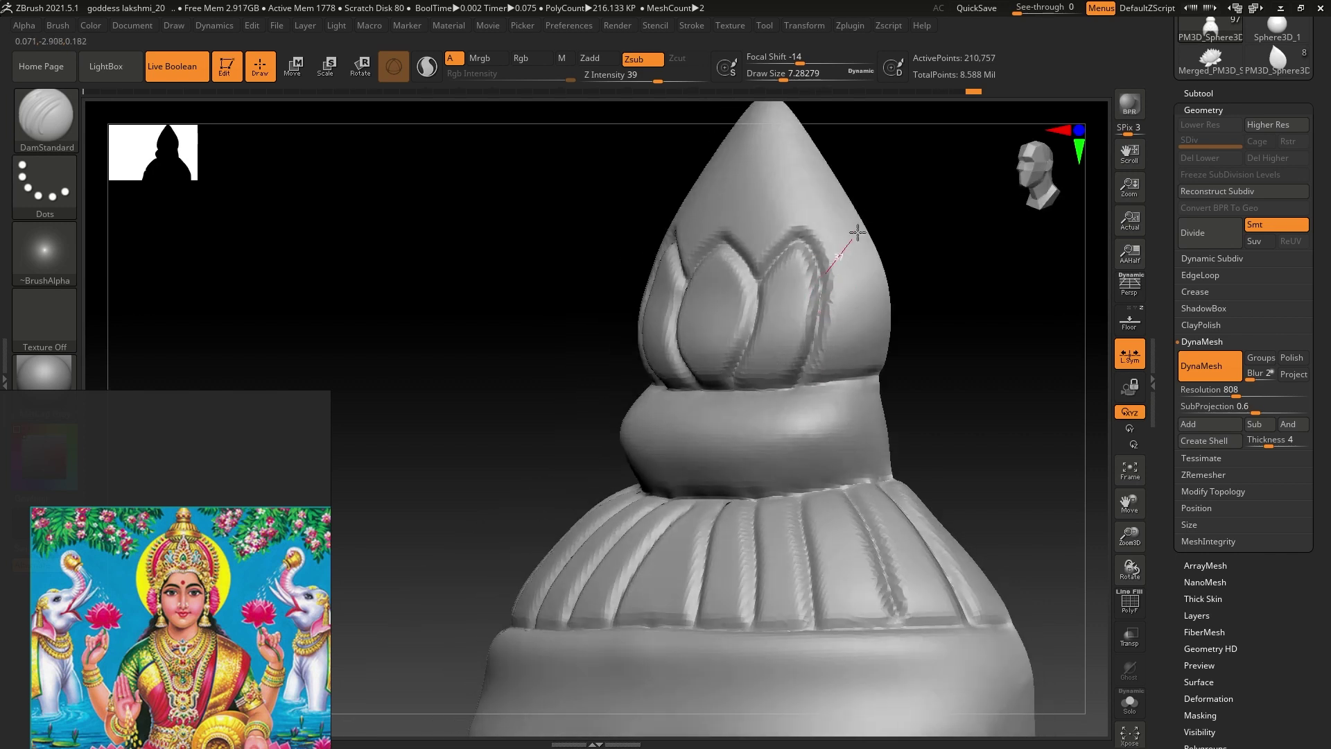
mouse_move(859, 172)
right_down()
mouse_move(862, 217)
mouse_move(728, 341)
right_up()
drag(721, 321, 767, 358)
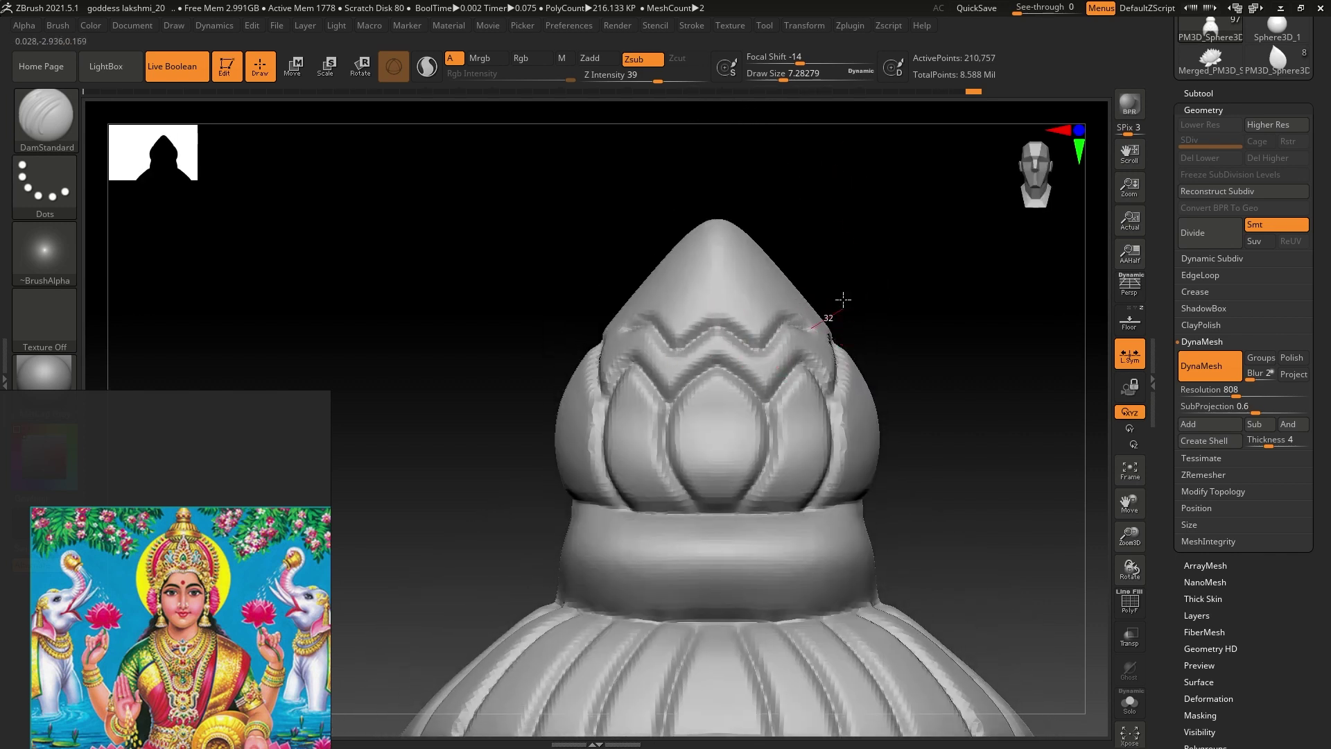
mouse_move(843, 299)
alt+right_down()
mouse_move(797, 270)
mouse_move(787, 280)
alt+right_up()
alt+right_drag(720, 411, 763, 463)
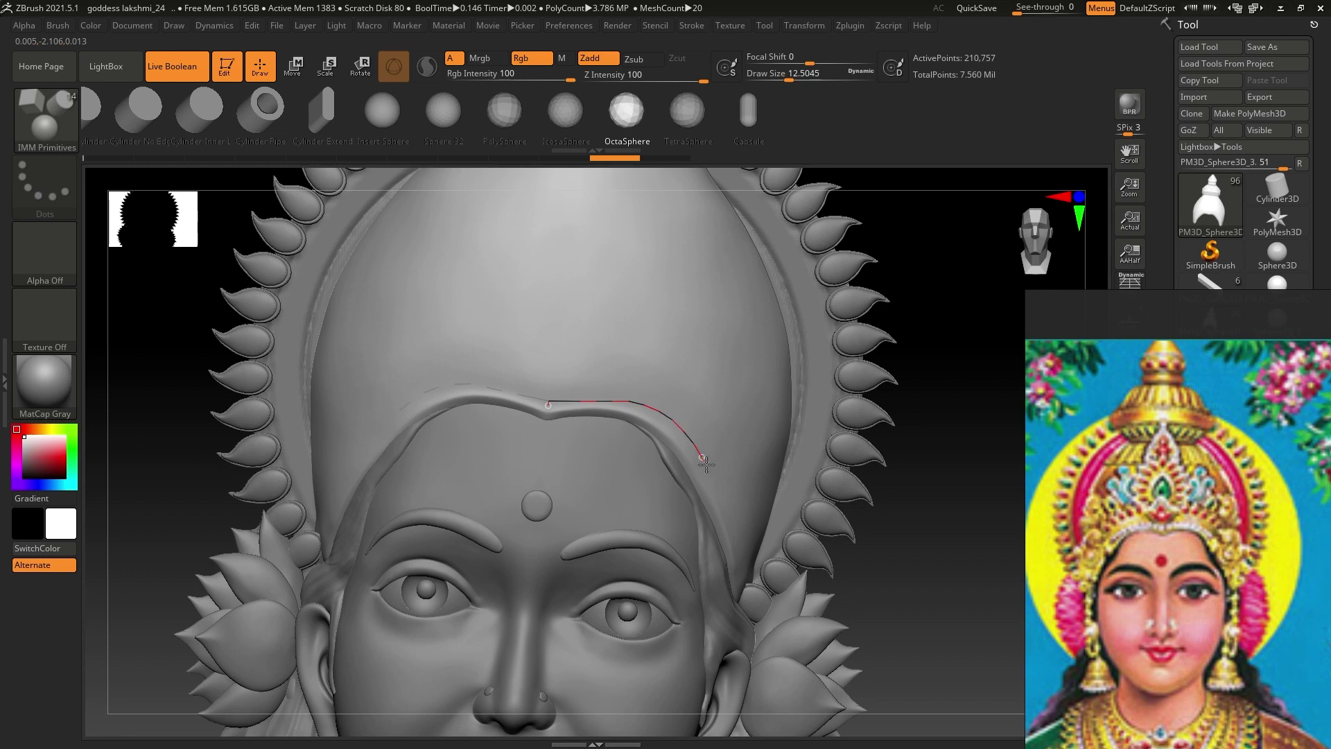
Draw an IMM bead strand along the hairline and extract the masked lotus shape as Extract2
drag(745, 584, 745, 584)
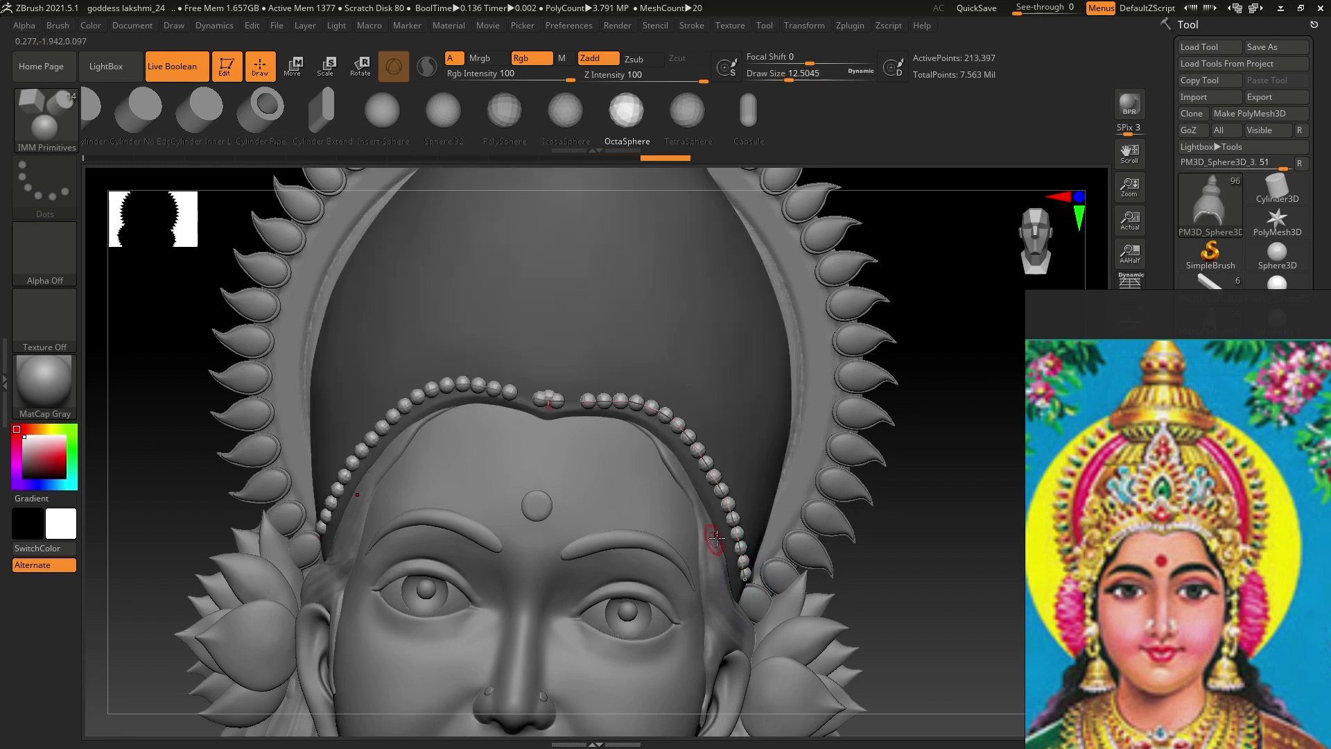
mouse_move(745, 585)
right_down()
mouse_move(756, 565)
mouse_move(535, 416)
right_up()
right_drag(797, 473, 767, 436)
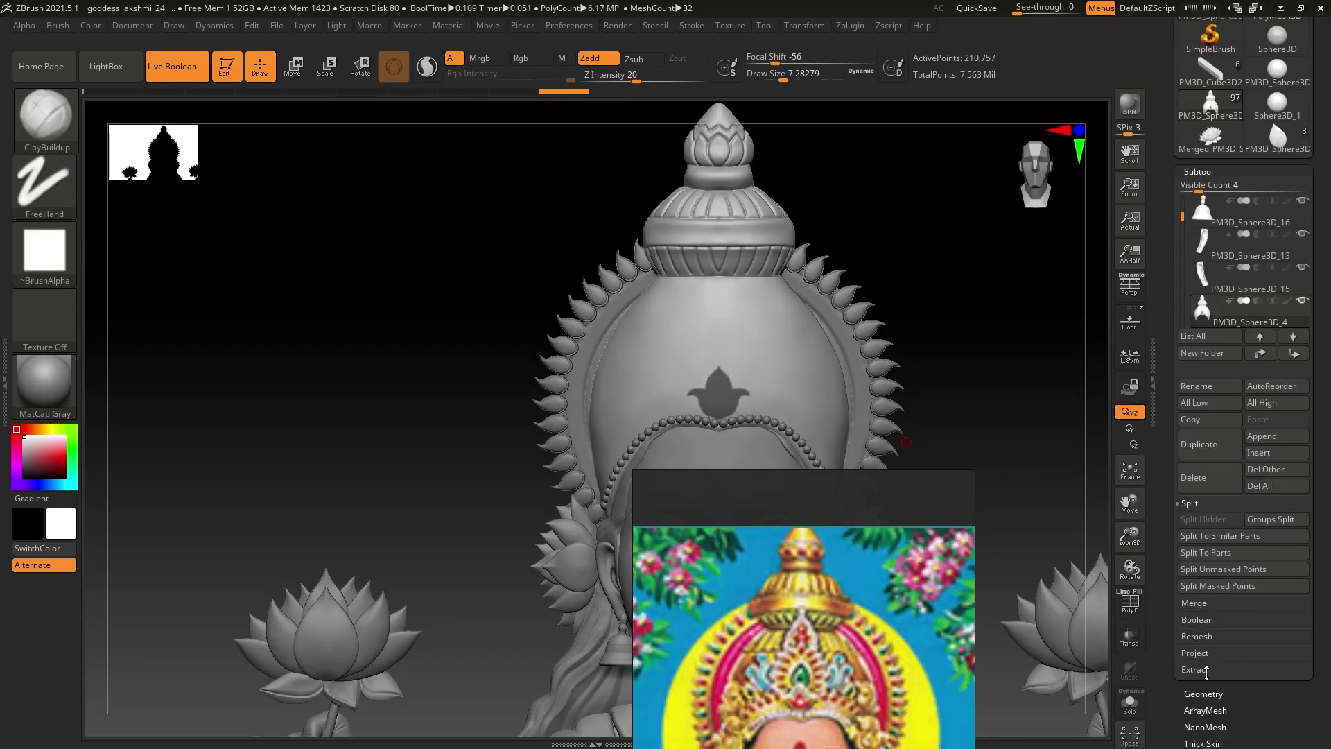
click(1194, 610)
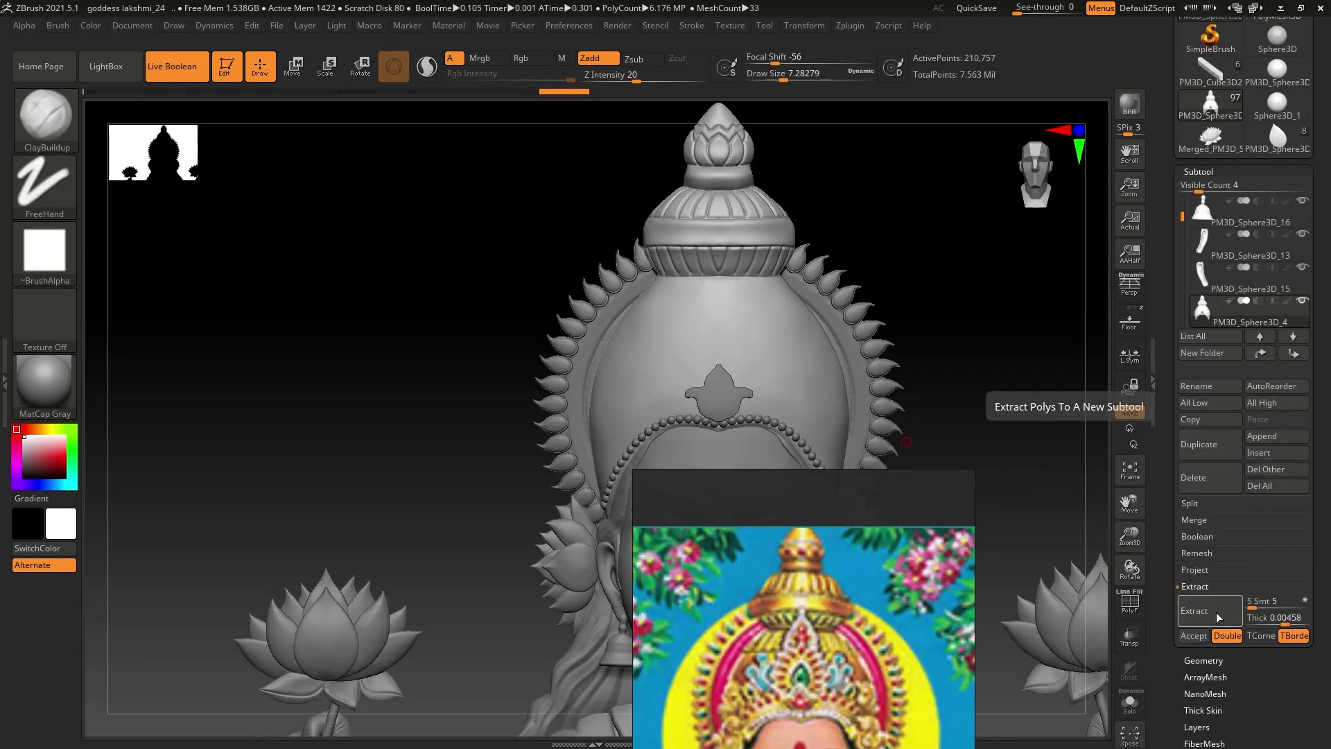
click(1193, 635)
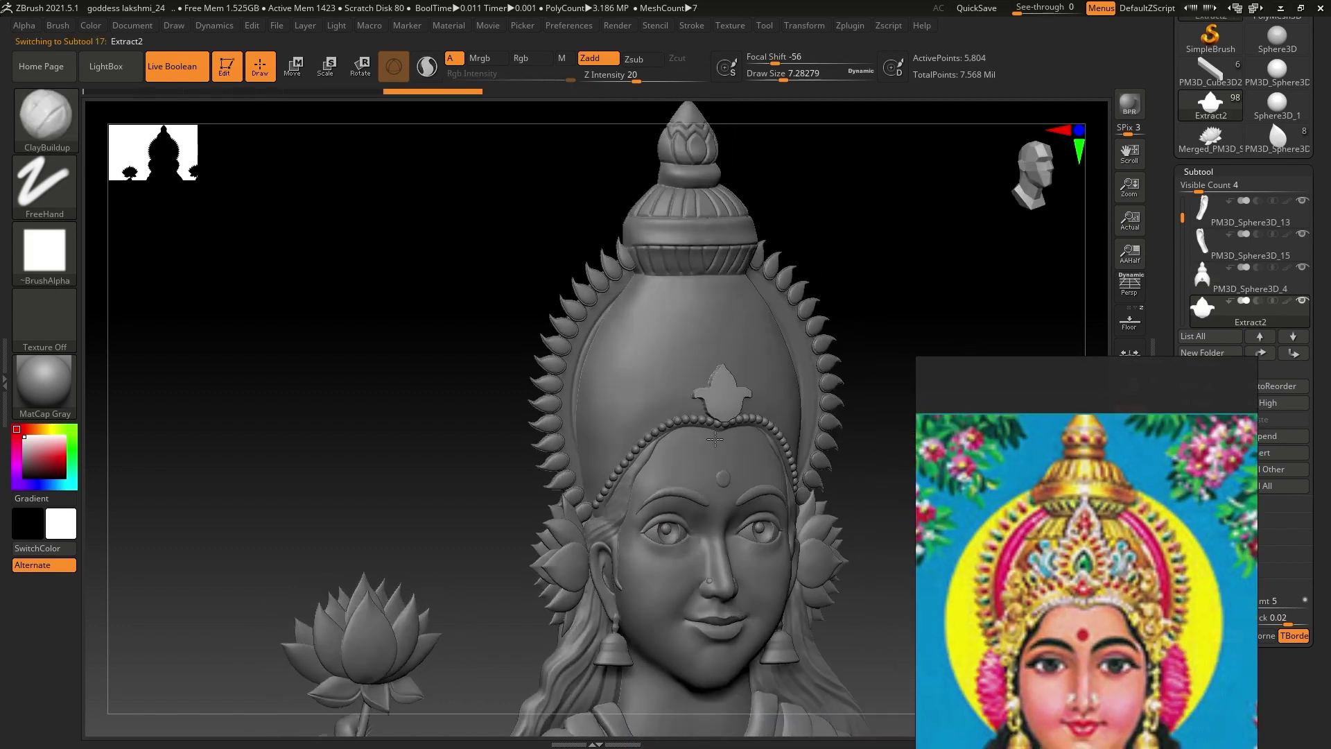
ZRemesh the forehead ornament with Target Polygons Count lowered to about 0.22
scroll(1329, 445, down, 5)
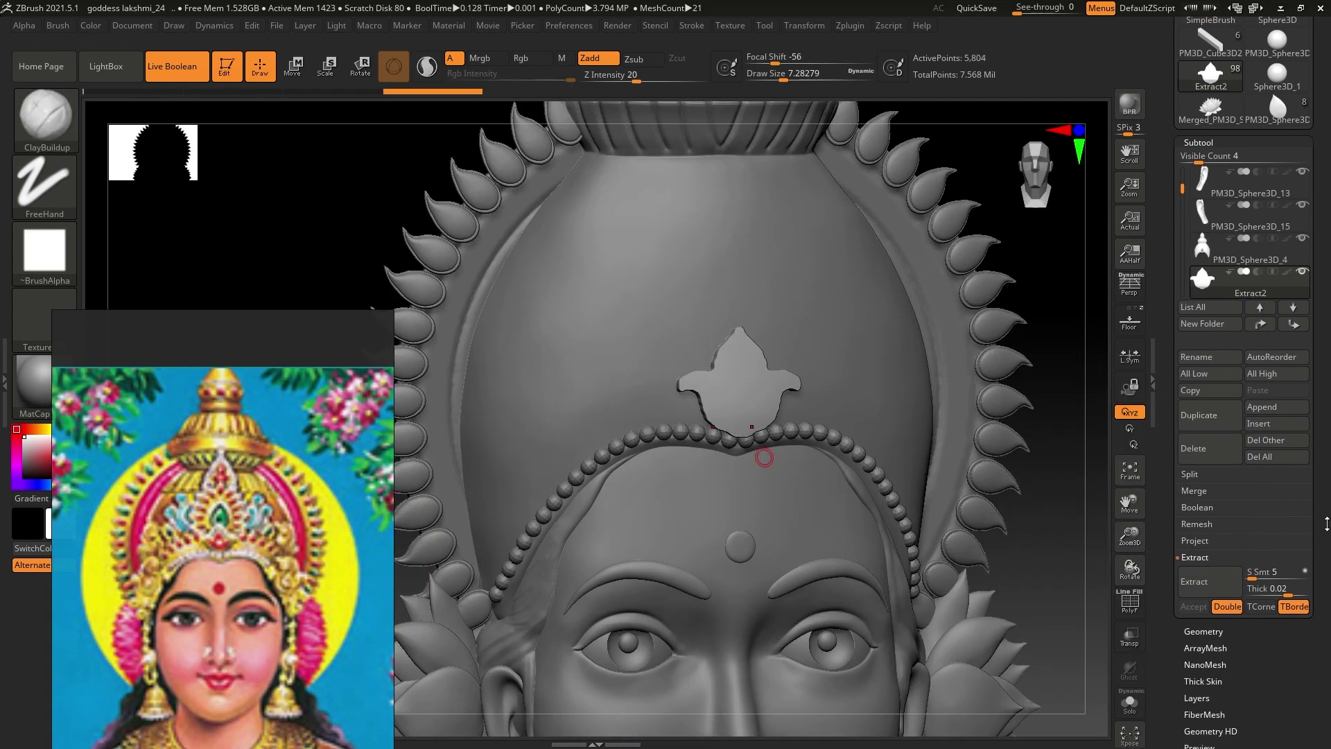
click(1203, 382)
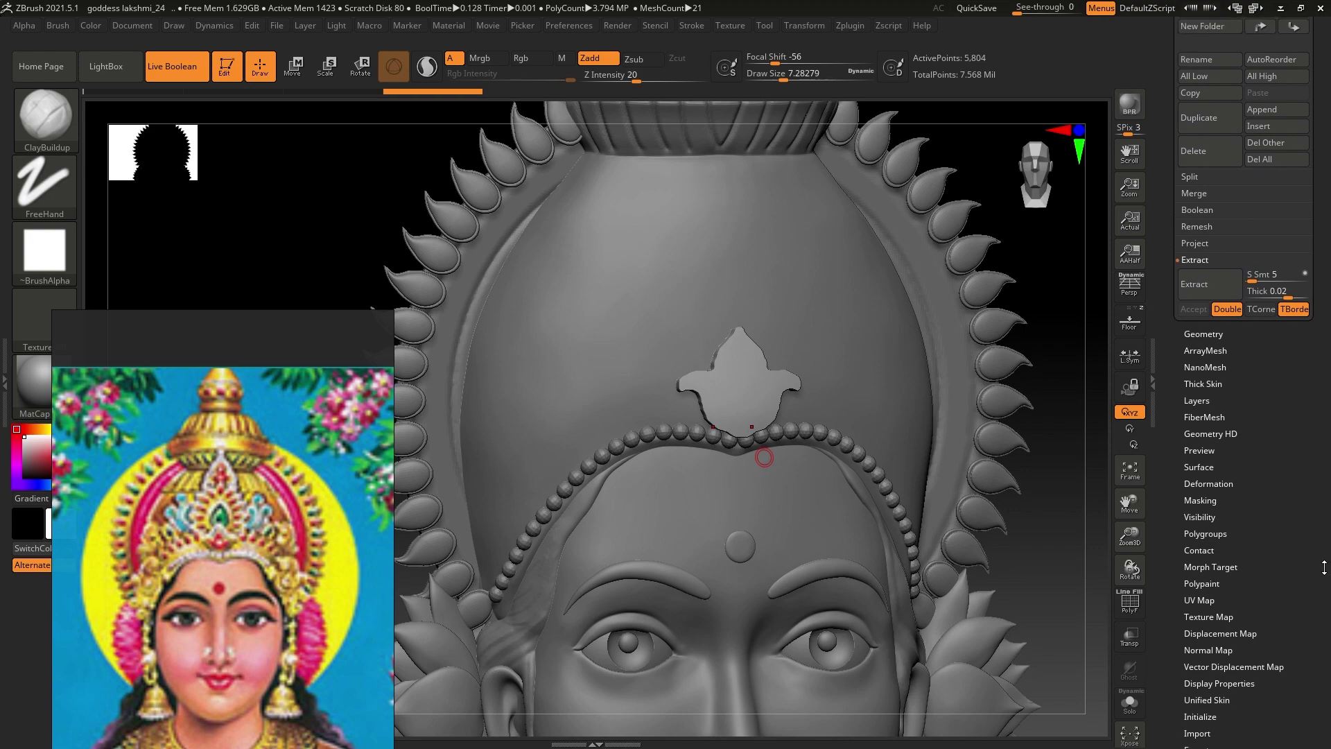
click(1203, 358)
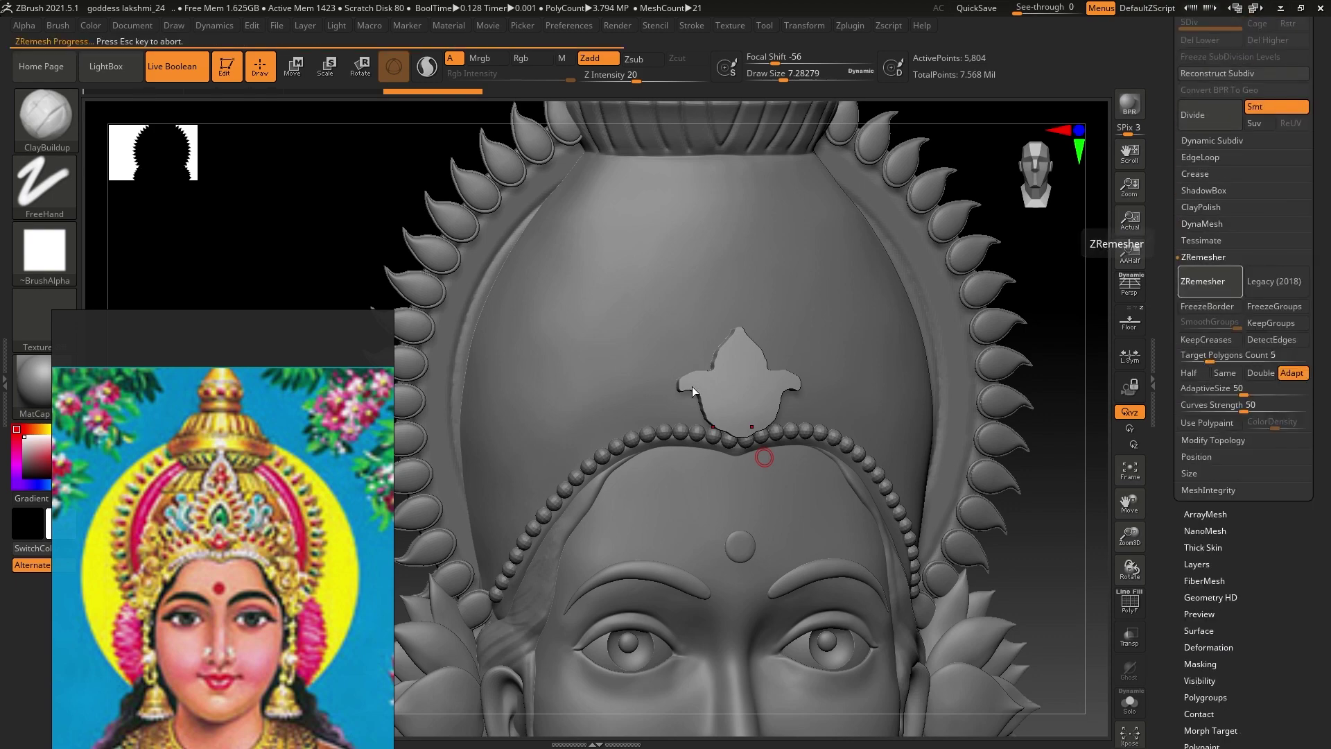
scroll(684, 358, up, 5)
key(shift+f)
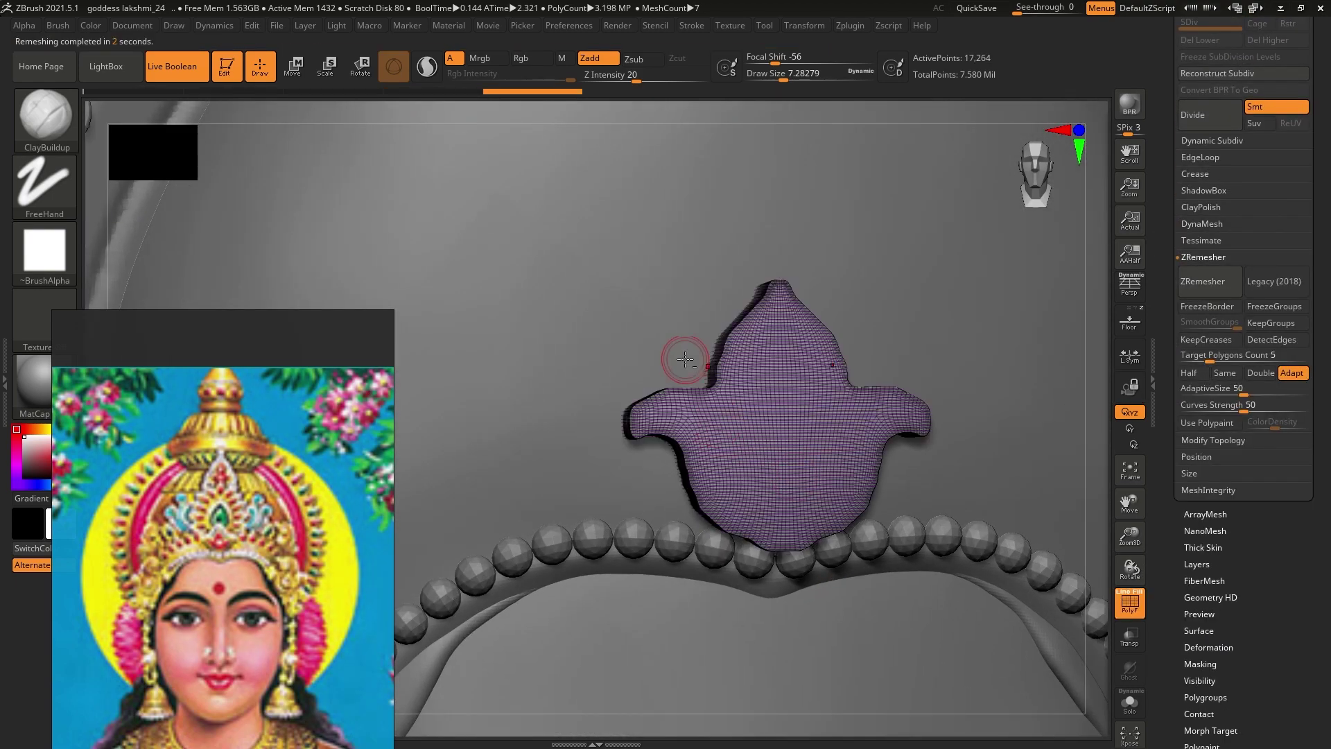
scroll(707, 363, up, 4)
click(1204, 294)
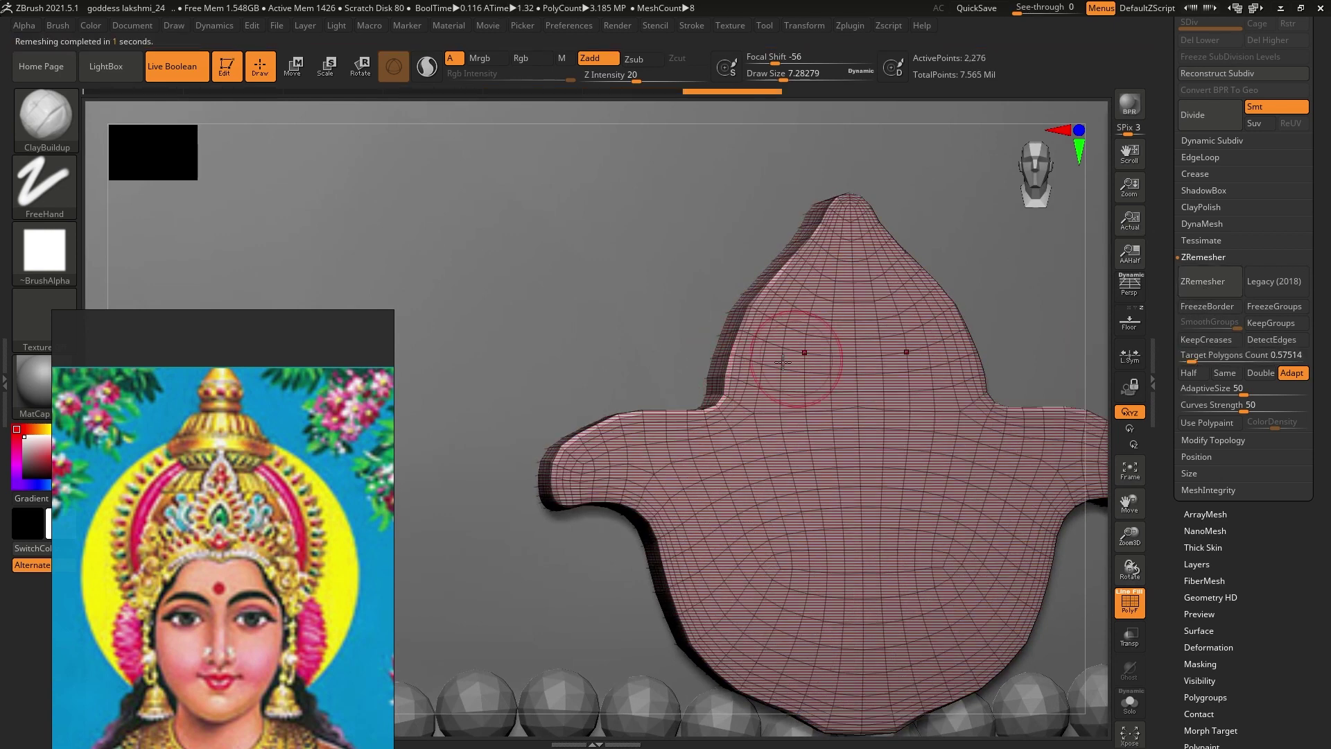
drag(1191, 362, 1186, 361)
click(1204, 288)
click(1203, 280)
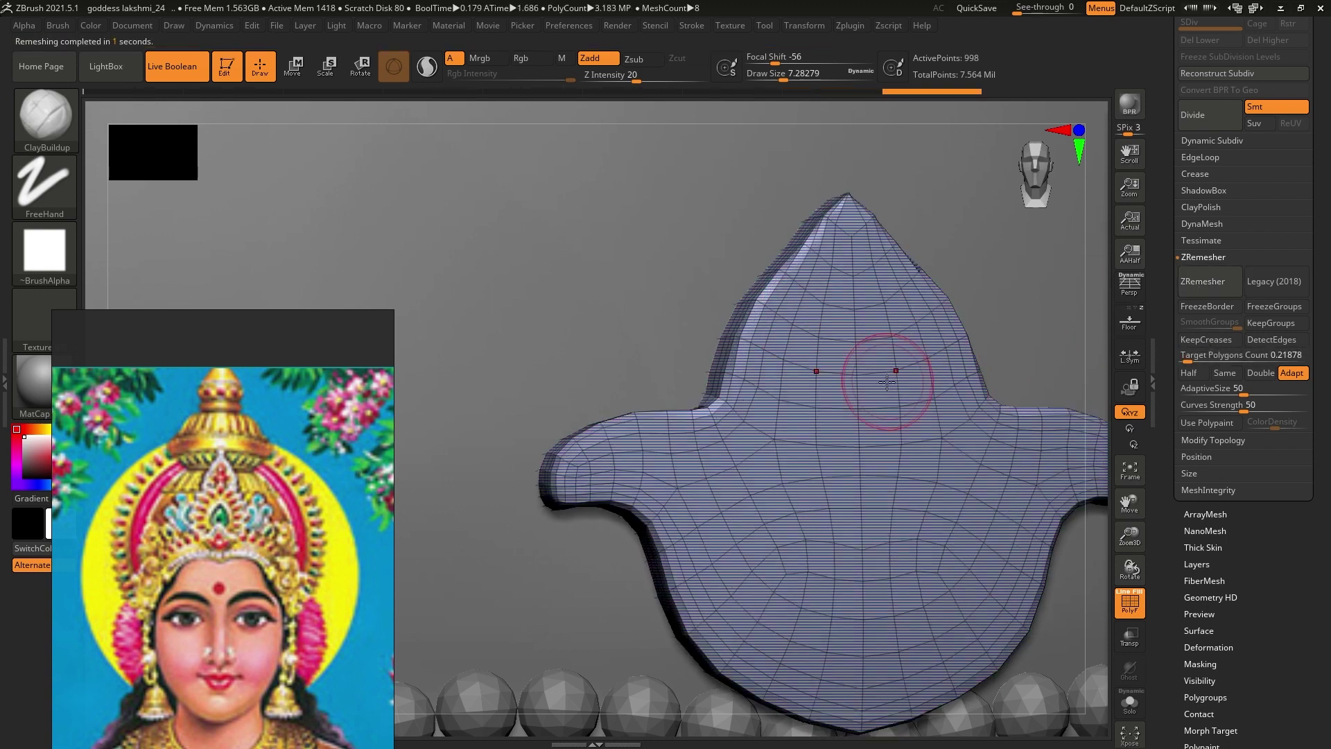
Turn off the polyframe overlay and subdivide the ornament once to 3,986 points
mouse_move(929, 402)
right_down()
mouse_move(871, 359)
mouse_move(919, 455)
right_up()
key(shift+f)
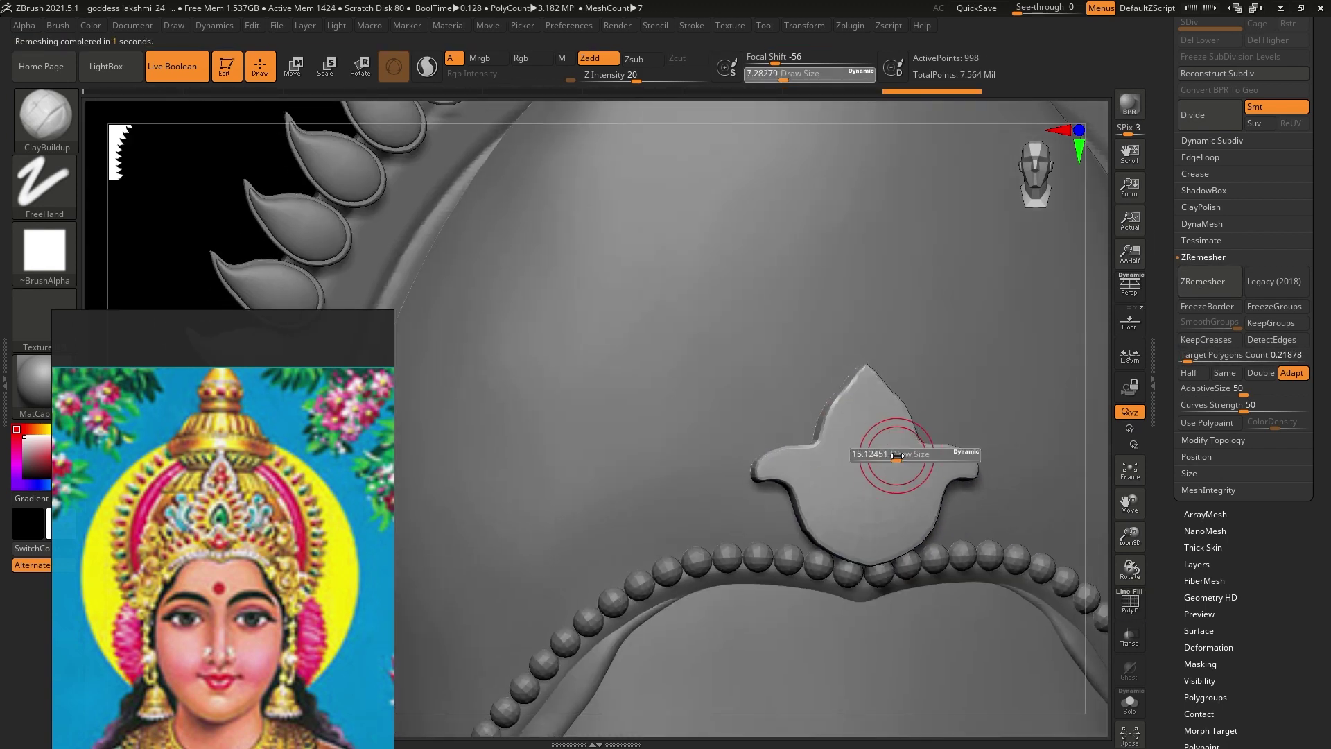
drag(897, 455, 905, 456)
mouse_move(842, 446)
right_down()
mouse_move(770, 482)
mouse_move(860, 494)
mouse_move(842, 471)
right_up()
key(ctrl+d)
key(bracketleft)
With the Move brush, narrow the ornament's peak and push out its lower edges
key(b)
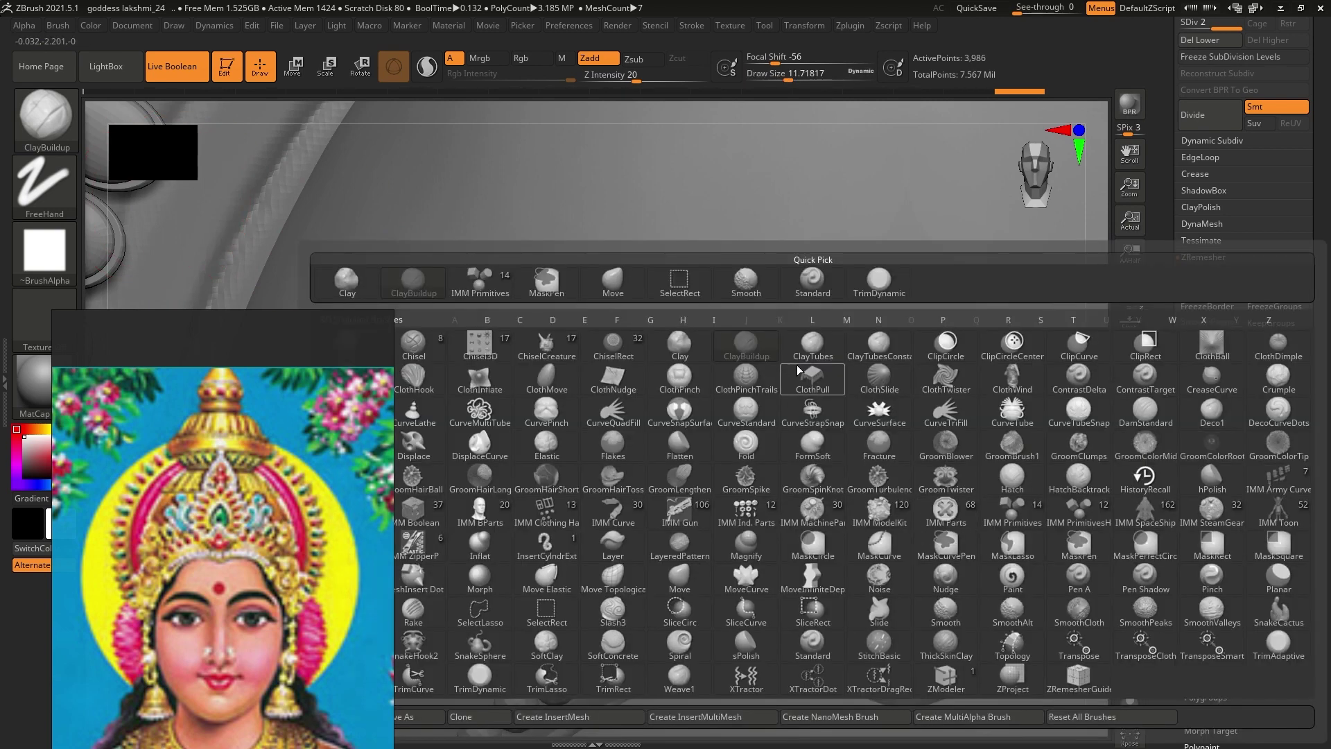
key(b)
key(m)
key(v)
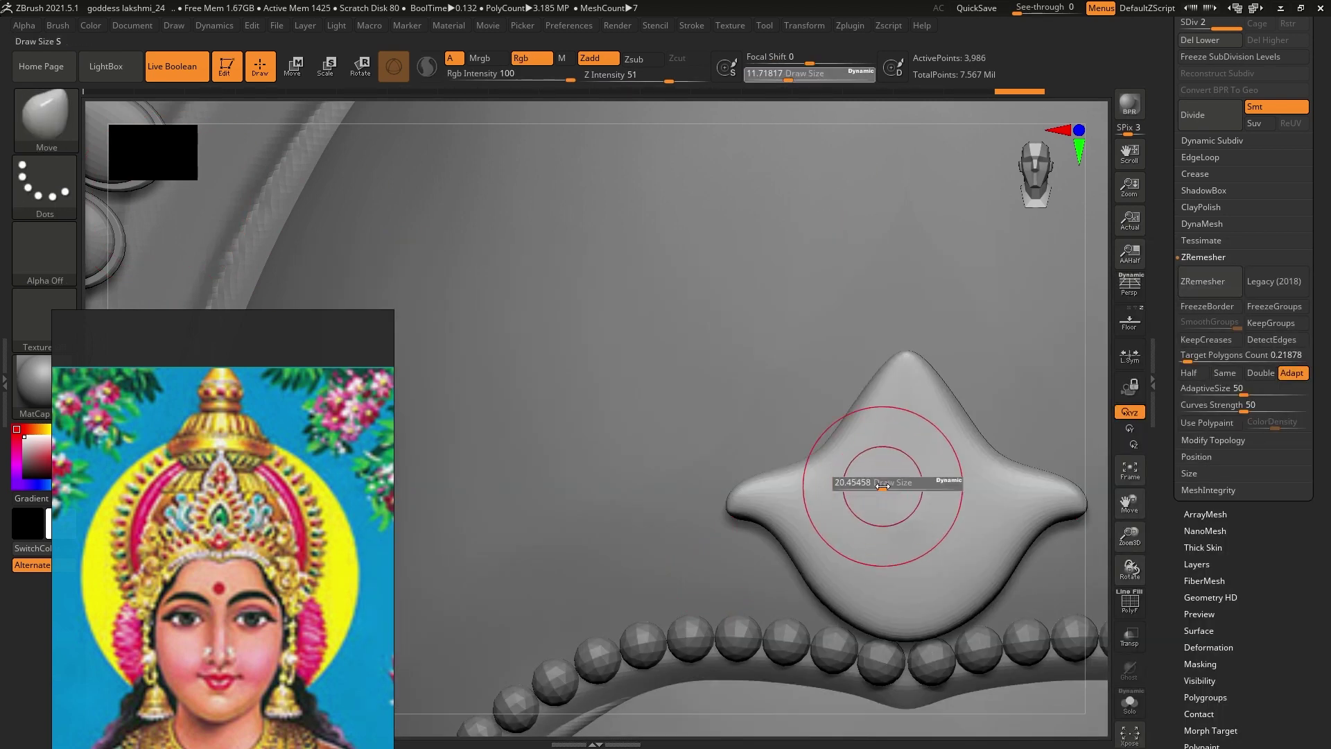
drag(827, 456, 839, 475)
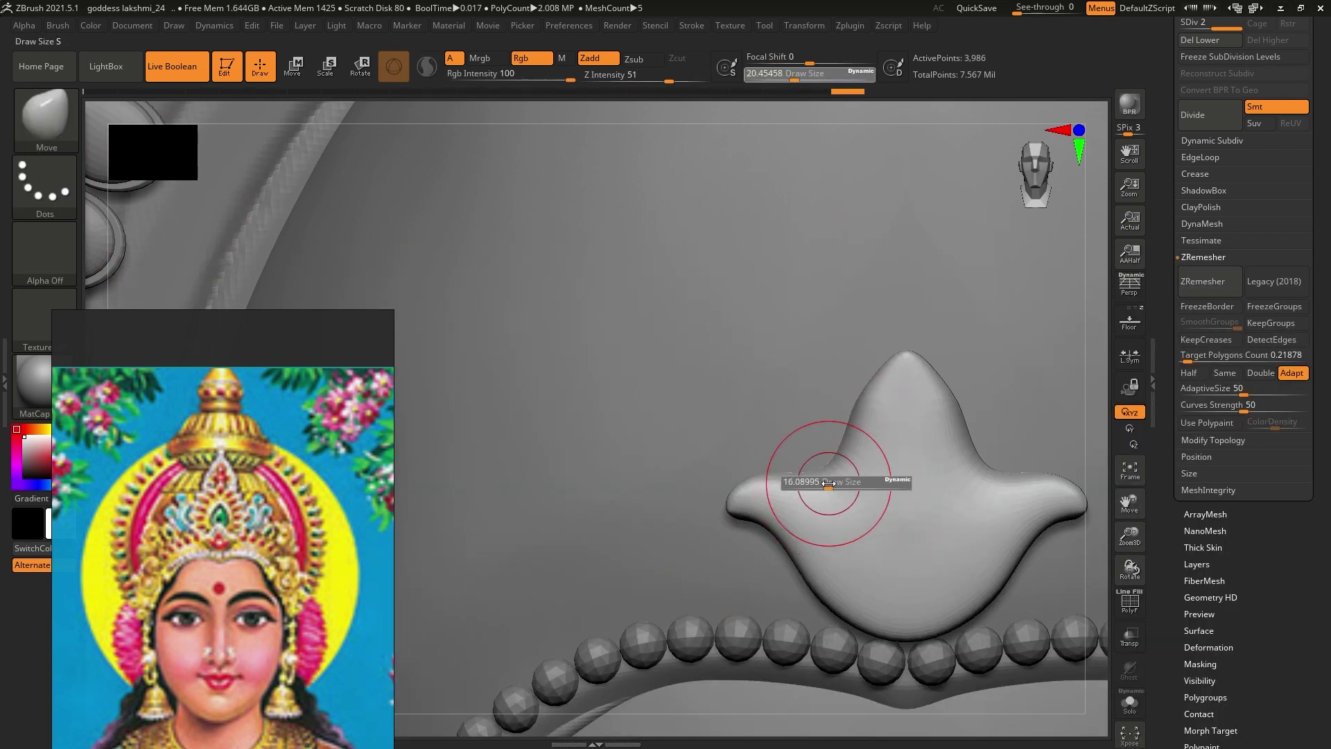
key(bracketleft)
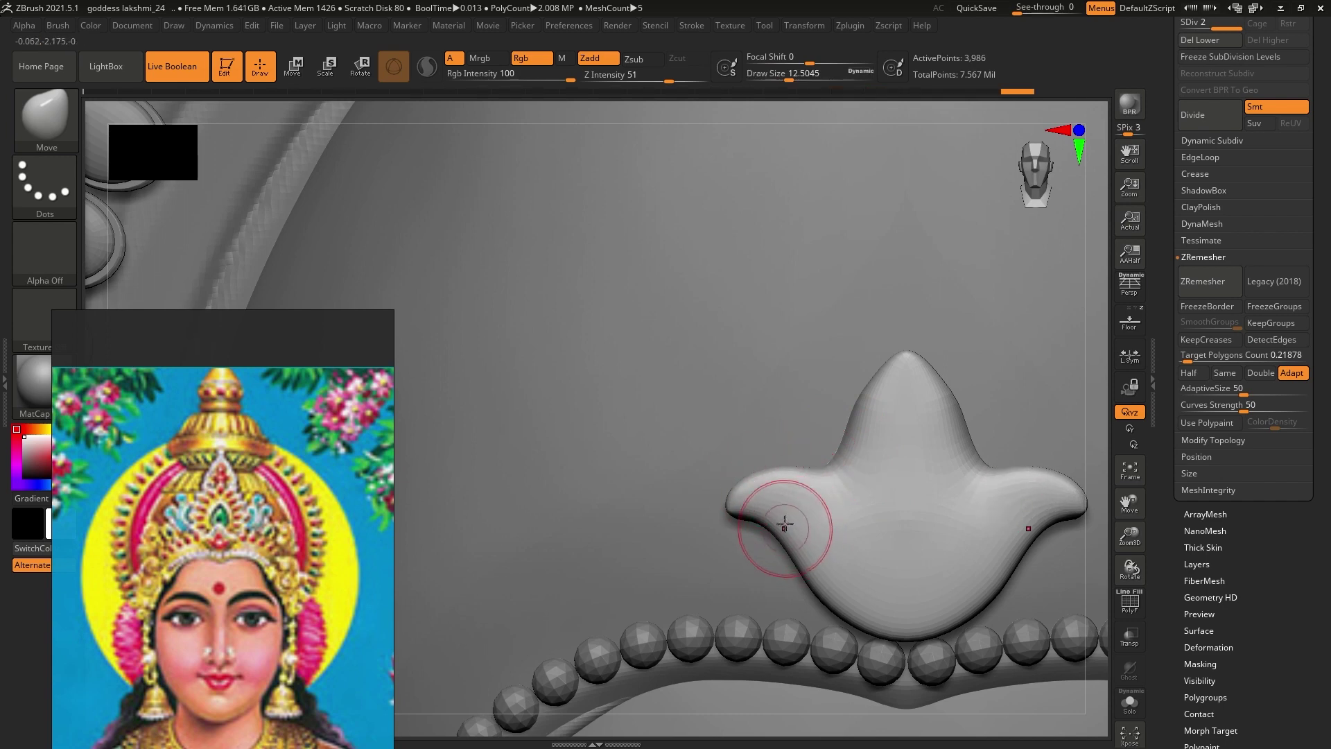
drag(780, 549, 766, 554)
key(s)
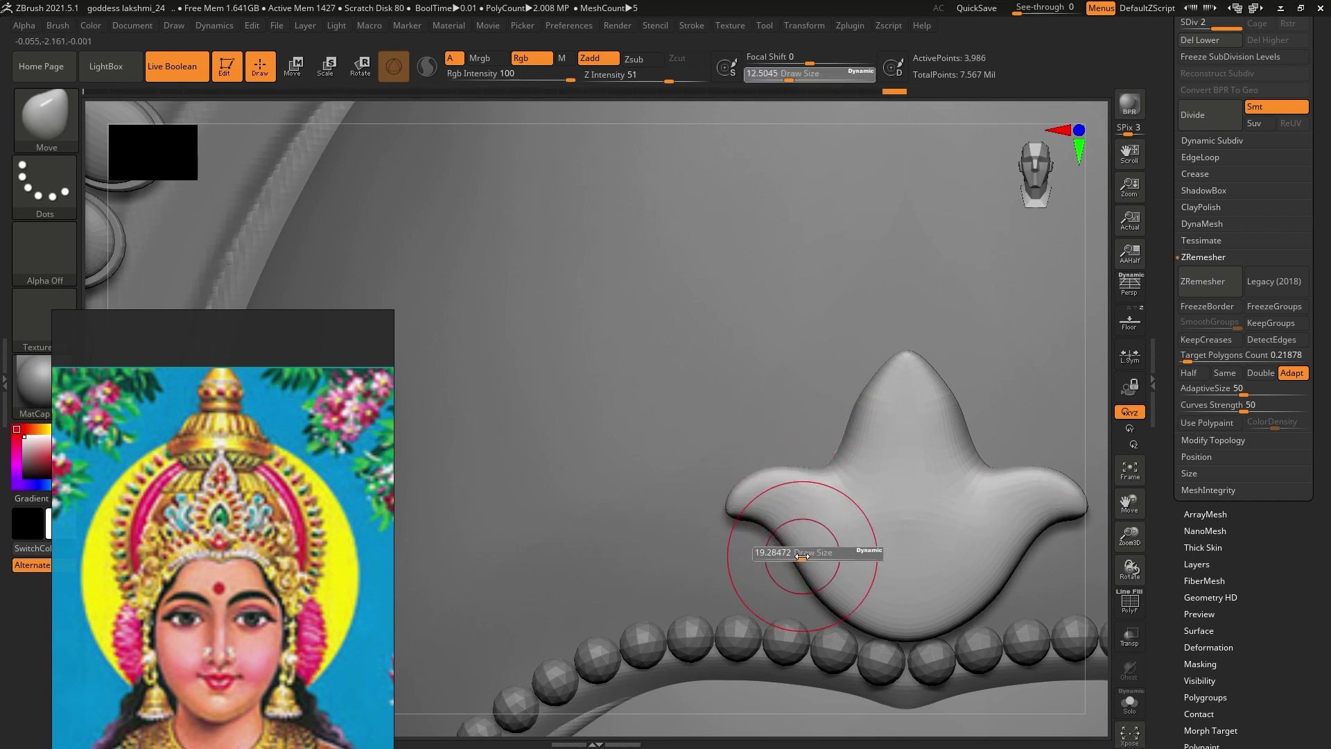
drag(842, 449, 852, 448)
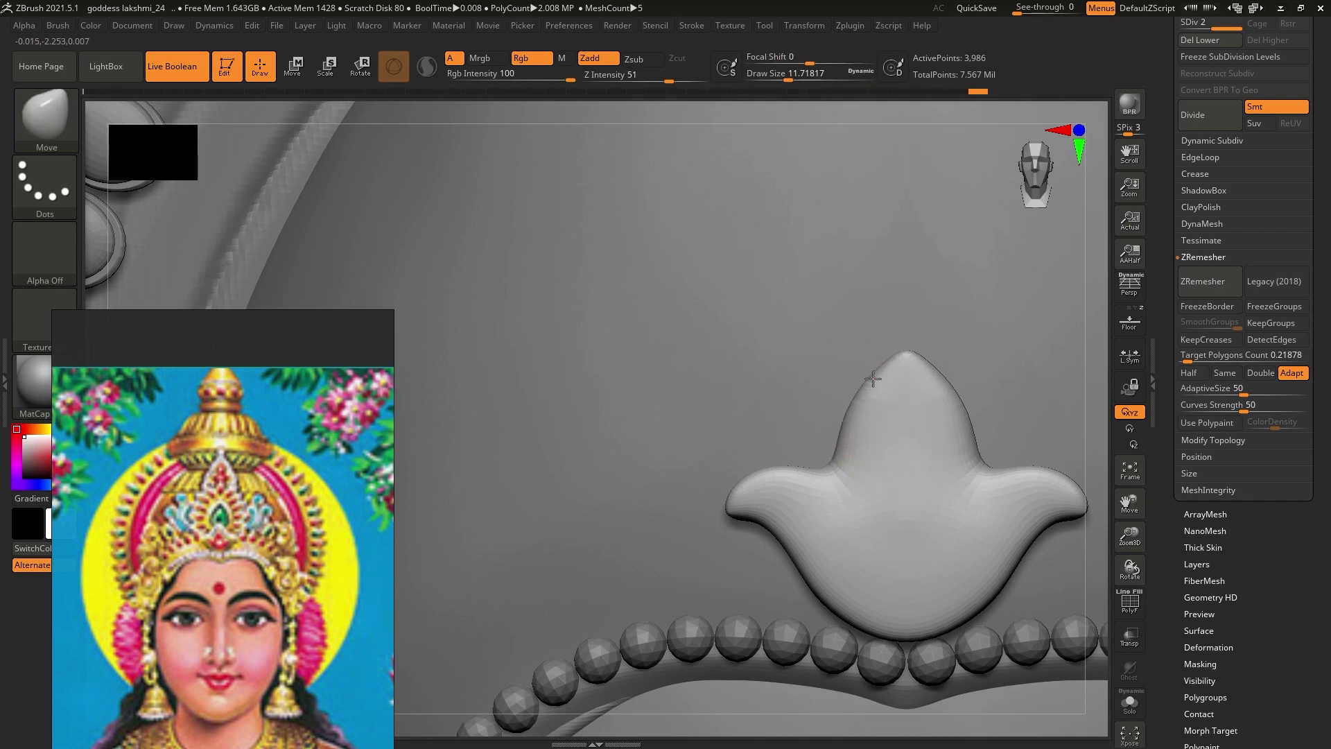
right_drag(963, 513, 896, 468)
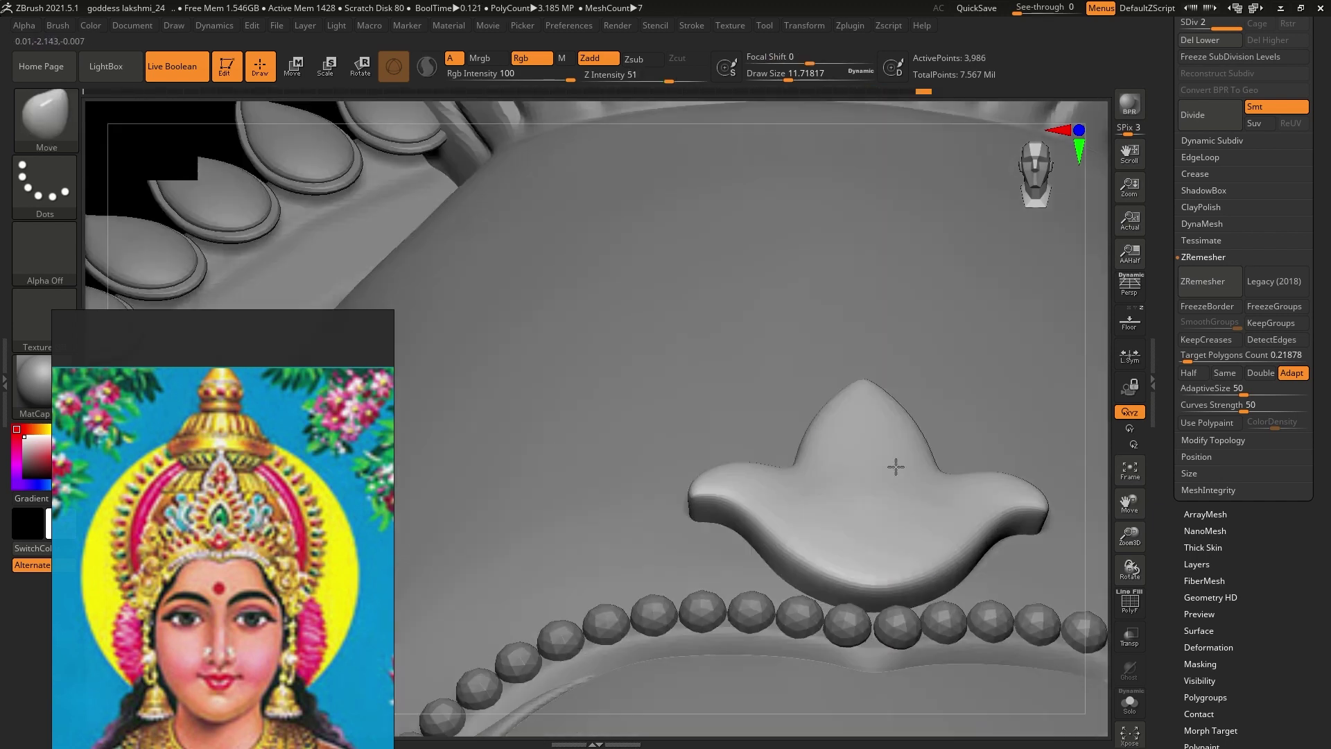
Use the Transpose gizmo to seat the ornament centred just above the bead strand
key(w)
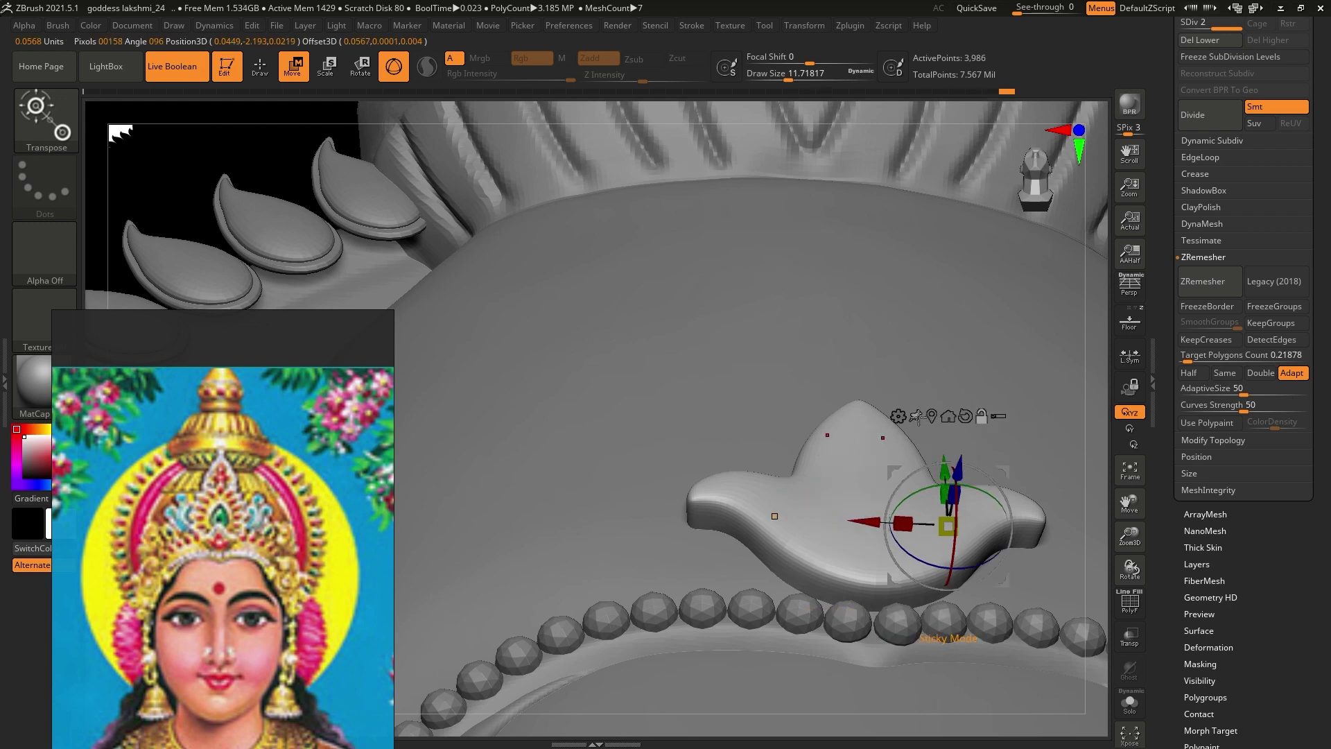
click(867, 533)
right_drag(685, 380, 824, 454)
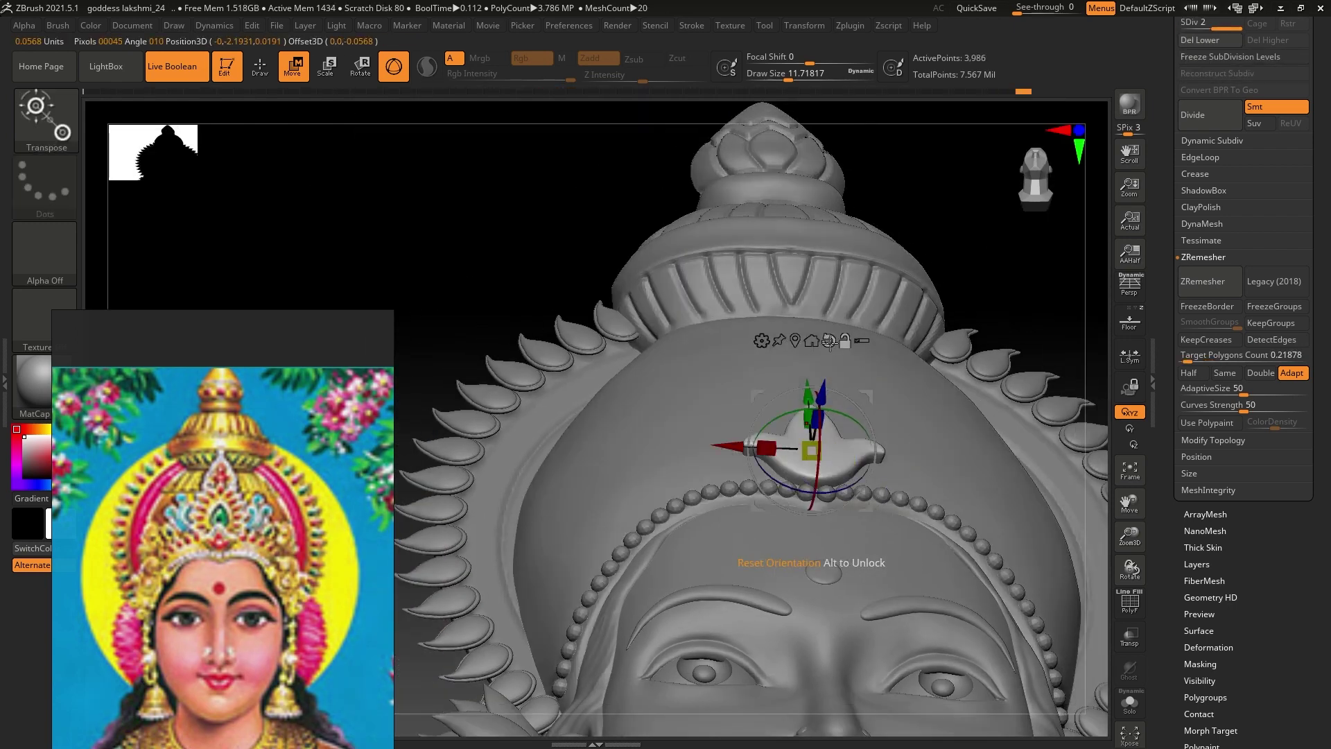
ctrl+right_drag(829, 344, 818, 402)
drag(812, 430, 812, 420)
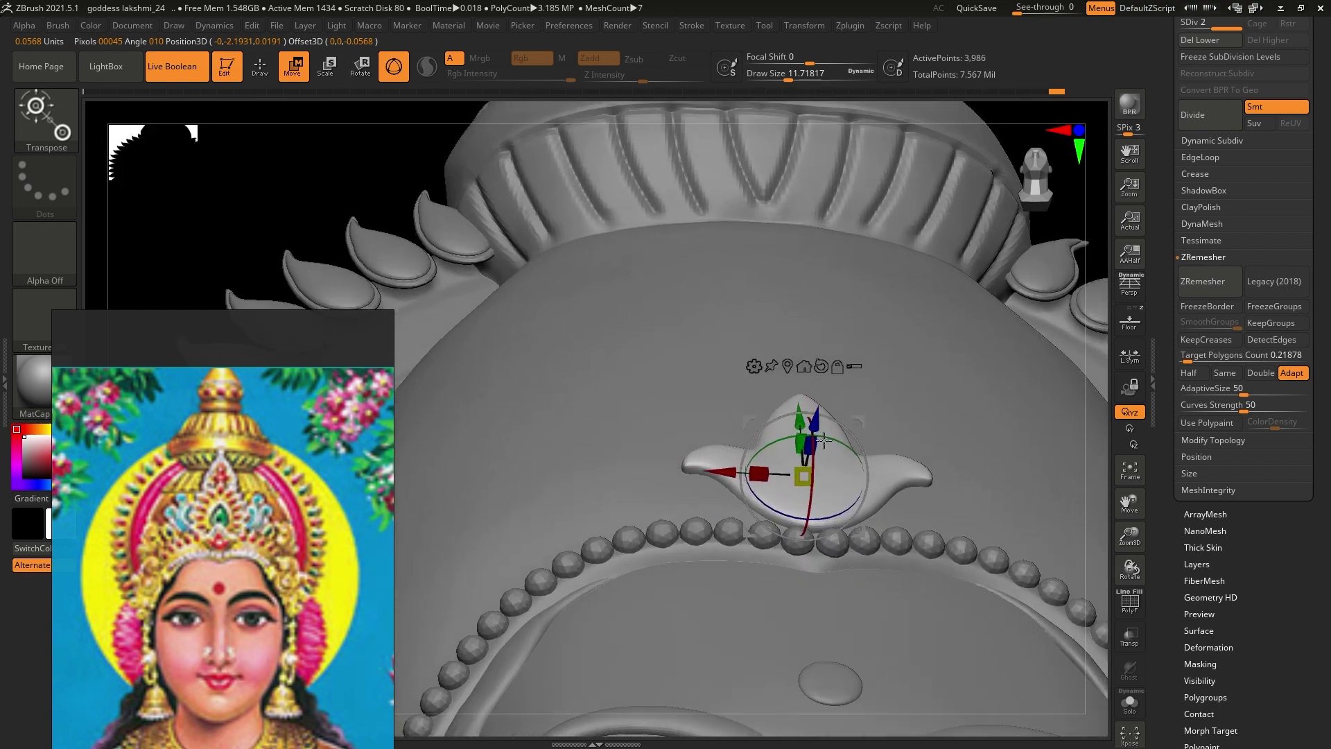
mouse_move(811, 420)
right_down()
mouse_move(776, 360)
mouse_move(536, 199)
right_up()
key(q)
alt+right_drag(641, 372, 511, 344)
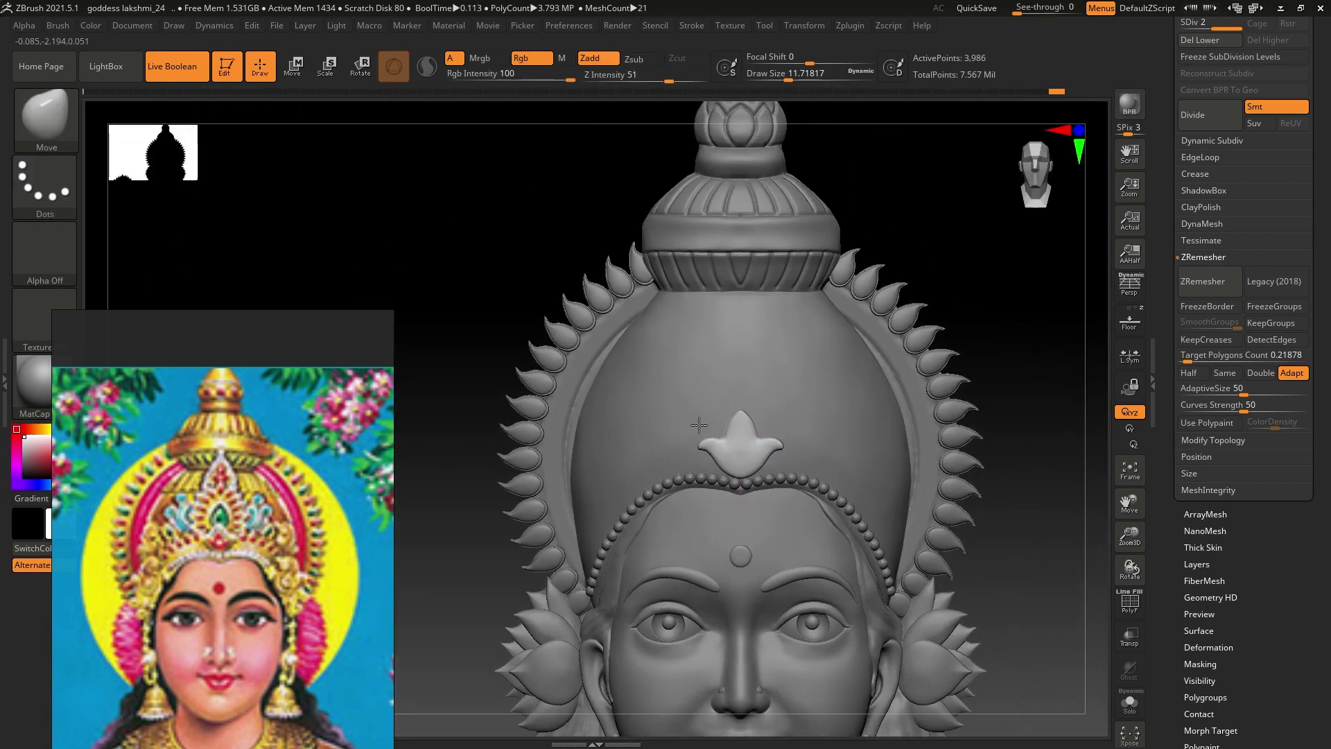
ctrl+right_drag(841, 505, 752, 451)
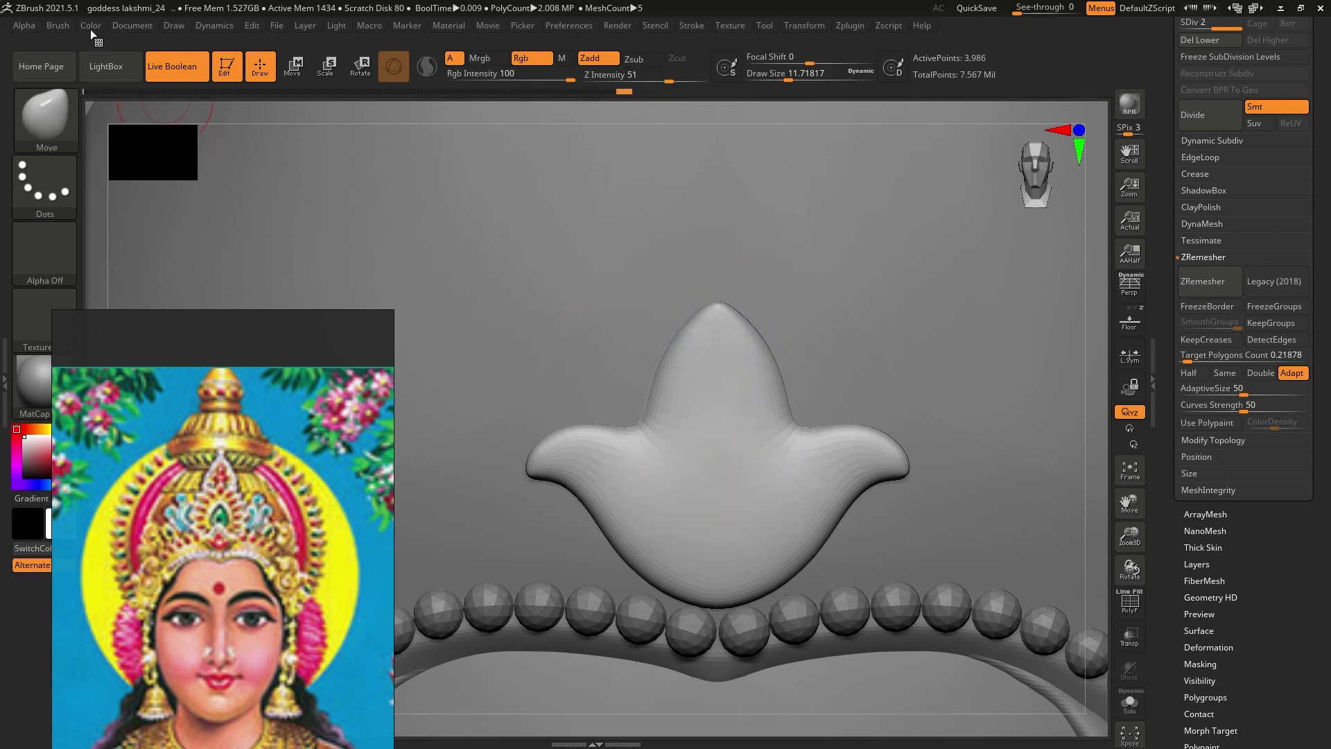
Turn on AccuCurve in the Brush > Curve settings
click(58, 25)
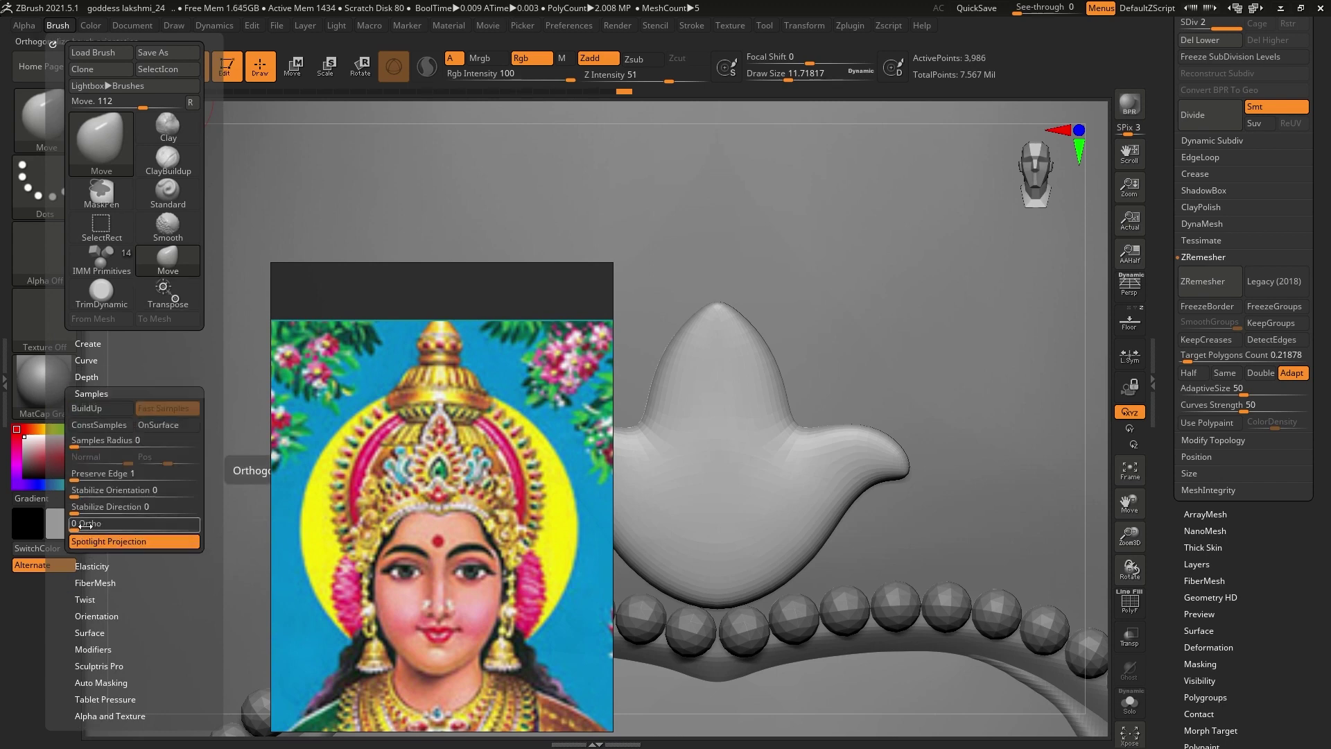
click(86, 360)
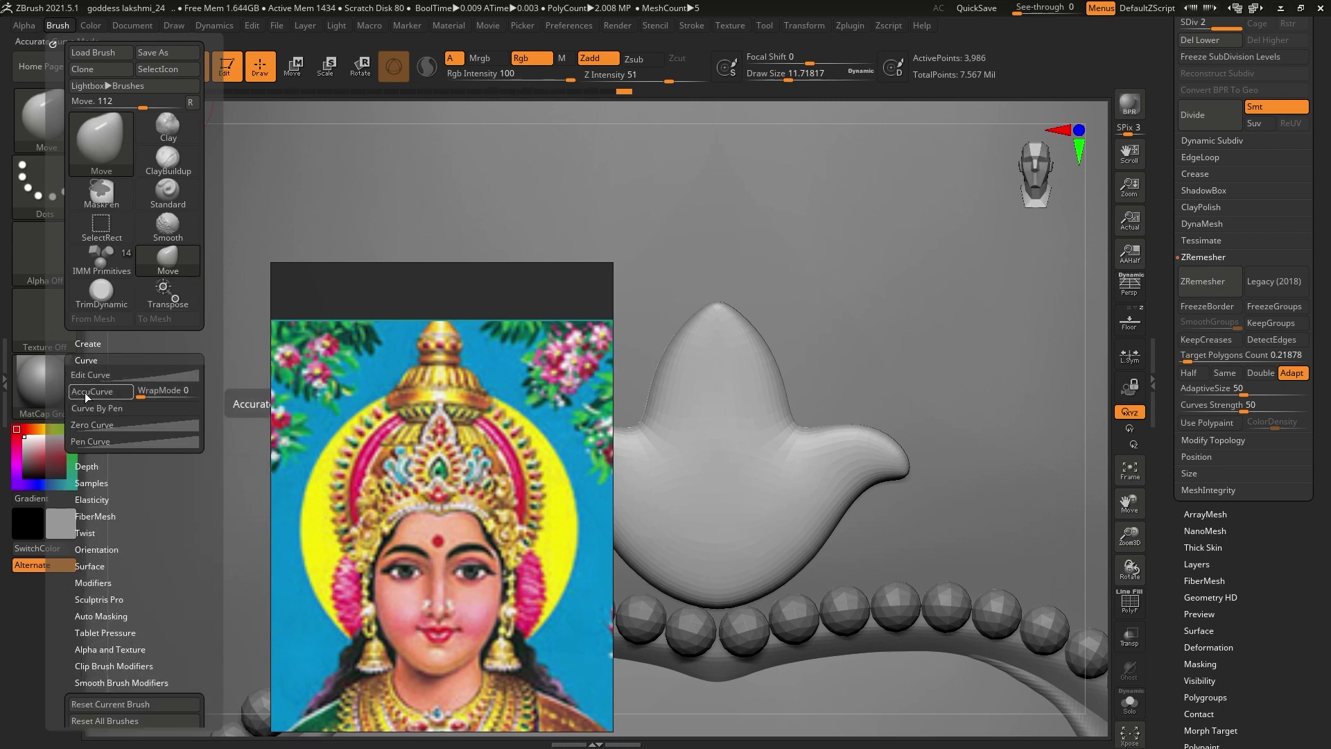
click(88, 393)
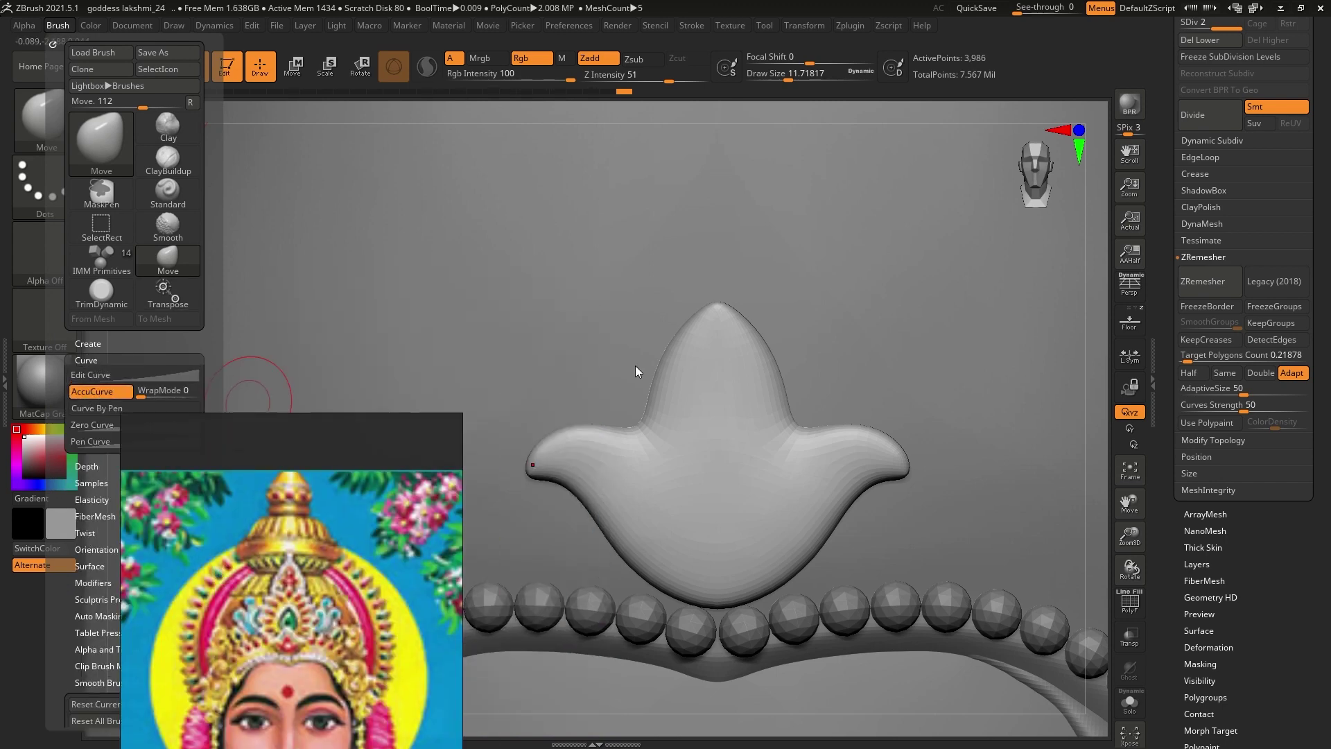
Pull the lotus top into a sharp point, deepen both petal creases, and smooth
drag(717, 312, 713, 255)
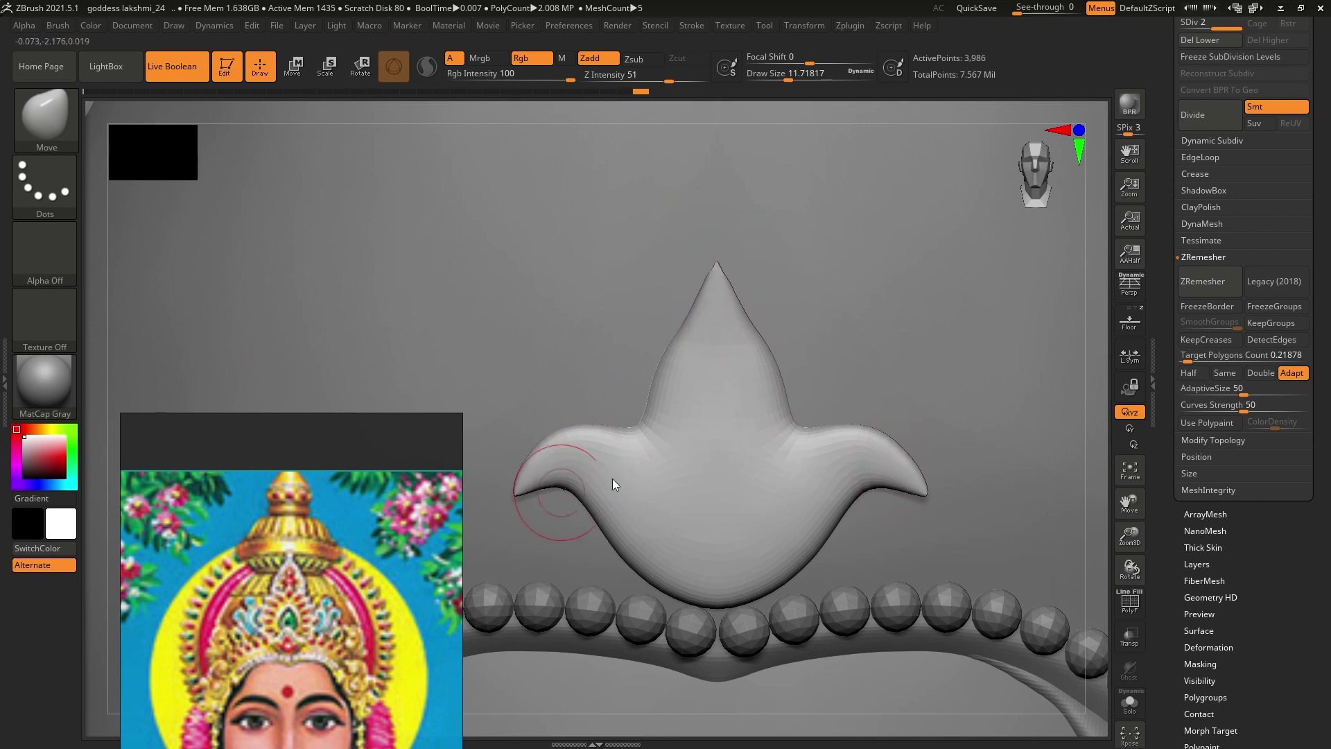
drag(651, 452, 659, 463)
drag(776, 458, 767, 467)
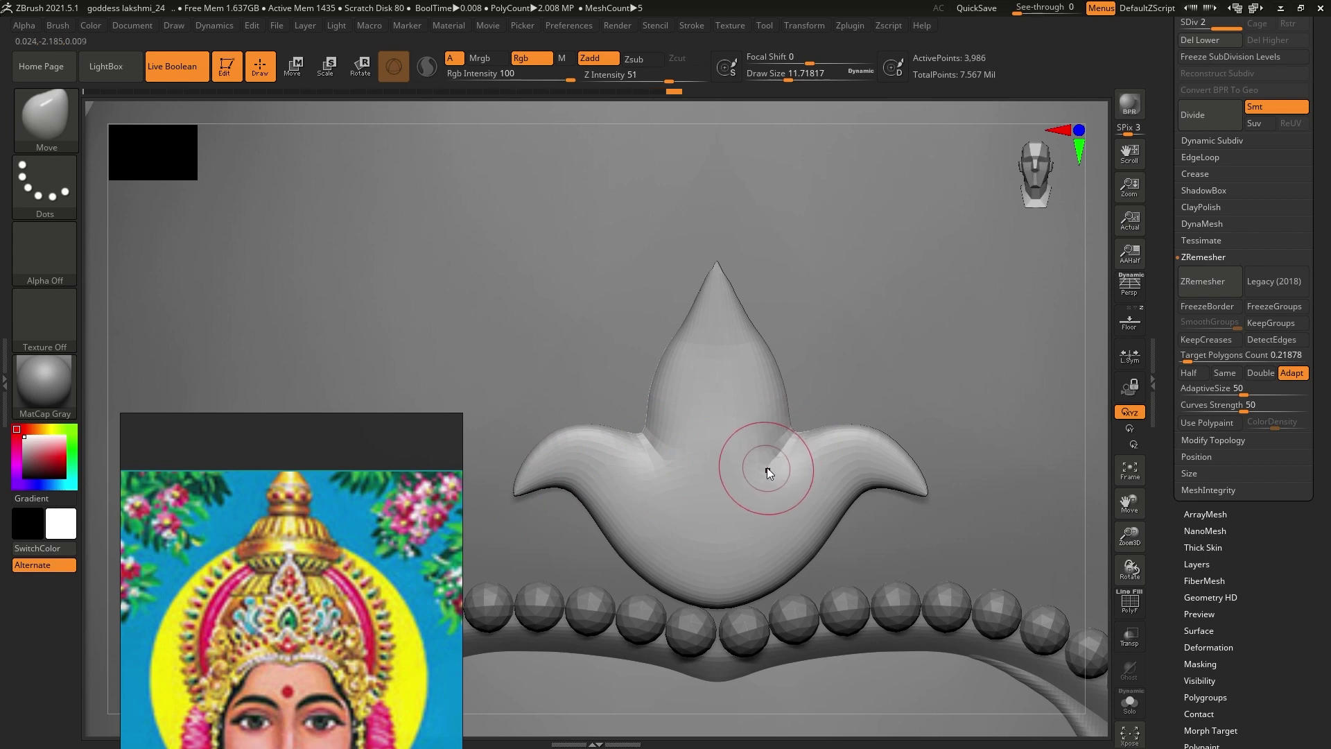
key(shift)
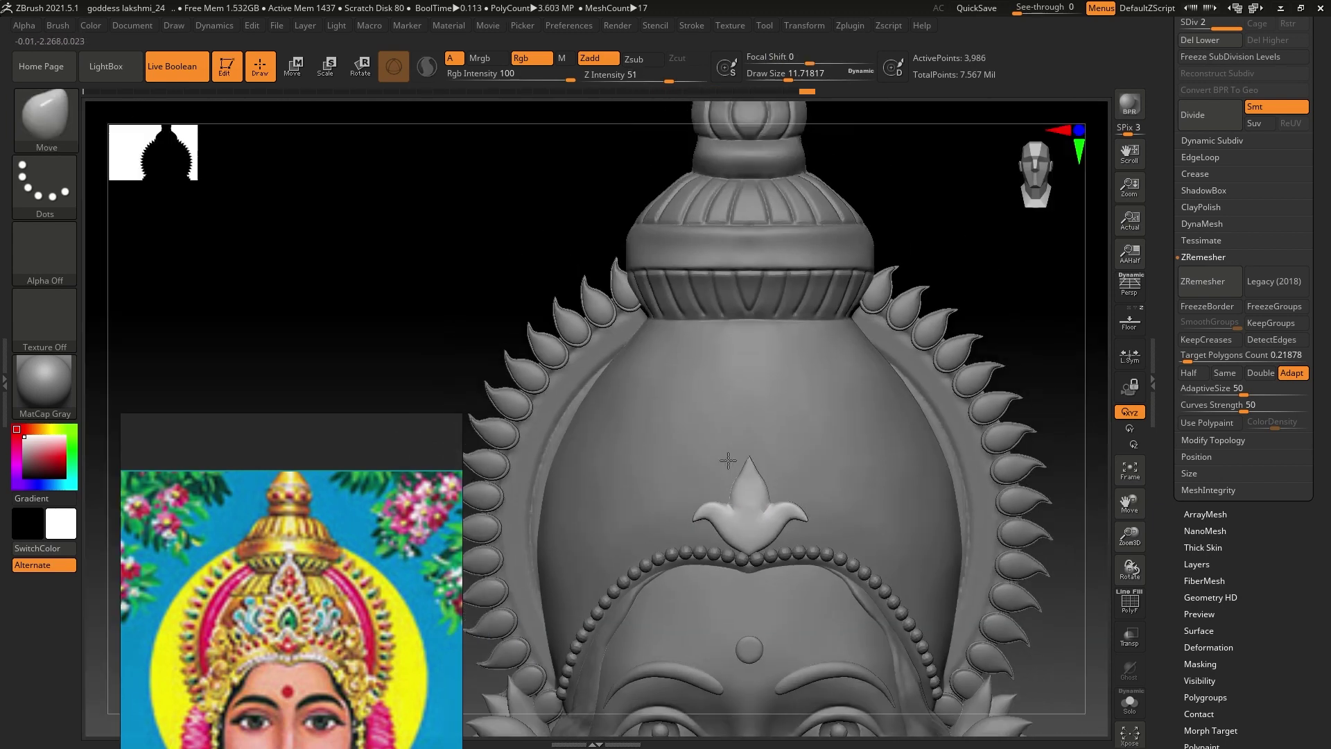
right_drag(752, 511, 780, 495)
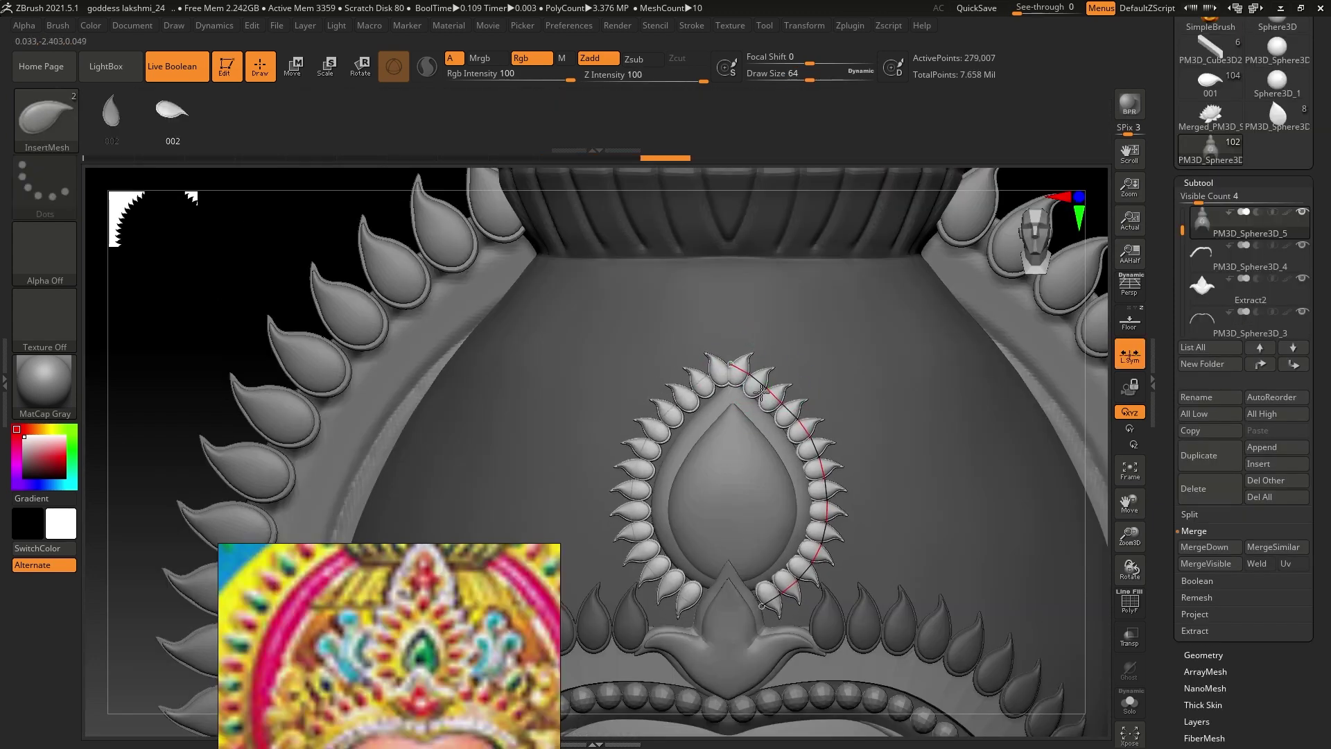
Reshape the InsertMesh petal ring's curve around the teardrop ornament, adjusting both ends
drag(762, 391, 819, 553)
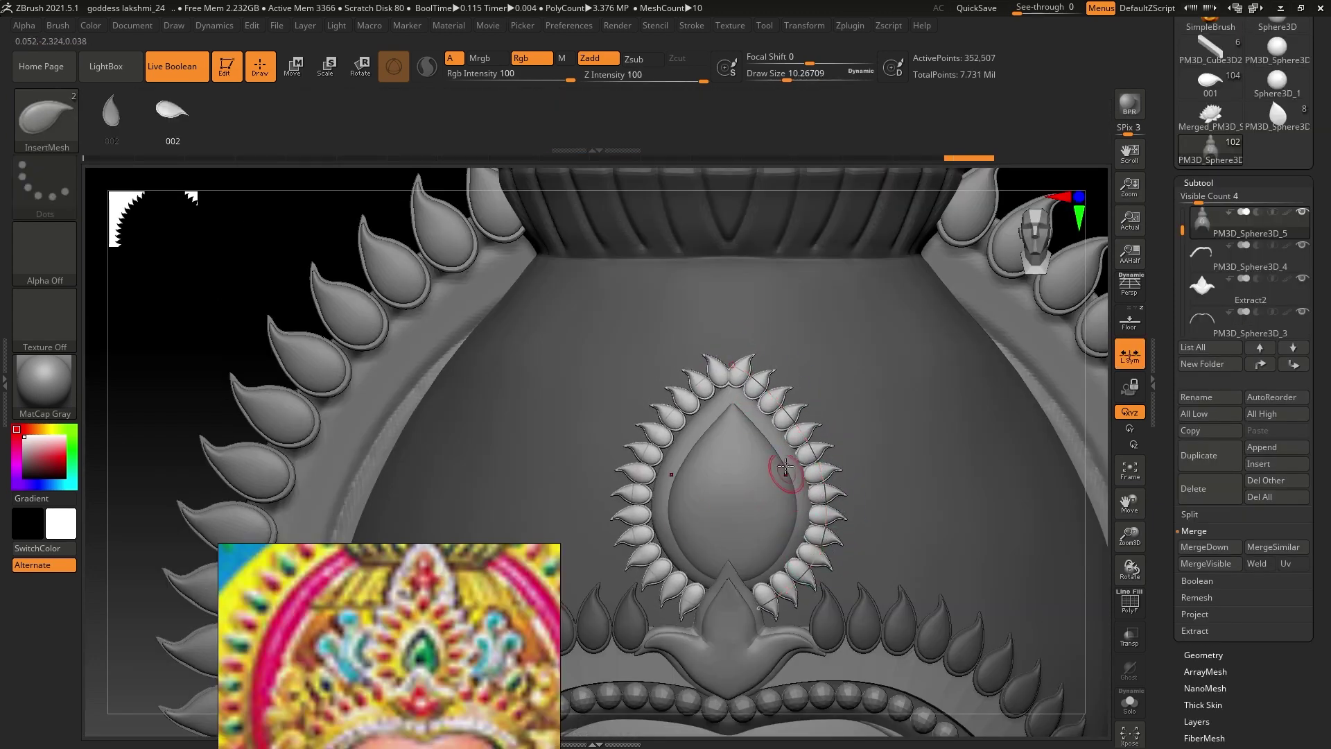
drag(746, 365, 723, 363)
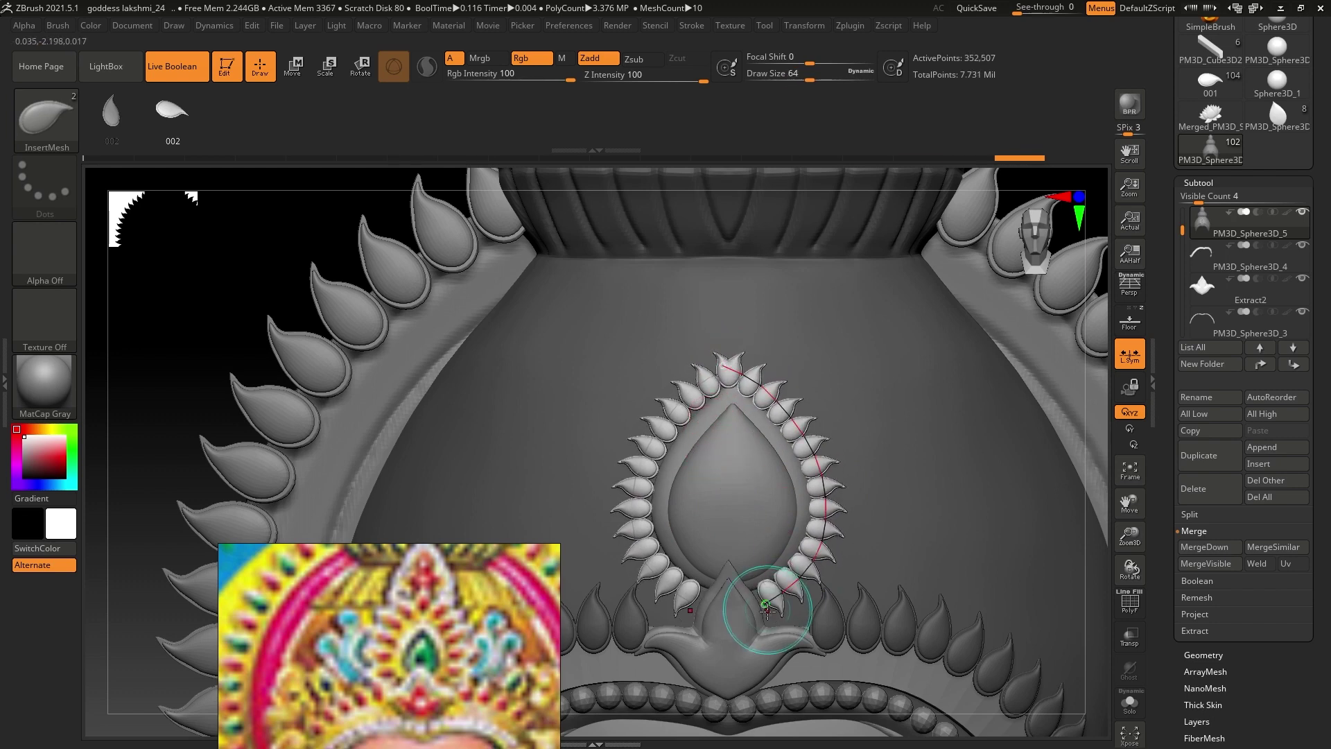
drag(763, 601, 755, 606)
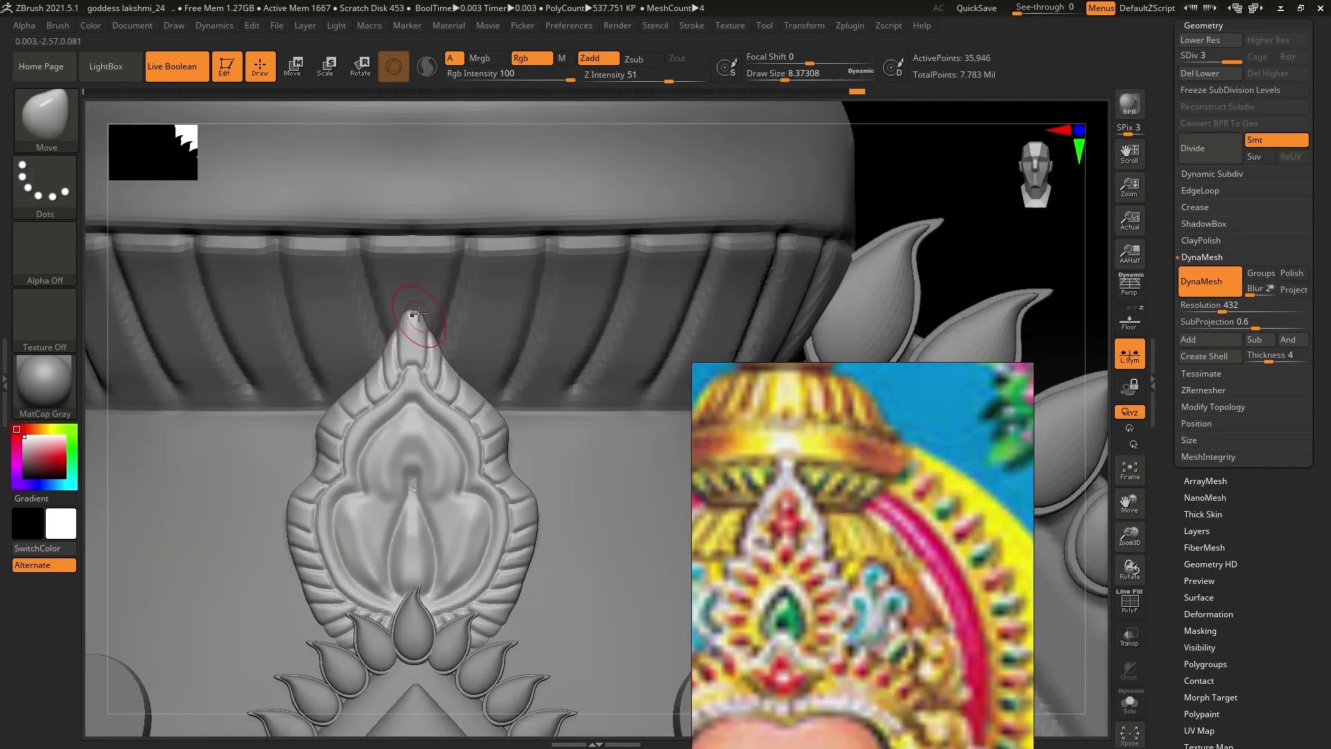
Round the upper ornament's tip, rotate it with Transpose, and select the crown dome subtool
key(bracketleft)
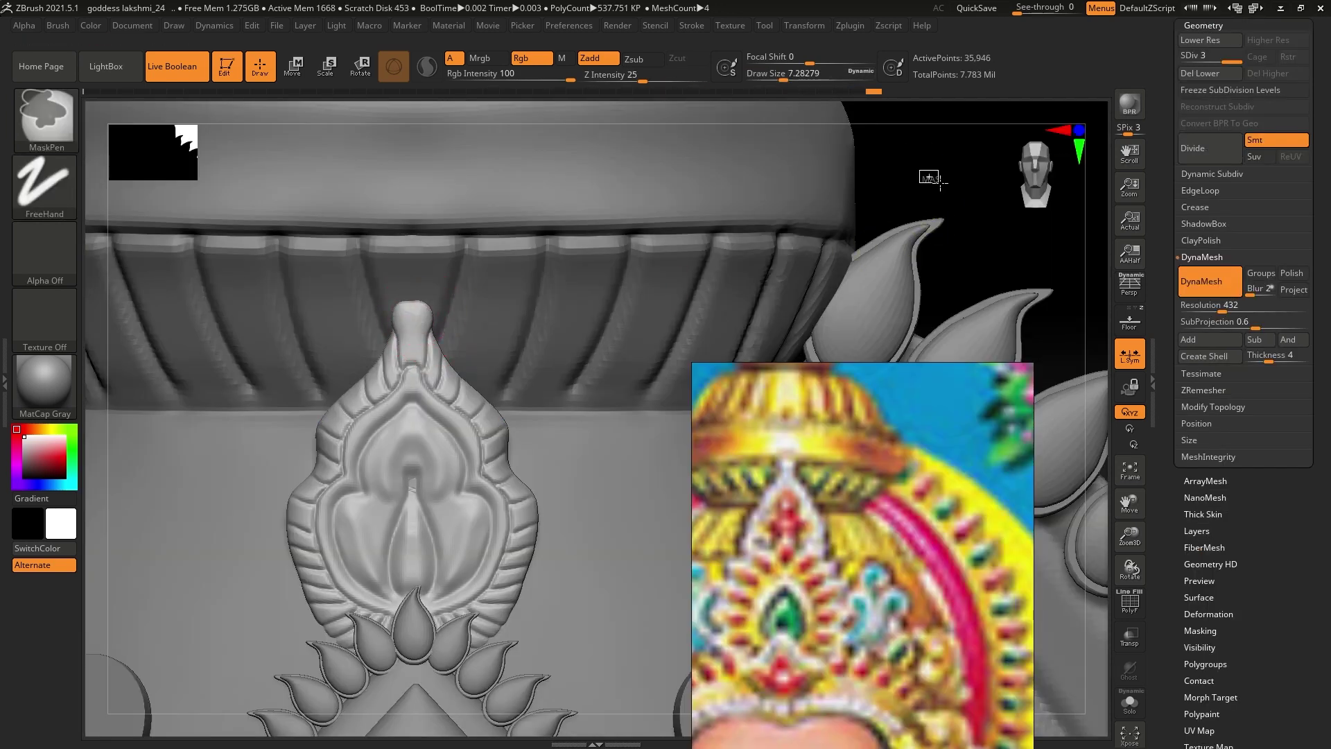
ctrl+shift+click(634, 374)
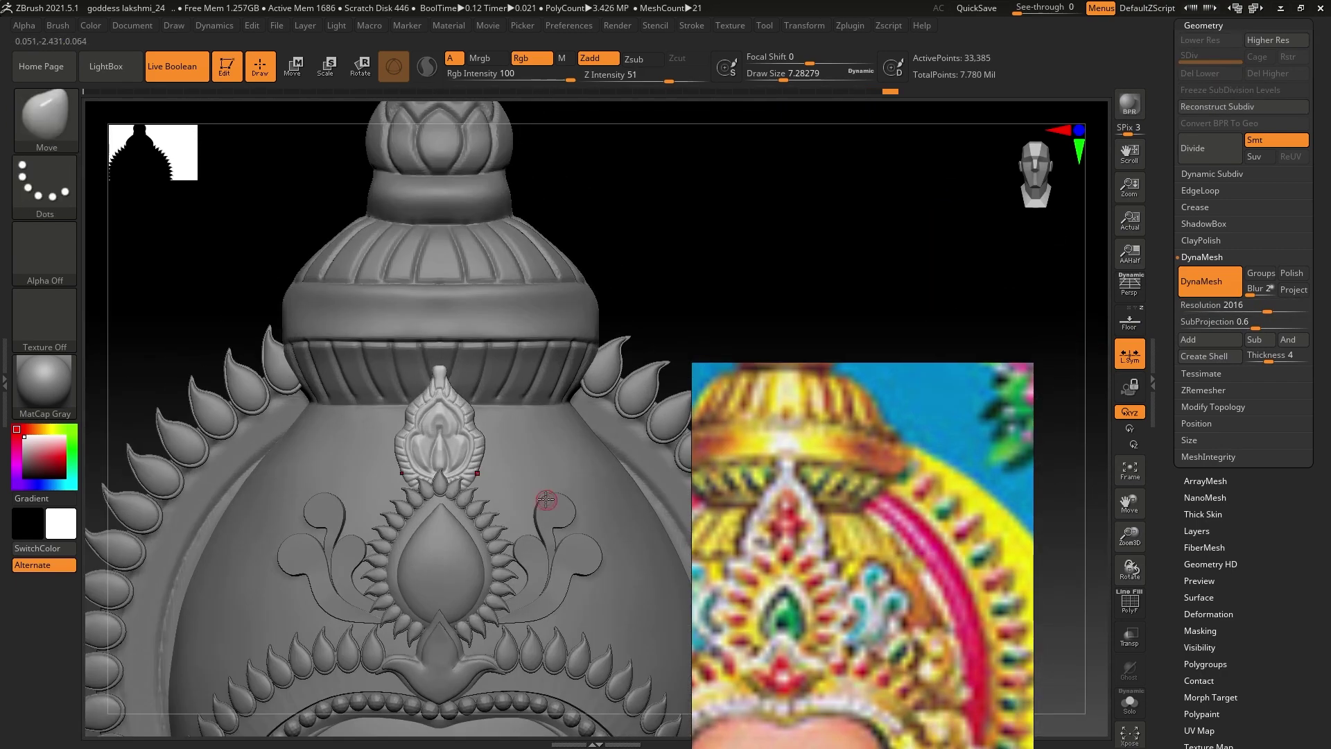
key(r)
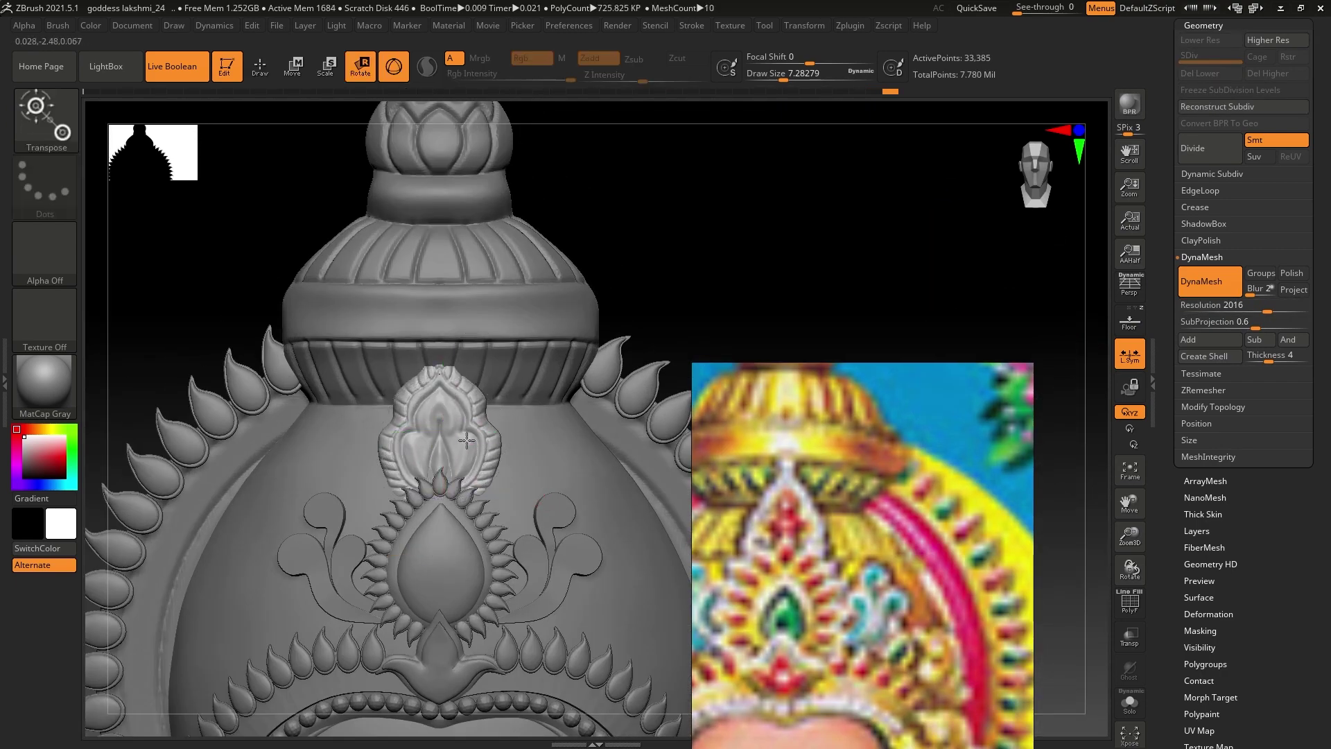
drag(610, 291, 537, 442)
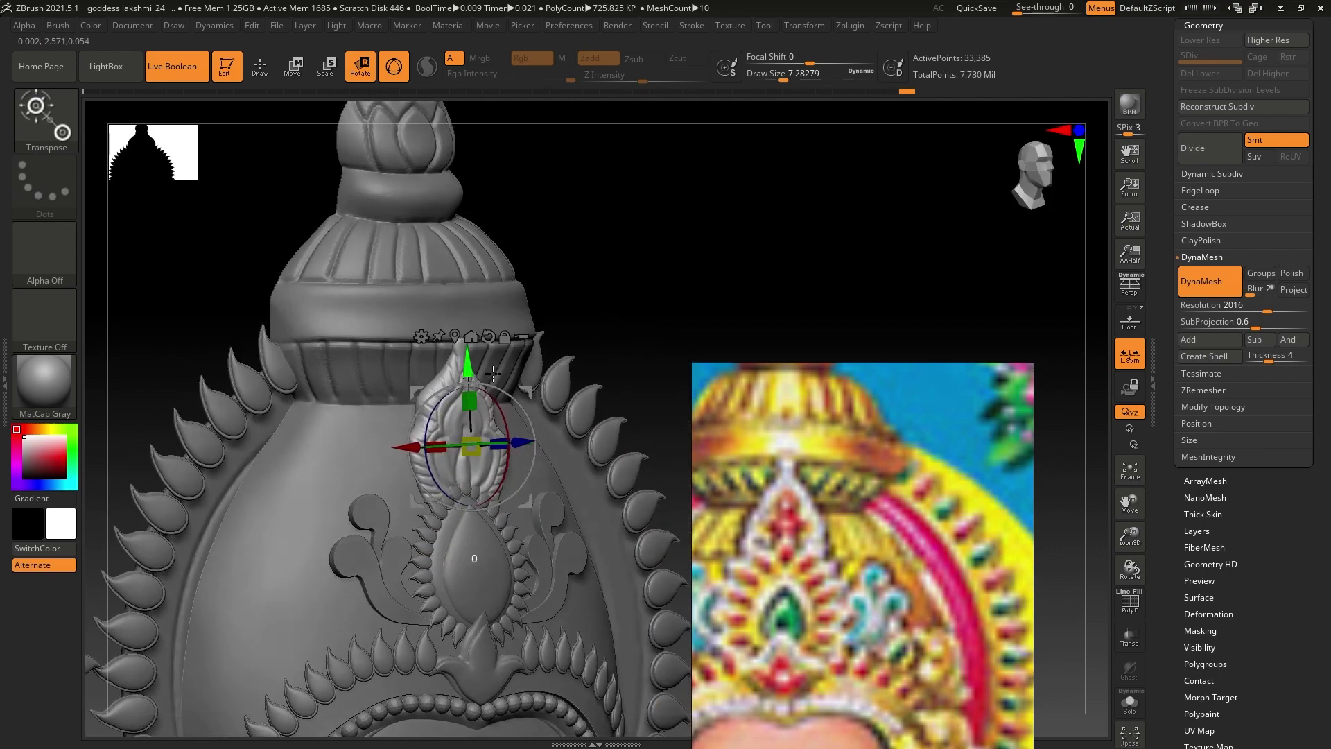
alt+click(555, 492)
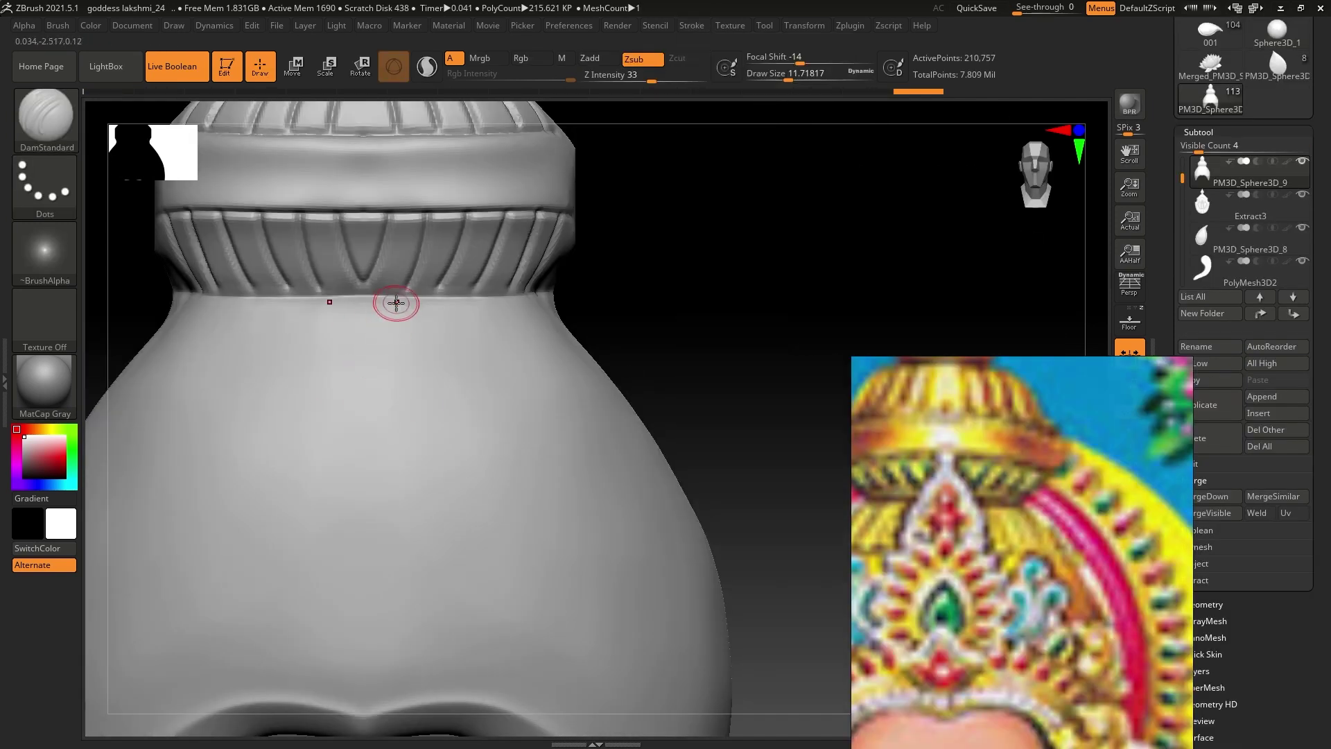
Carve a mirrored ring of hook-ended grooves down the dome below the band
drag(381, 297, 421, 458)
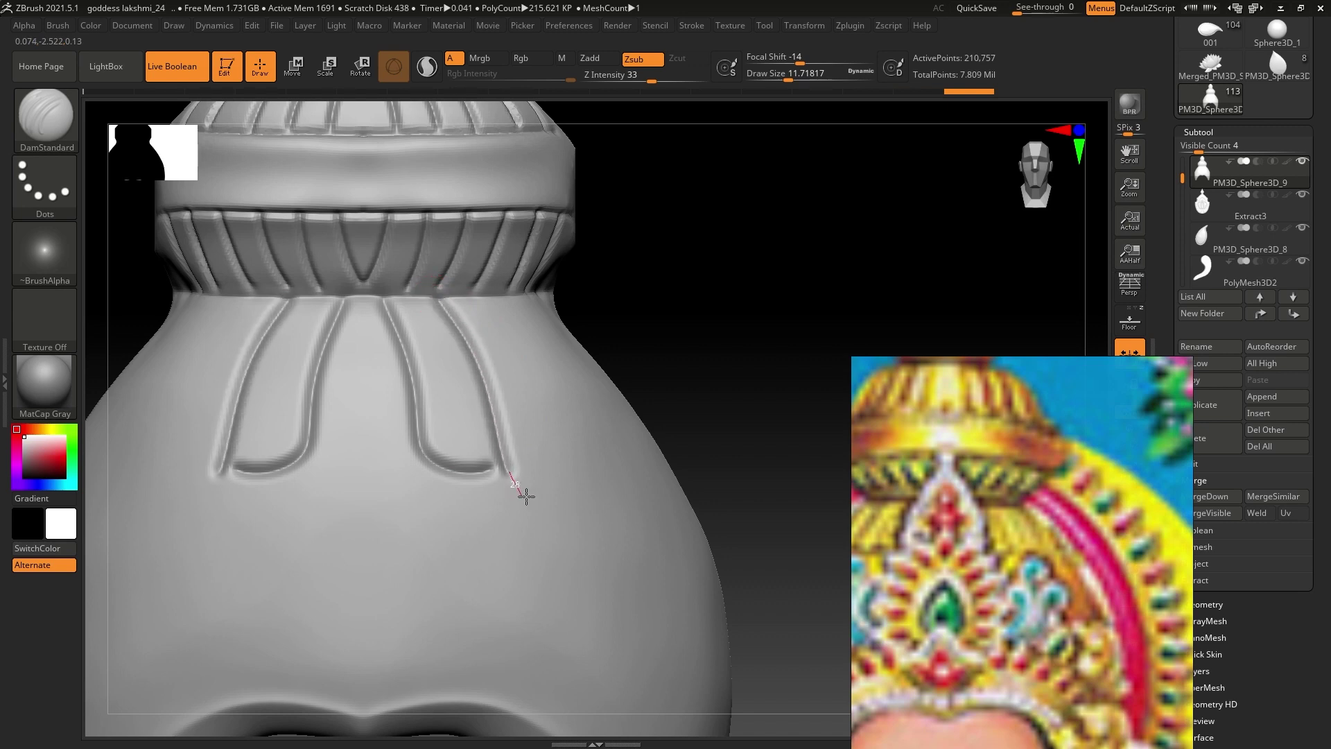
drag(526, 496, 572, 494)
drag(522, 323, 630, 505)
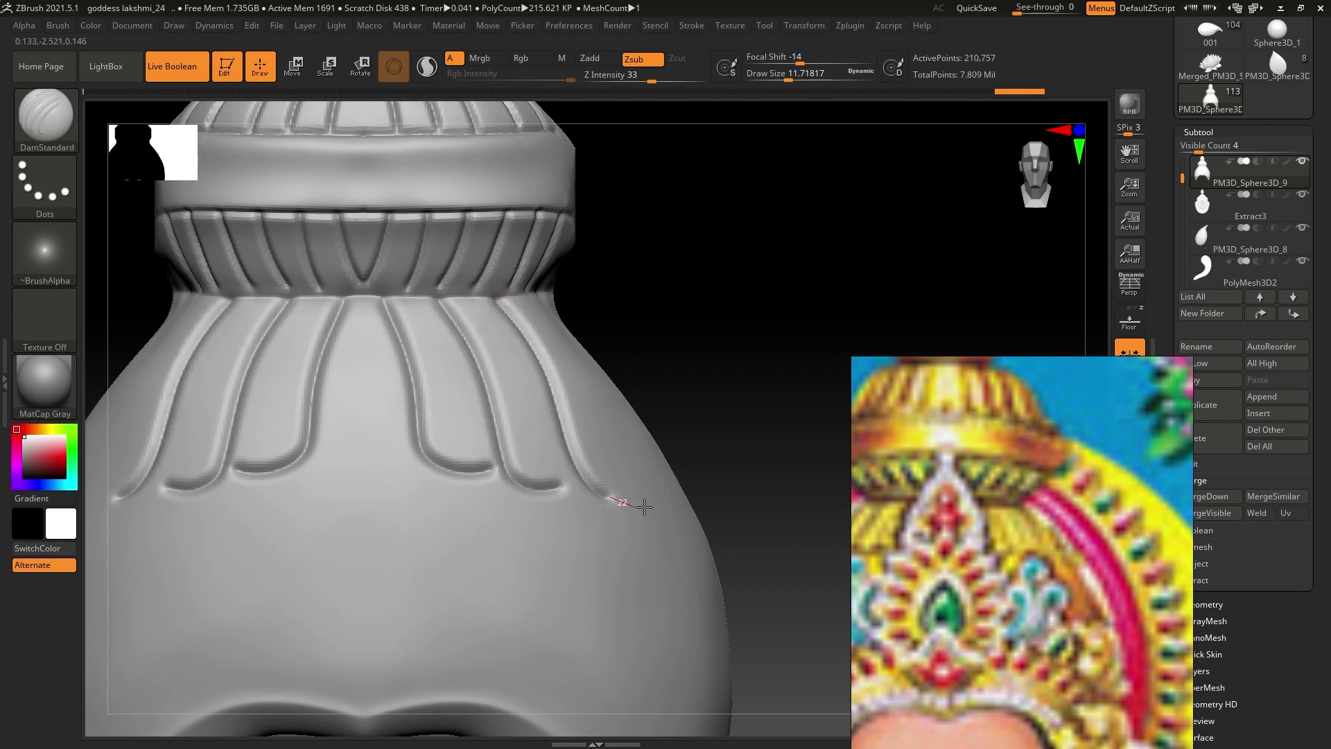
drag(701, 416, 580, 316)
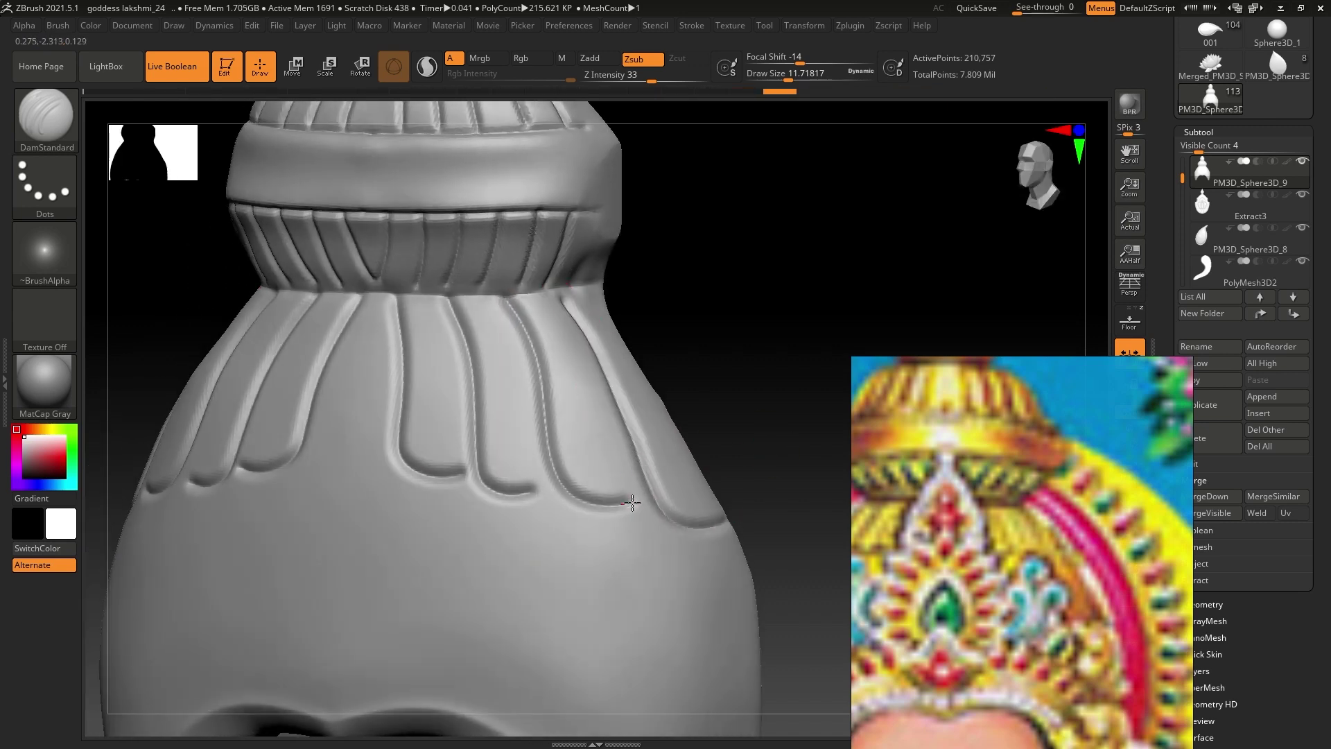
drag(560, 481, 575, 470)
Turn off Solo to show the full goddess, switch to Move, and view the crown frontally
key(f)
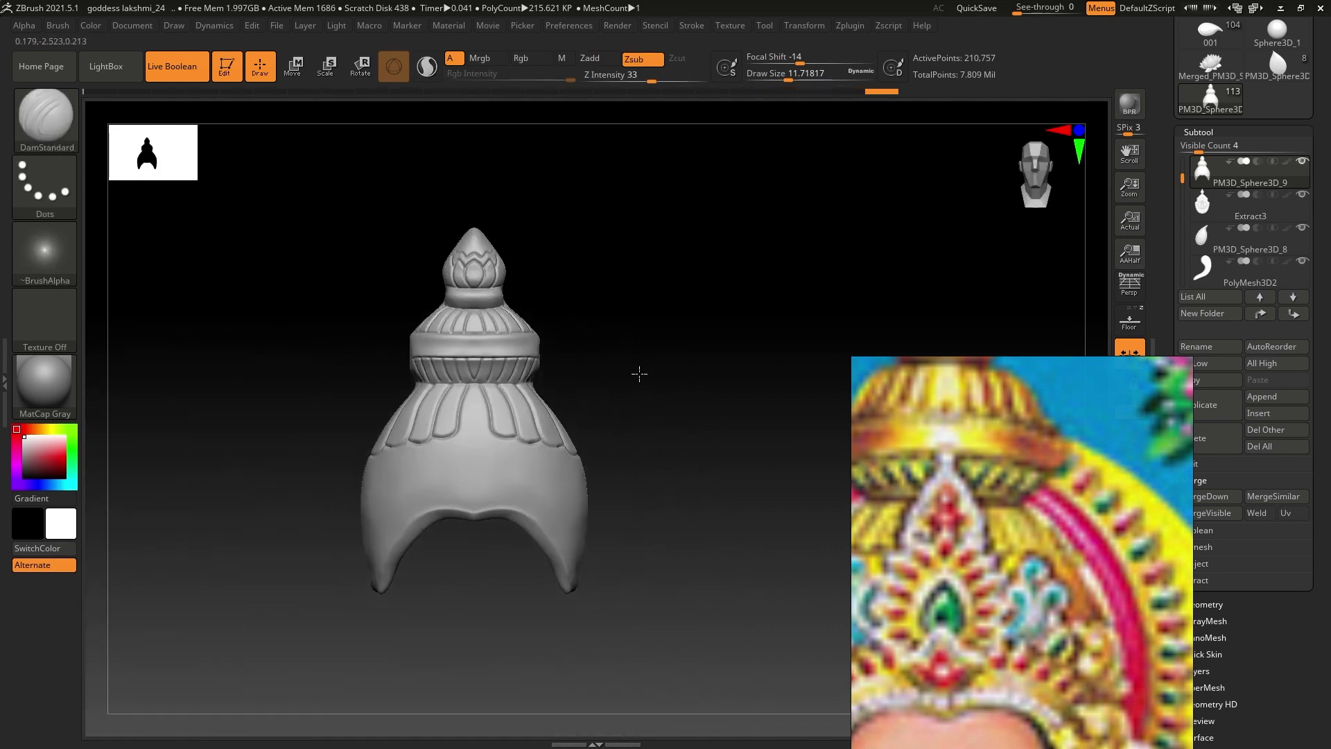
click(1123, 701)
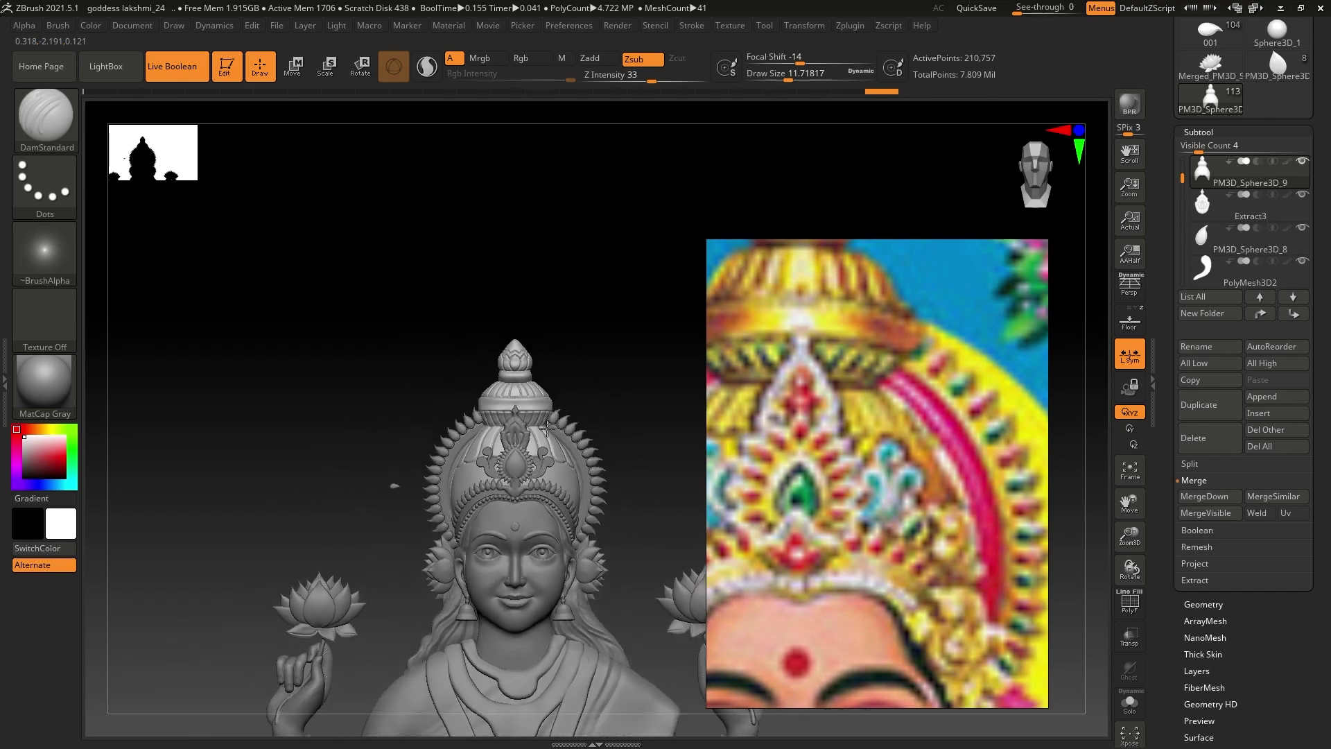
drag(388, 481, 476, 407)
scroll(498, 401, up, 5)
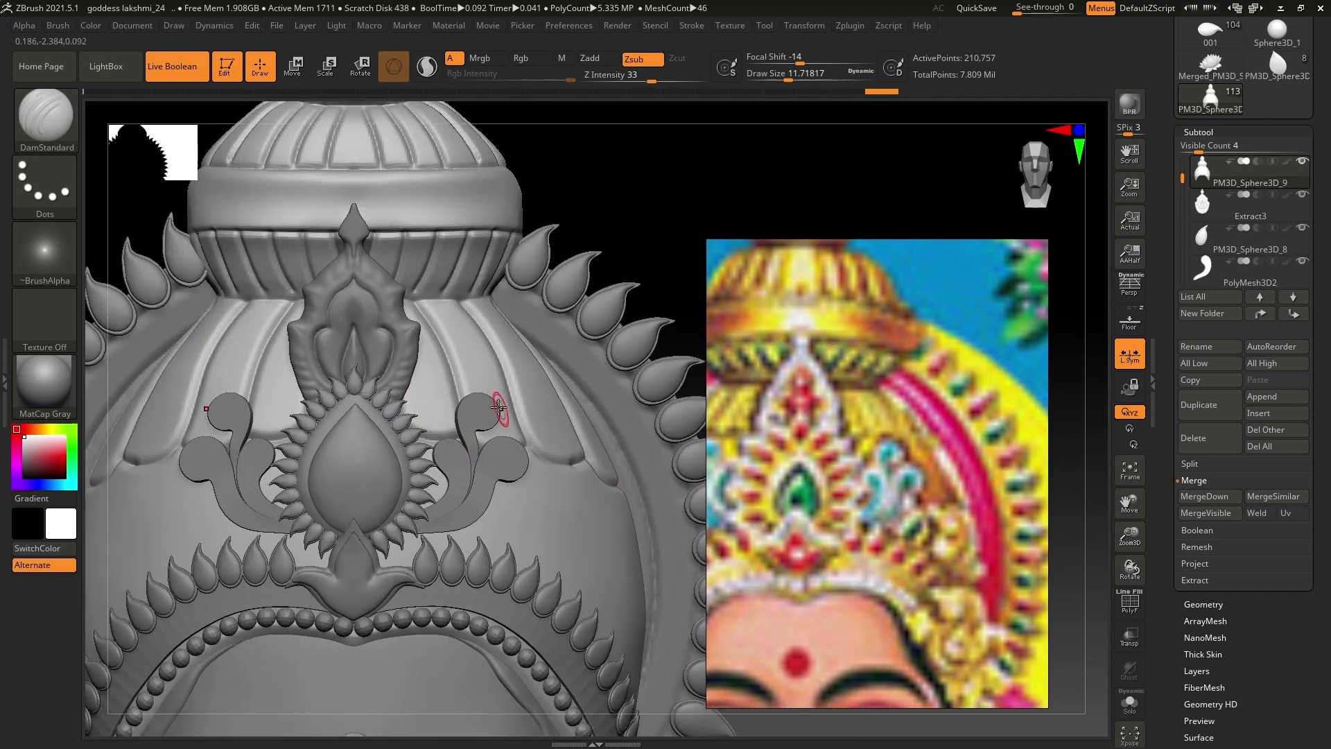
key(b)
key(m)
key(v)
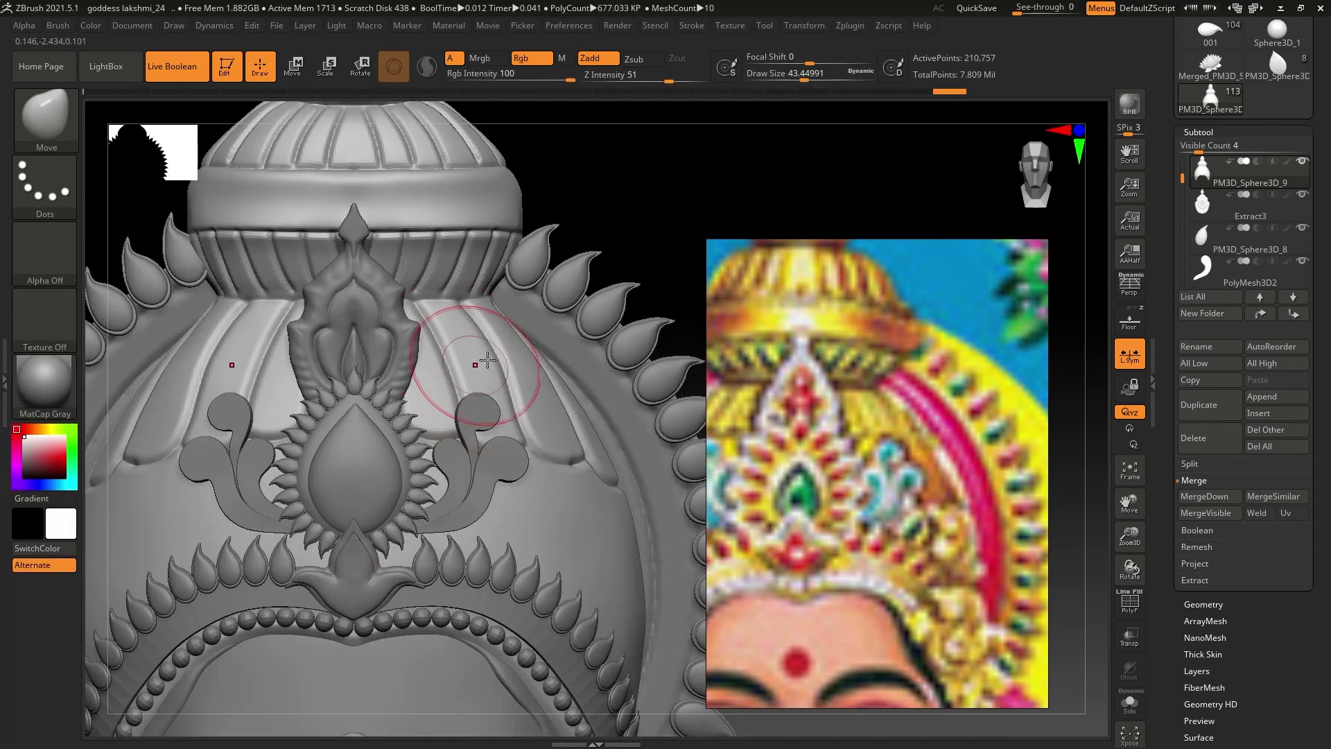
right_drag(446, 343, 486, 351)
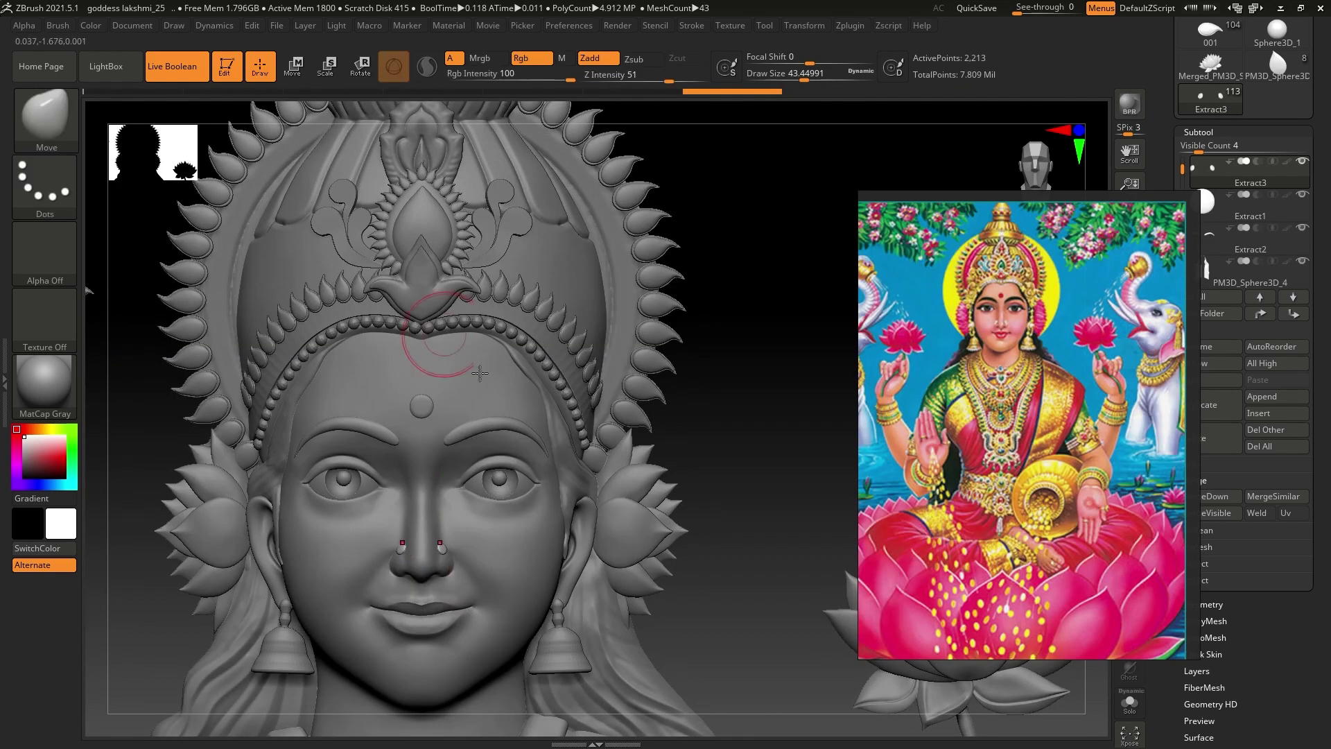
right_drag(558, 516, 677, 538)
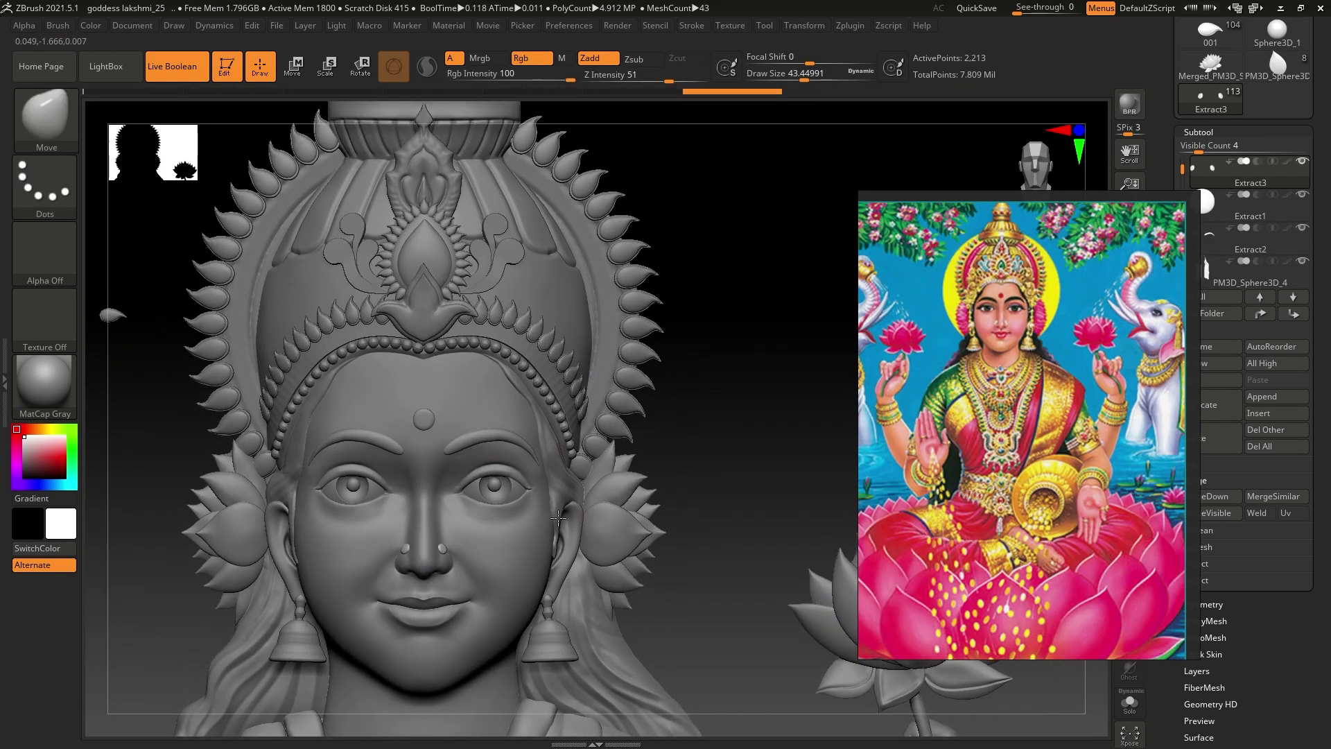